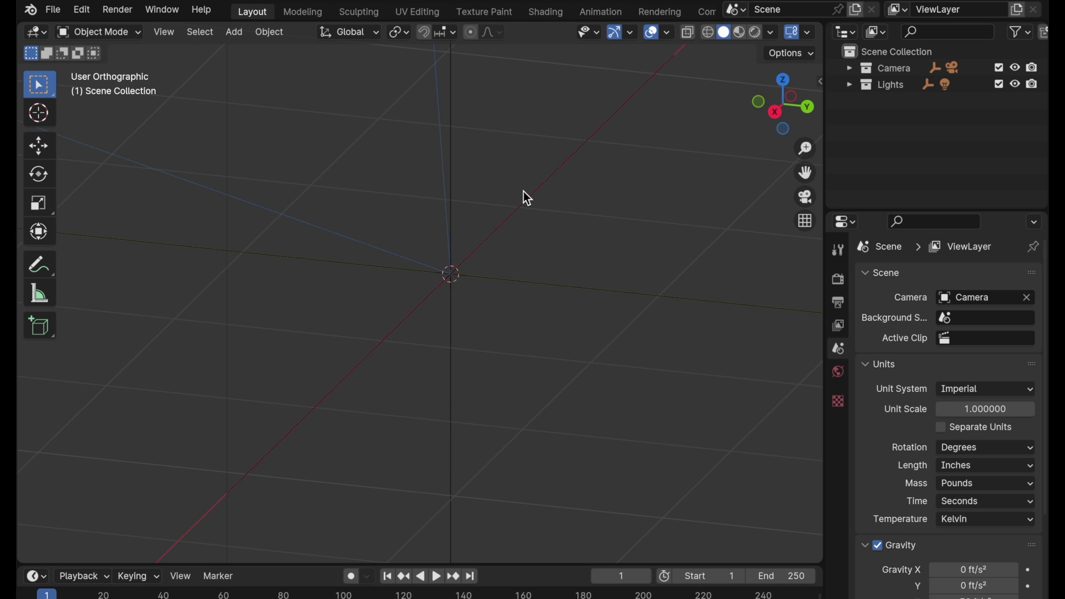
Step: Add a UV sphere mesh to the scene
key(shift+a)
mouse_move(523, 191)
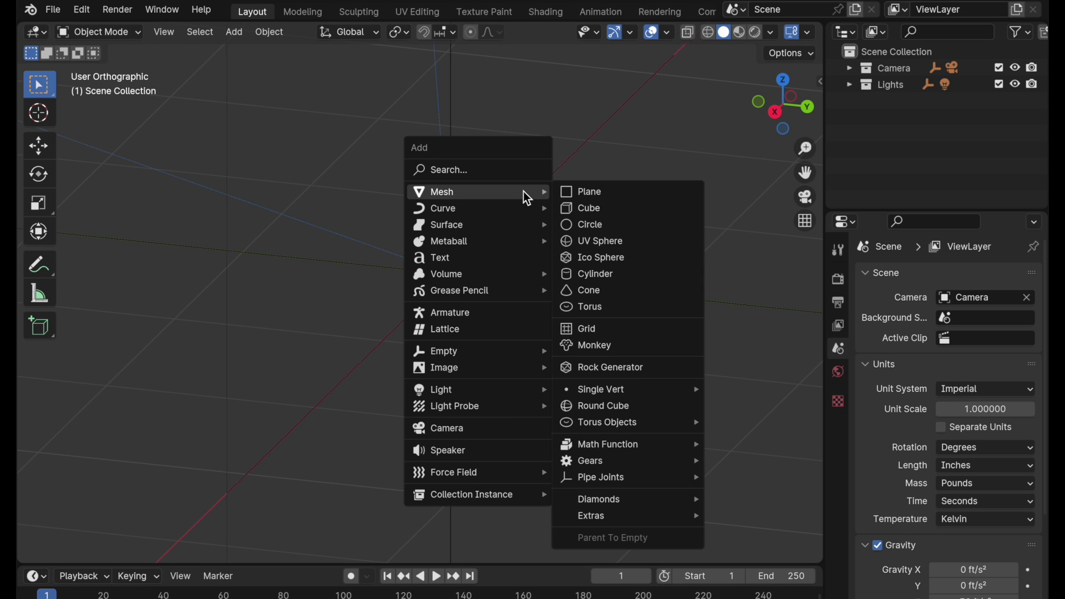
click(596, 241)
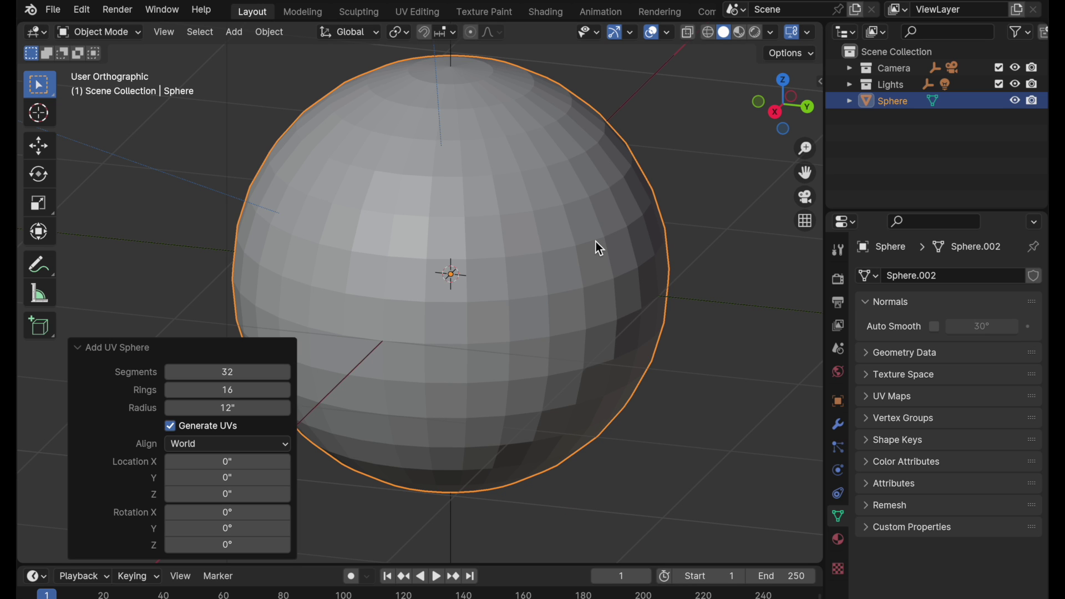
Step: Set the sphere to 16 segments, 12 rings and a 12-inch radius
click(238, 372)
text(16)
key(Tab)
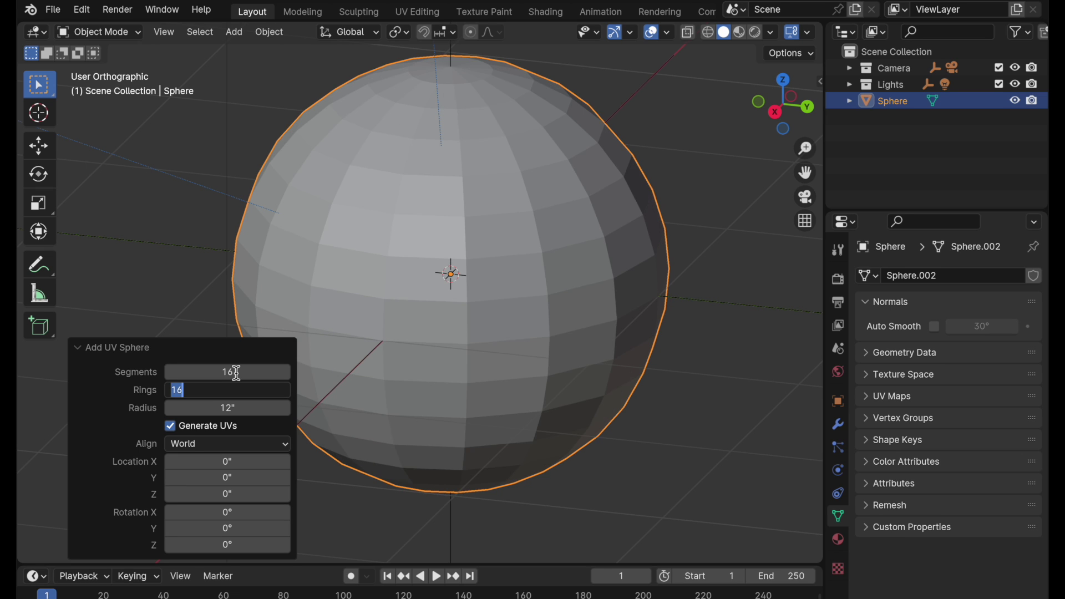
text(12)
key(Tab)
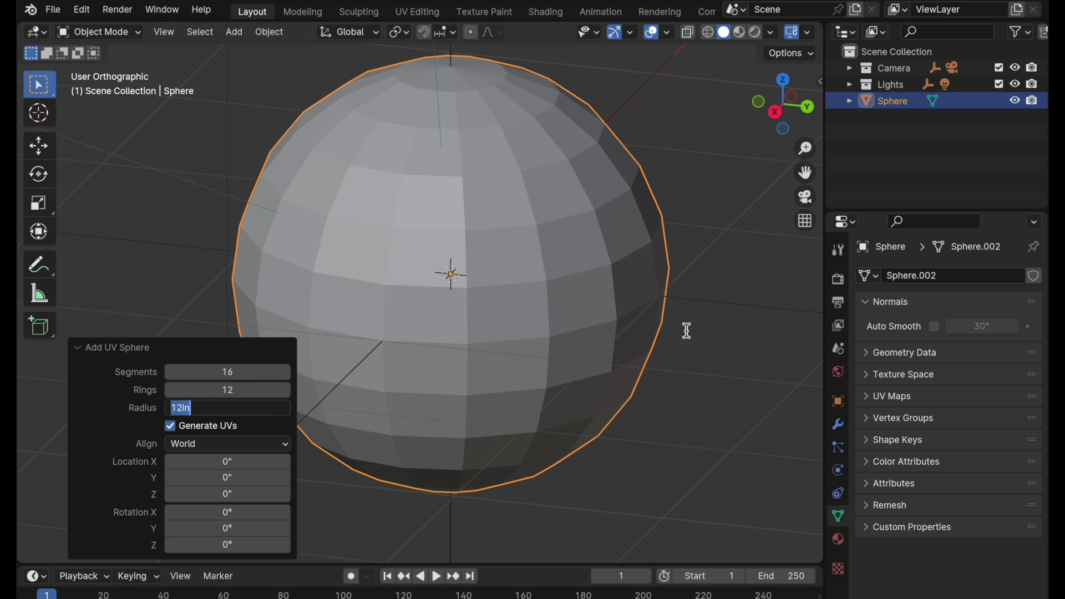
key(Return)
middle_drag(616, 318, 641, 327)
right_click(580, 232)
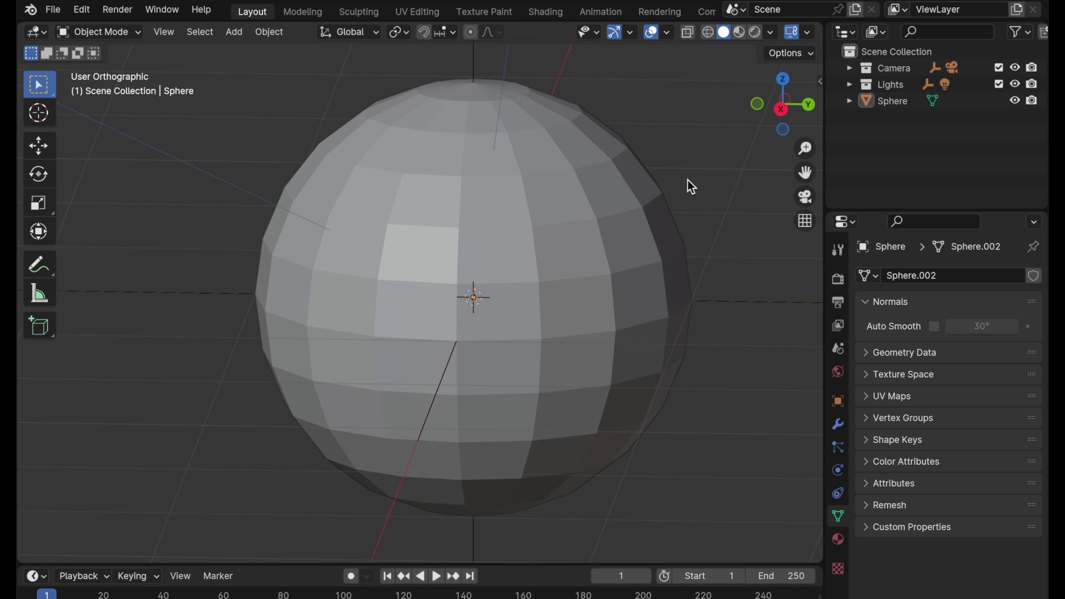
Step: Select the sphere and apply Shade Smooth from its Object context menu
click(507, 158)
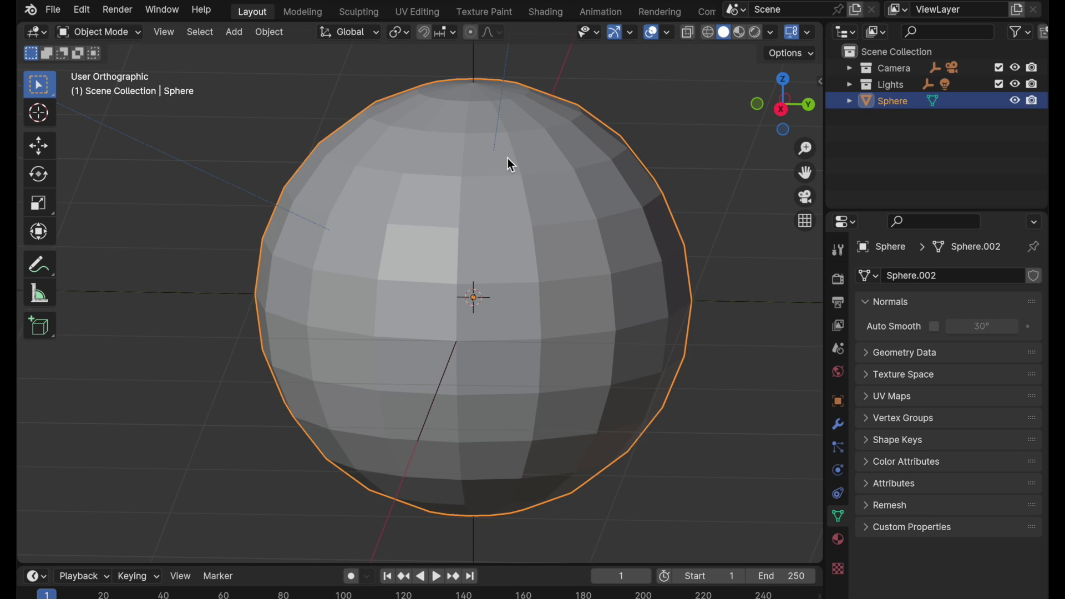
right_click(507, 158)
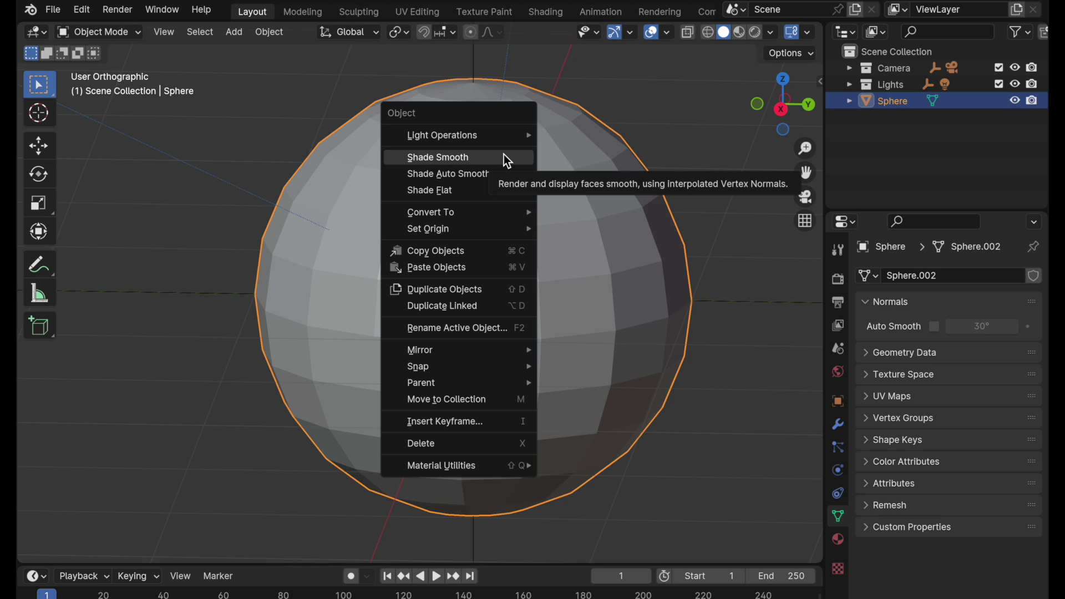
click(507, 161)
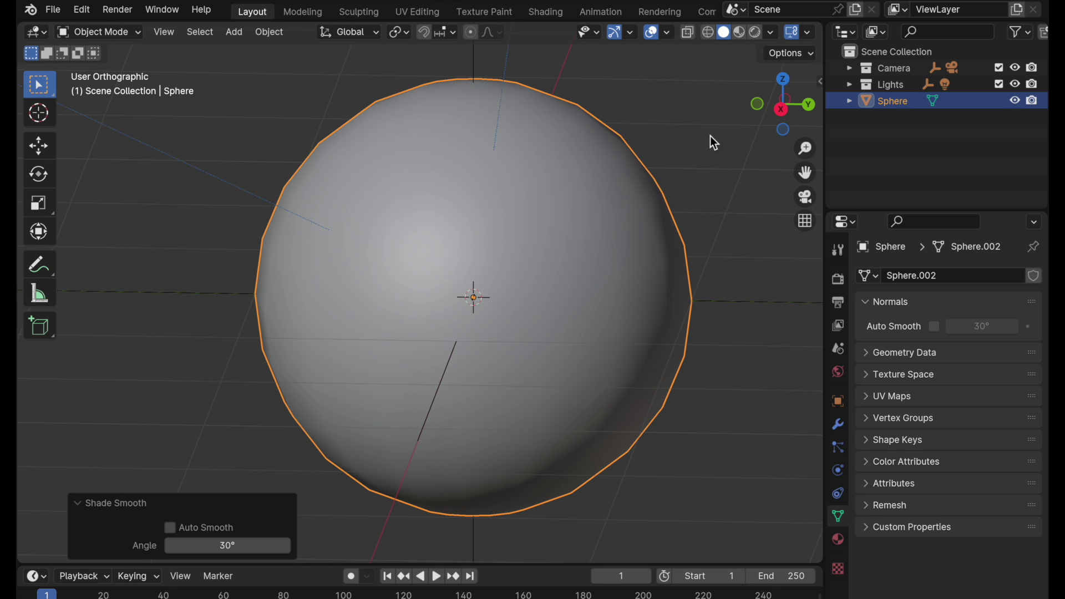
Step: Snap to front orthographic view and enter Edit Mode on the sphere
click(680, 240)
middle_drag(680, 241, 773, 108)
click(774, 111)
shift+scroll(615, 249, up, 5)
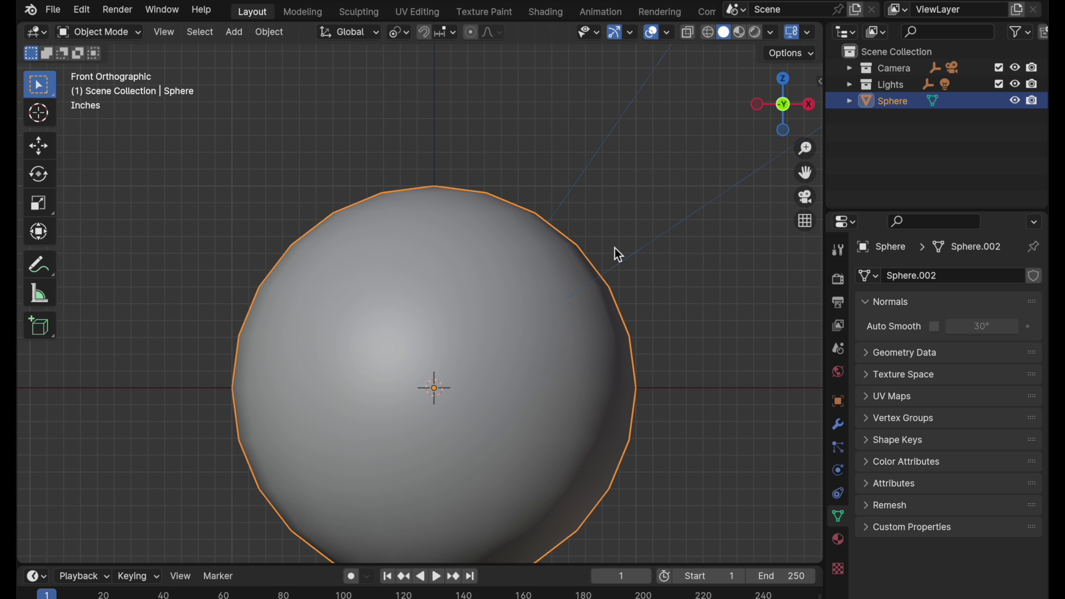
key(Tab)
Step: Select a rim vertex and switch to the Move tool
click(606, 213)
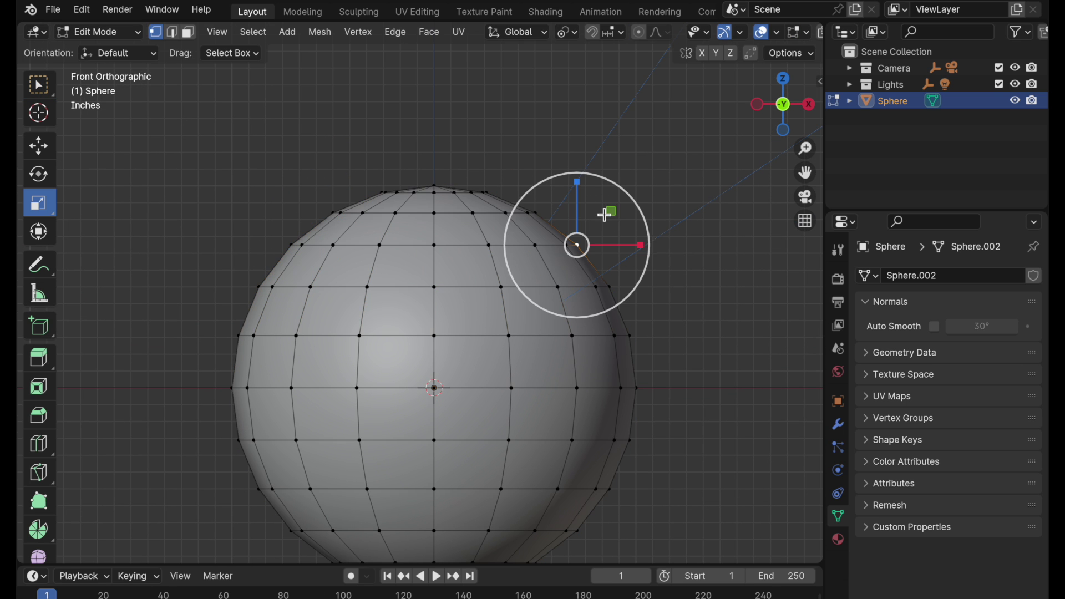
scroll(523, 197, up, 4)
shift+middle_drag(531, 192, 466, 268)
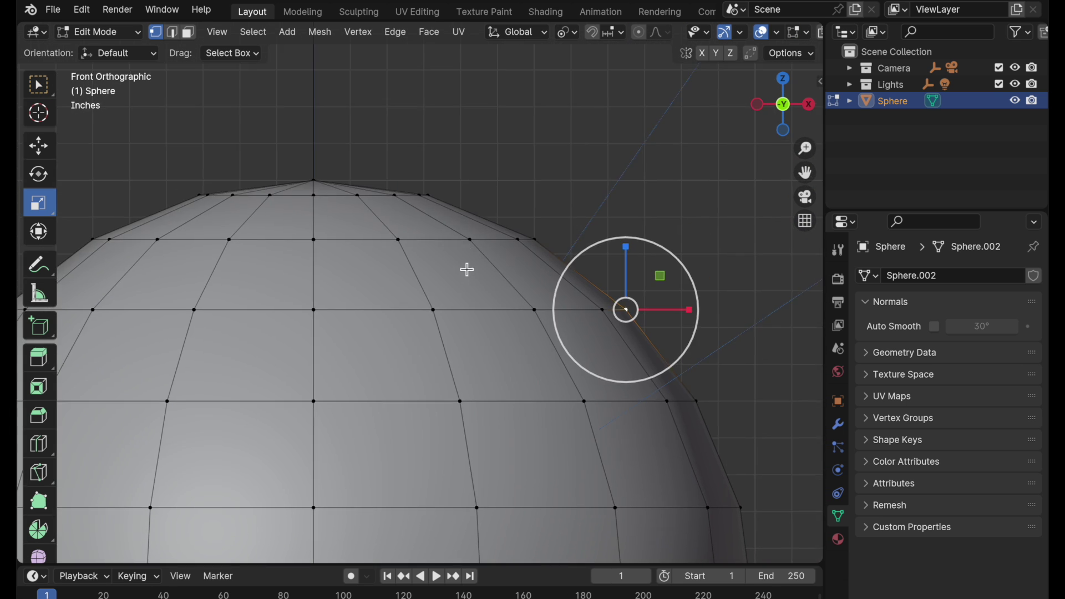
click(39, 147)
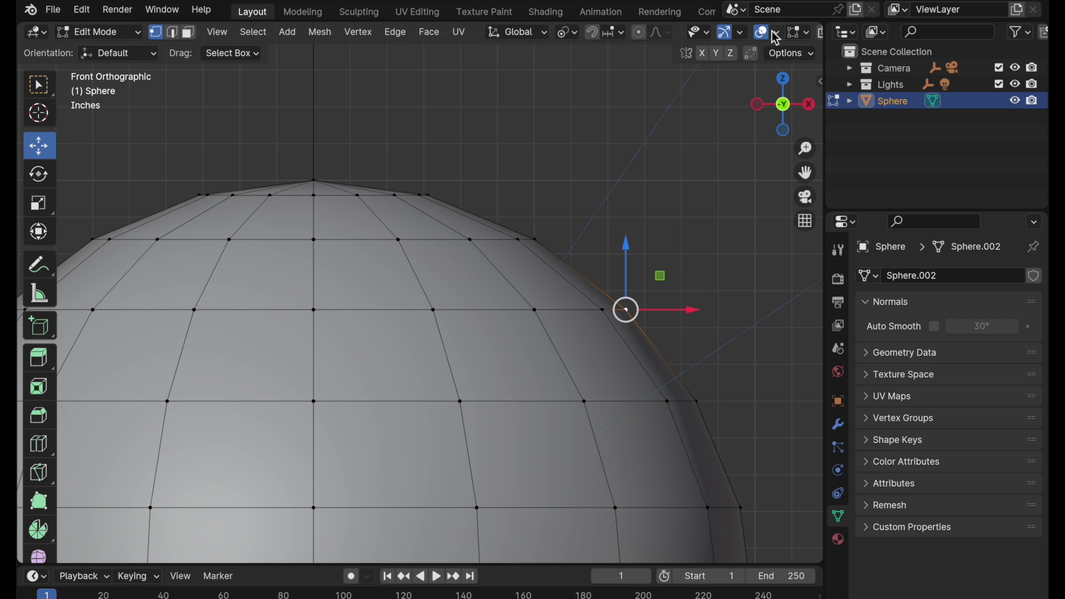
scroll(773, 34, right, 5)
Step: Turn on Display Split Normals in the edit-mode overlays with size 0.04
click(674, 35)
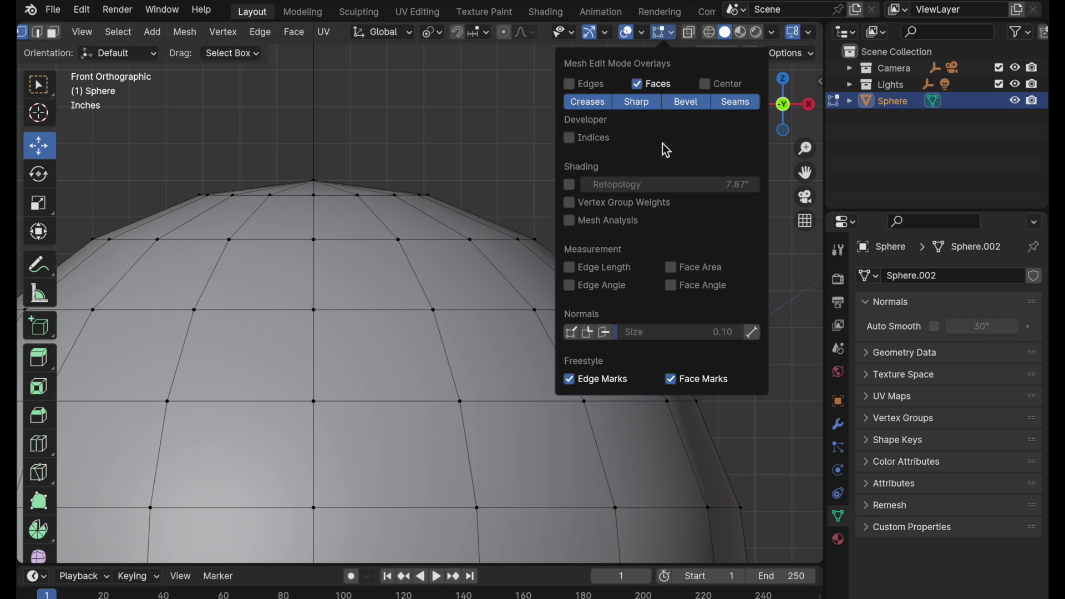
click(589, 334)
click(693, 332)
text(0.04)
key(Return)
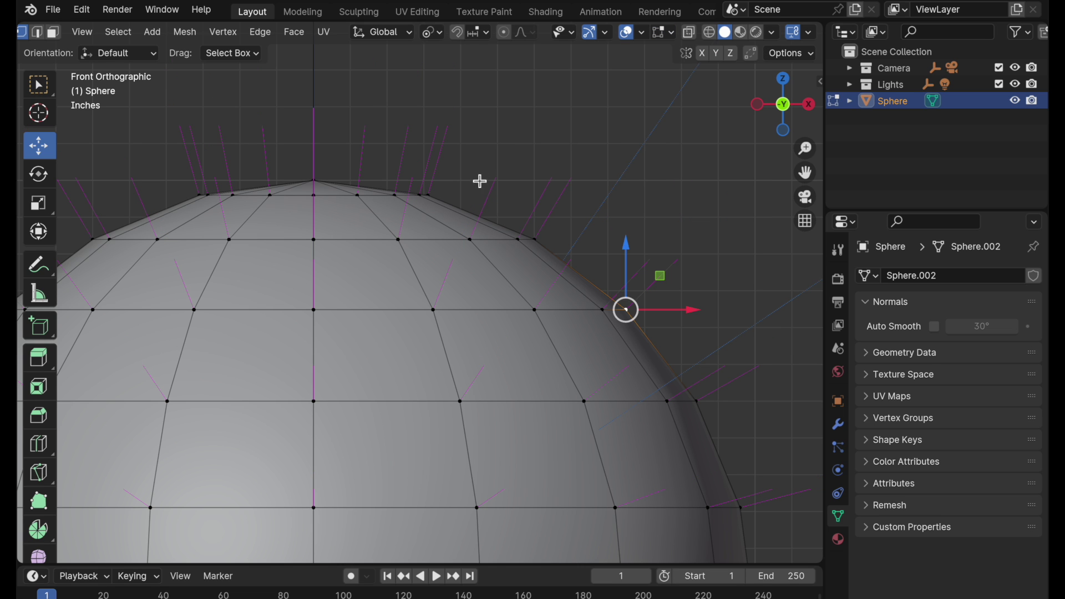
Step: Select several vertices along the sphere's top rim to inspect their normals
scroll(558, 187, up, 5)
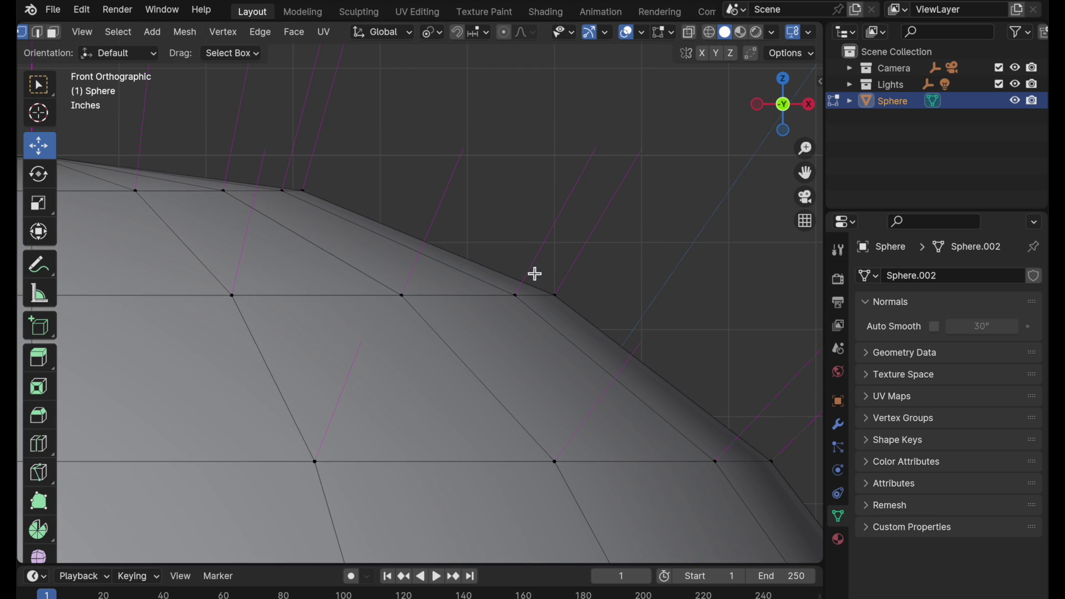
click(516, 298)
click(404, 294)
shift+middle_drag(625, 238, 406, 186)
click(391, 201)
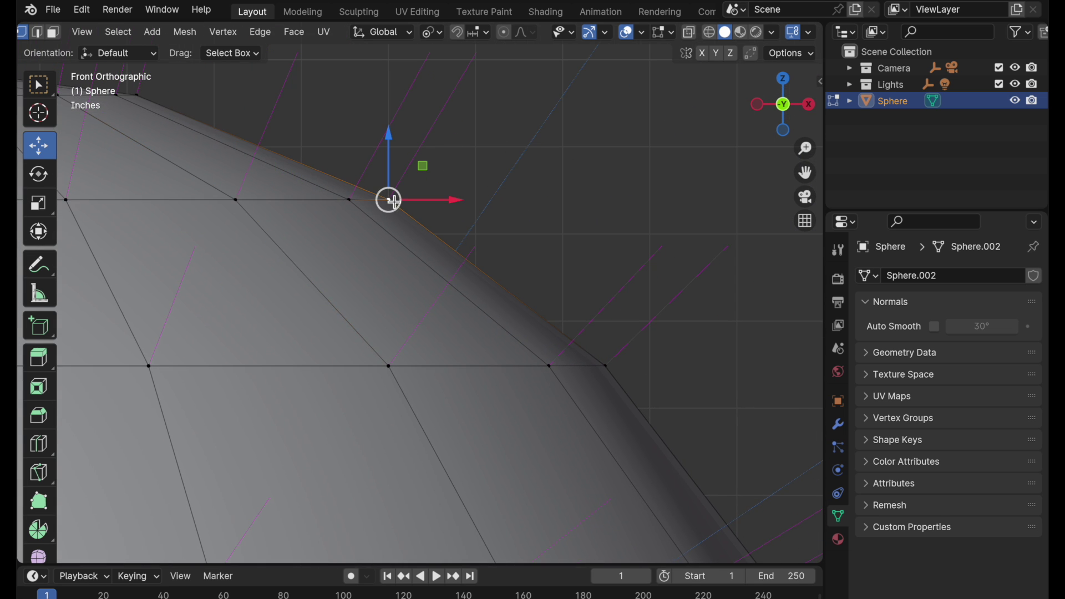
click(608, 366)
scroll(604, 297, up, 1)
shift+middle_drag(612, 284, 599, 312)
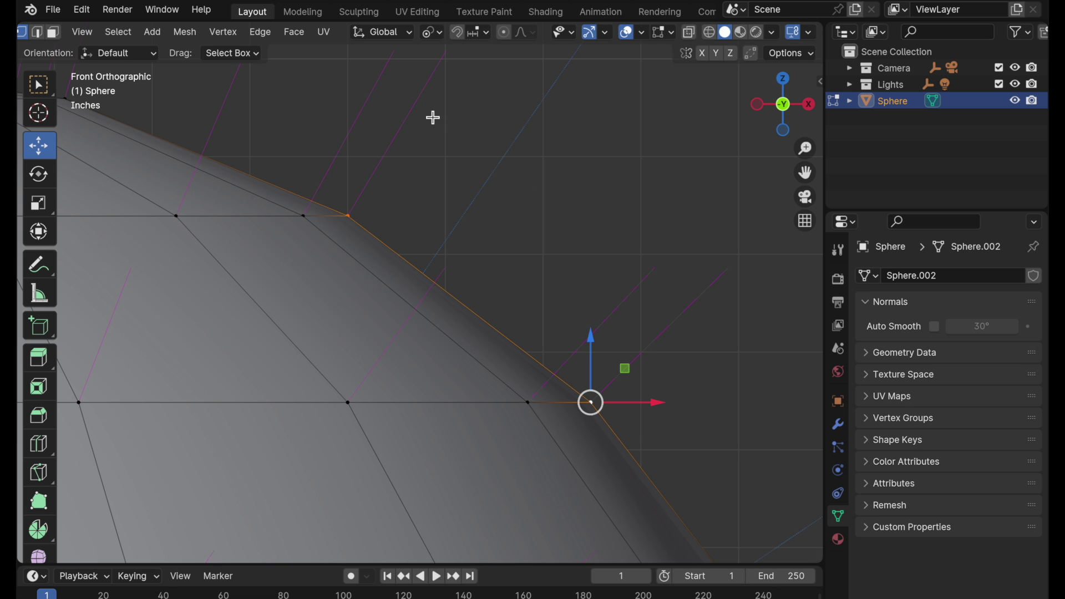
Step: Return to Object Mode and shade the sphere flat
scroll(475, 185, down, 3)
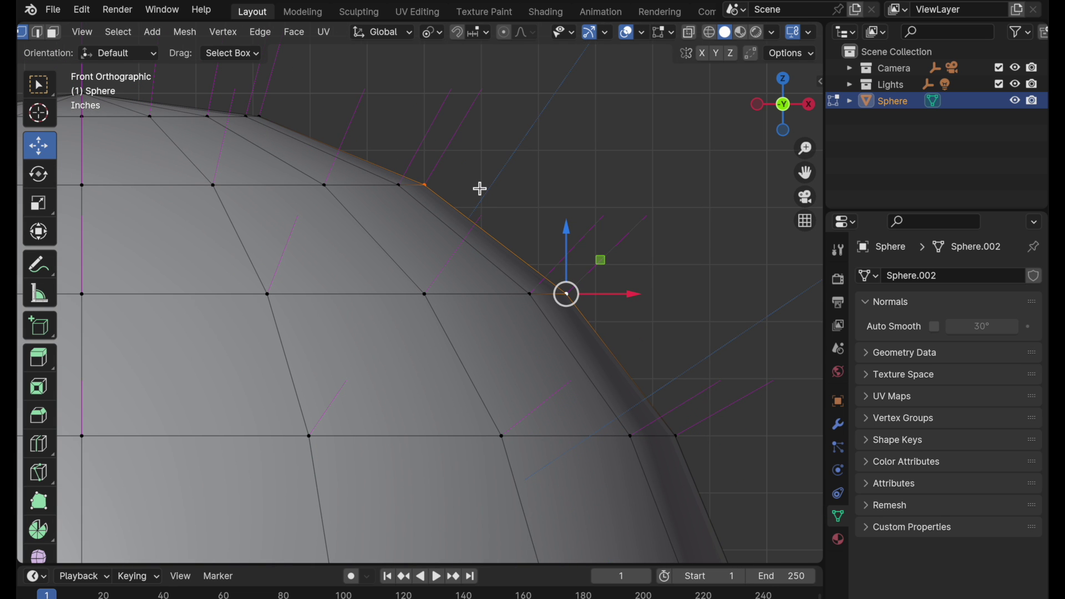
key(Tab)
right_click(449, 266)
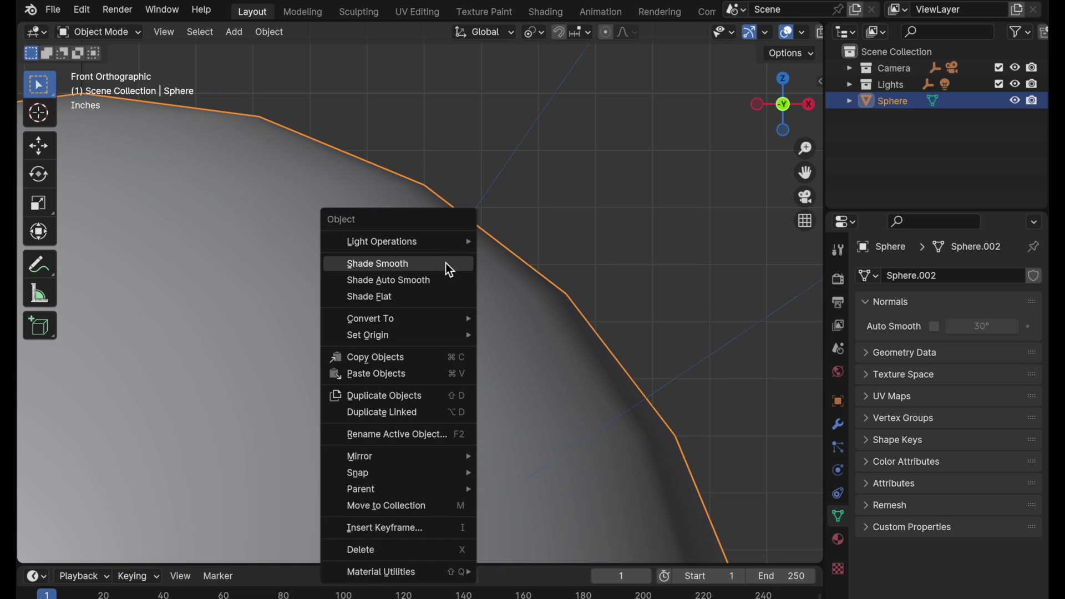
click(447, 297)
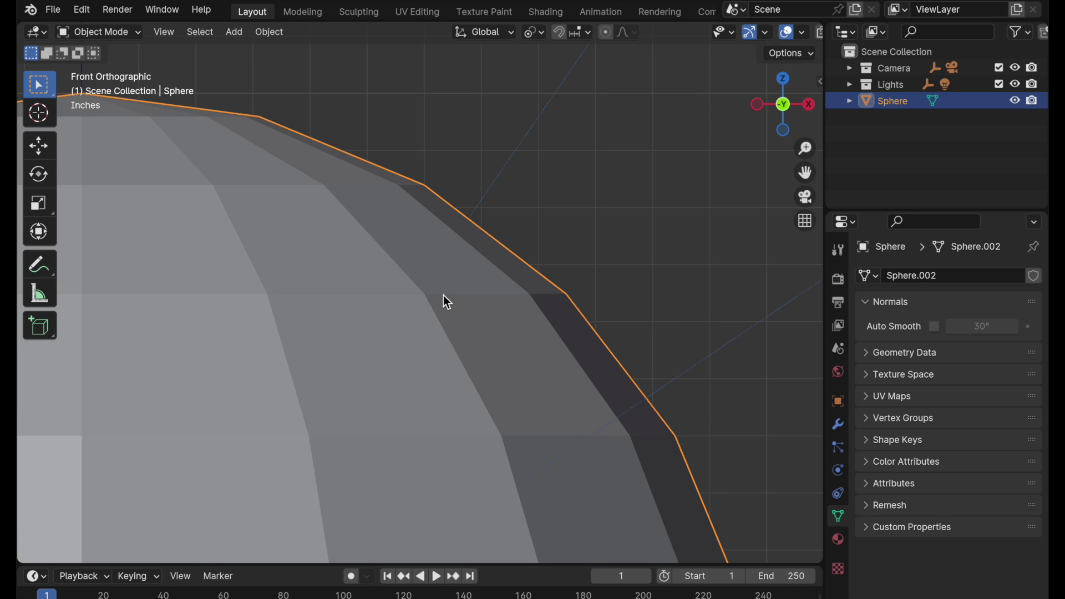
Step: Inspect the flat-shaded normals along the rim in Edit Mode
key(Tab)
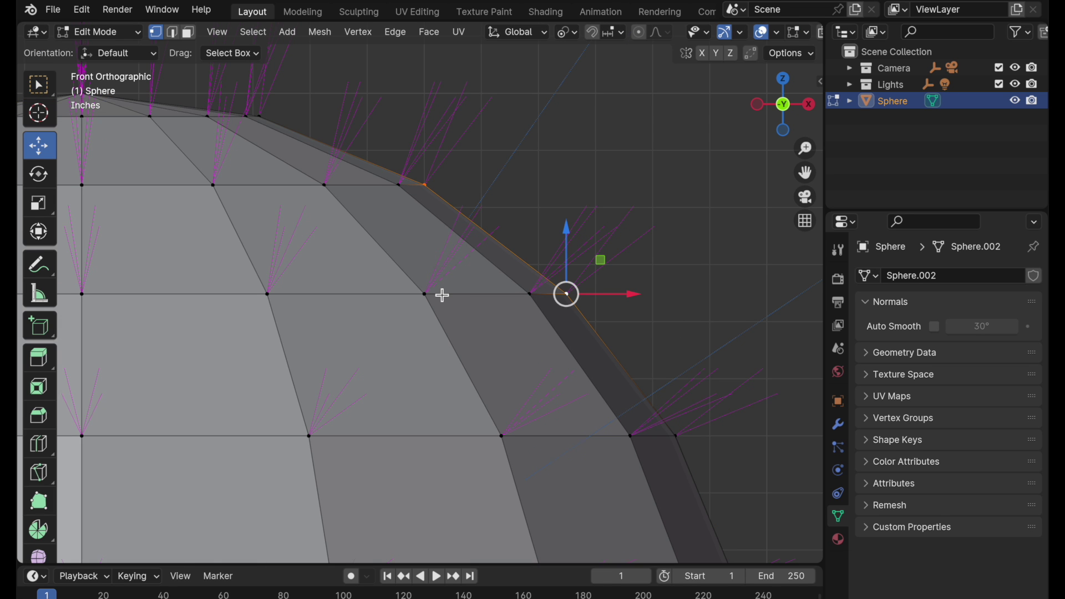
scroll(527, 251, up, 3)
shift+middle_drag(606, 216, 449, 181)
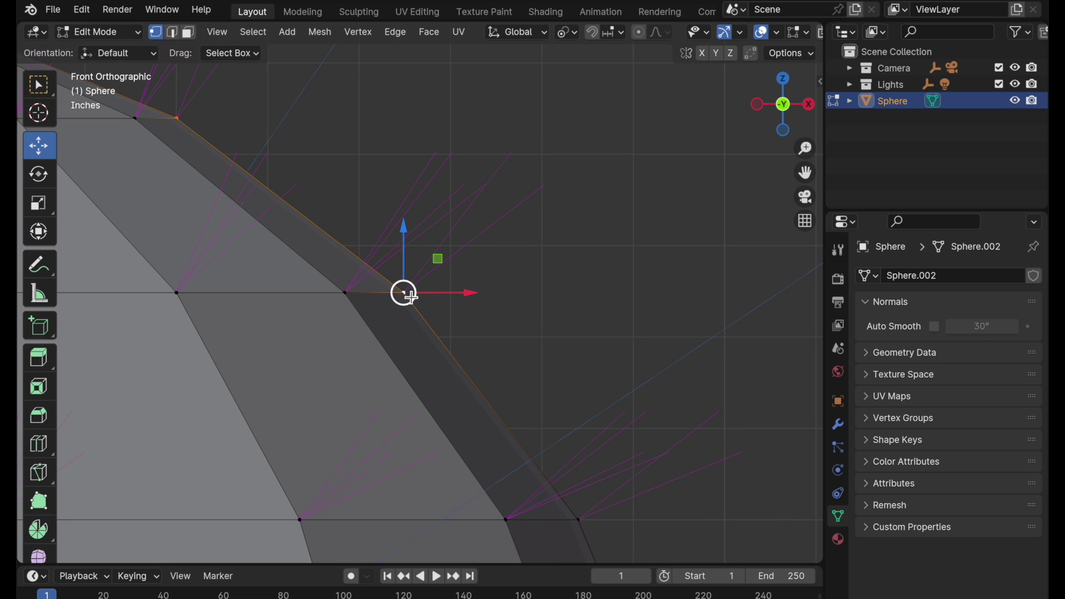
shift+middle_drag(404, 281, 585, 357)
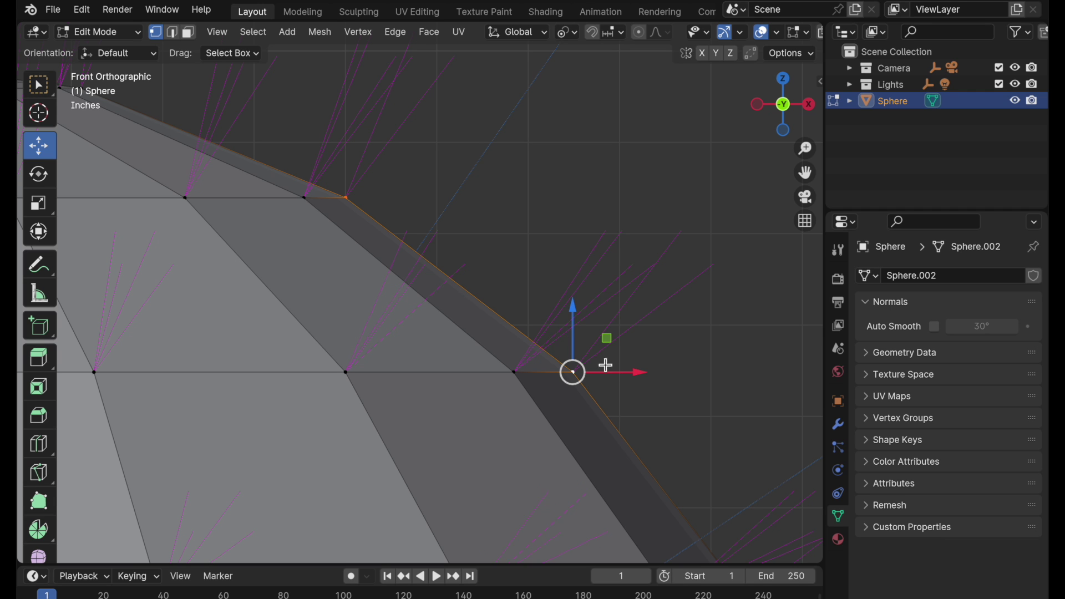
shift+middle_drag(610, 371, 513, 261)
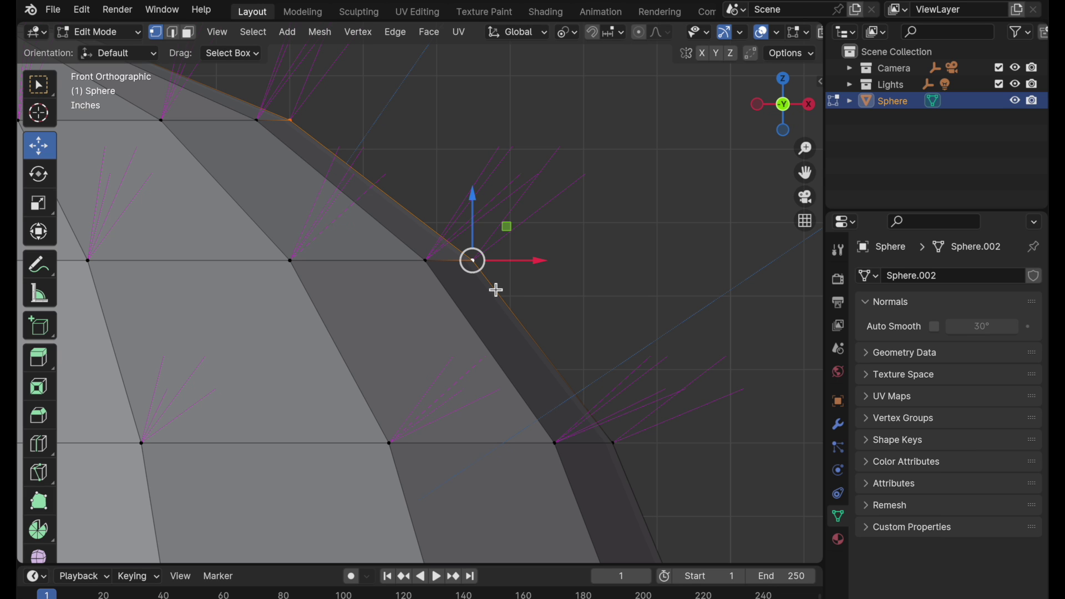
Step: Return to Object Mode and restore Shade Smooth on the sphere
key(Tab)
right_click(420, 337)
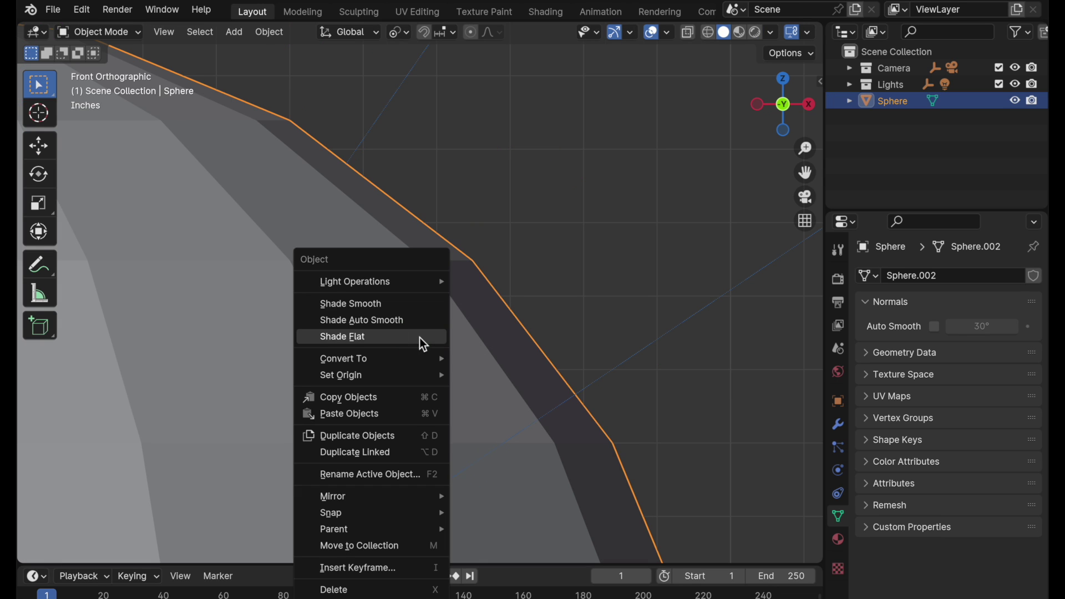
click(417, 304)
scroll(468, 317, down, 5)
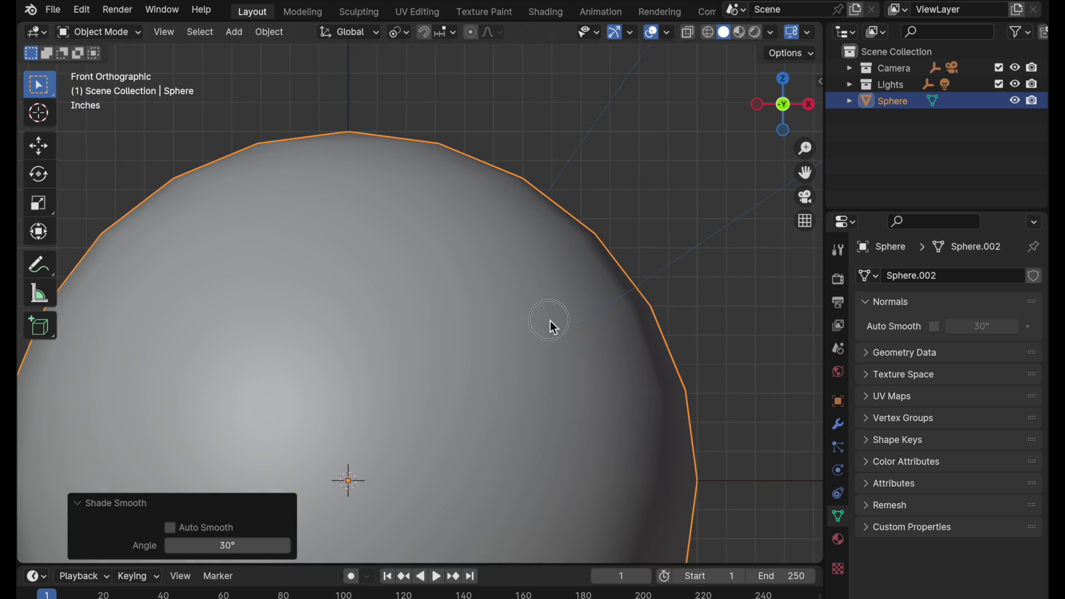
shift+middle_drag(550, 321, 635, 294)
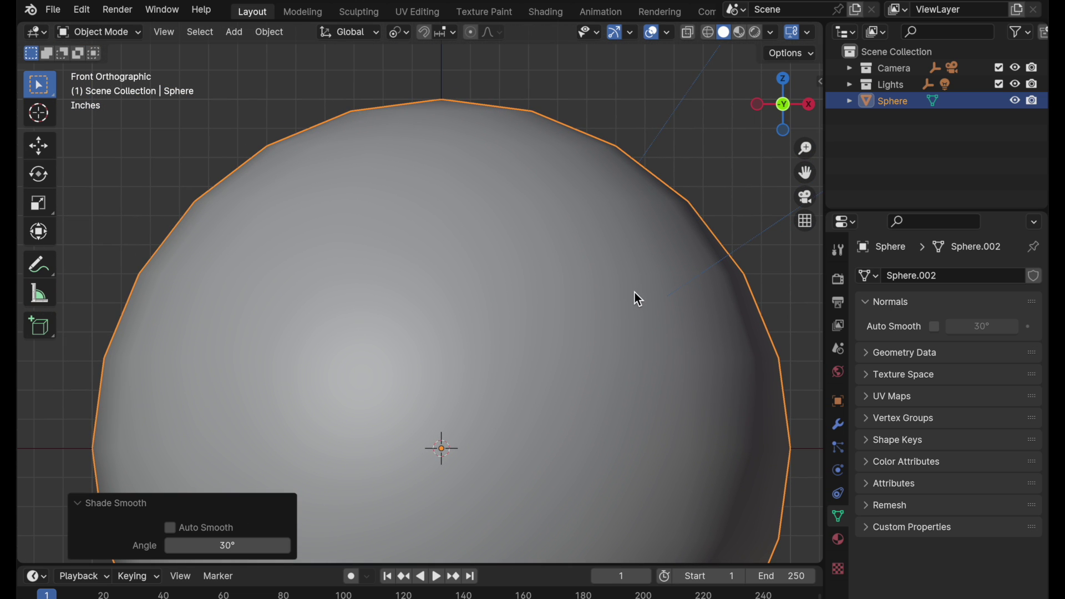
Step: Enter Edit Mode and hide the vertex normal lines
key(Tab)
shift+middle_drag(542, 185, 518, 233)
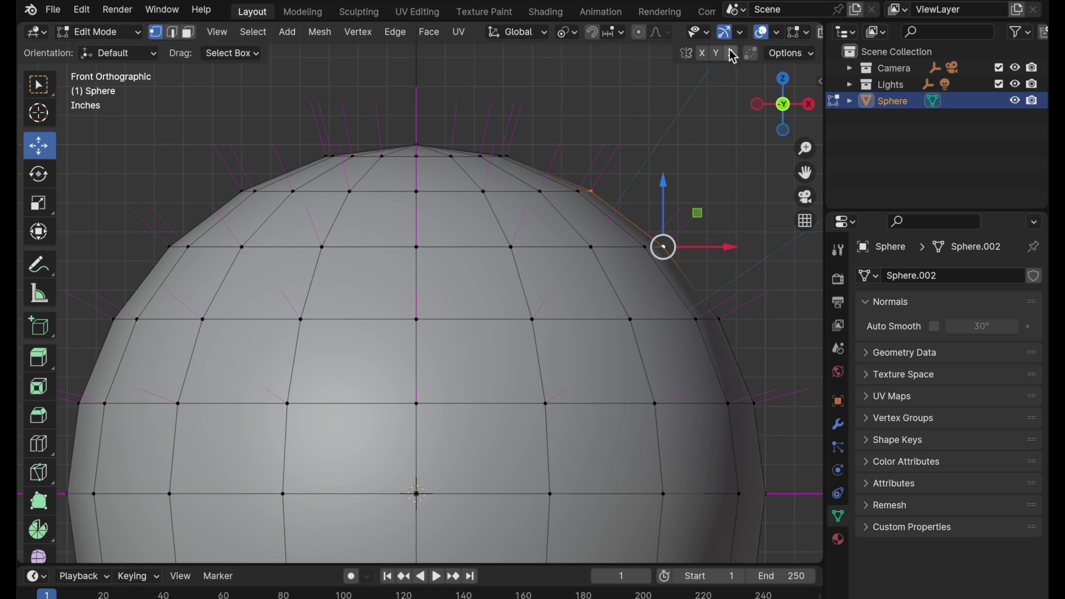
click(740, 33)
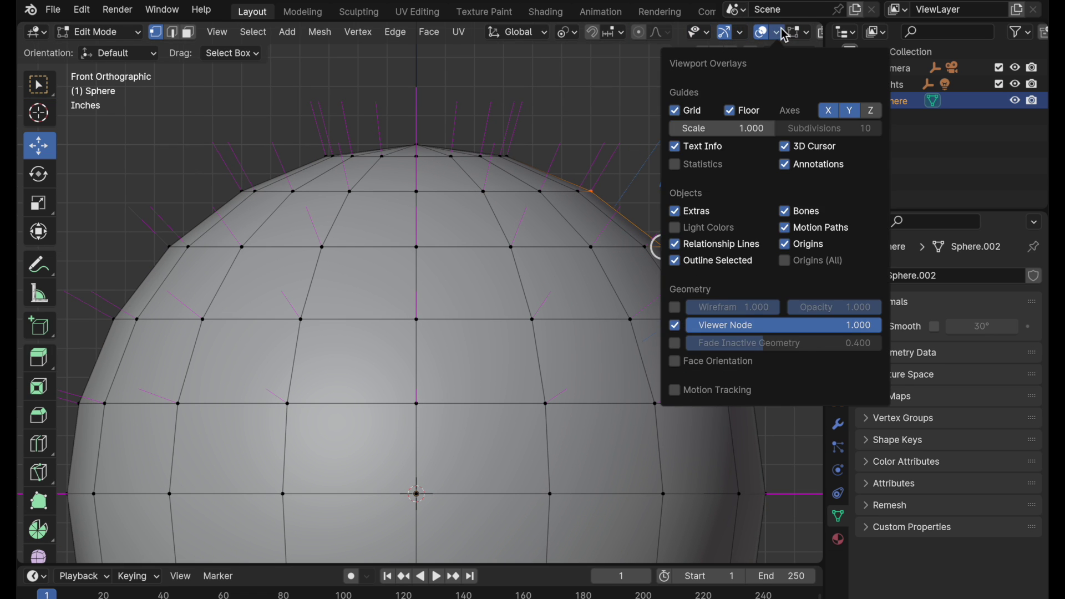
mouse_move(795, 34)
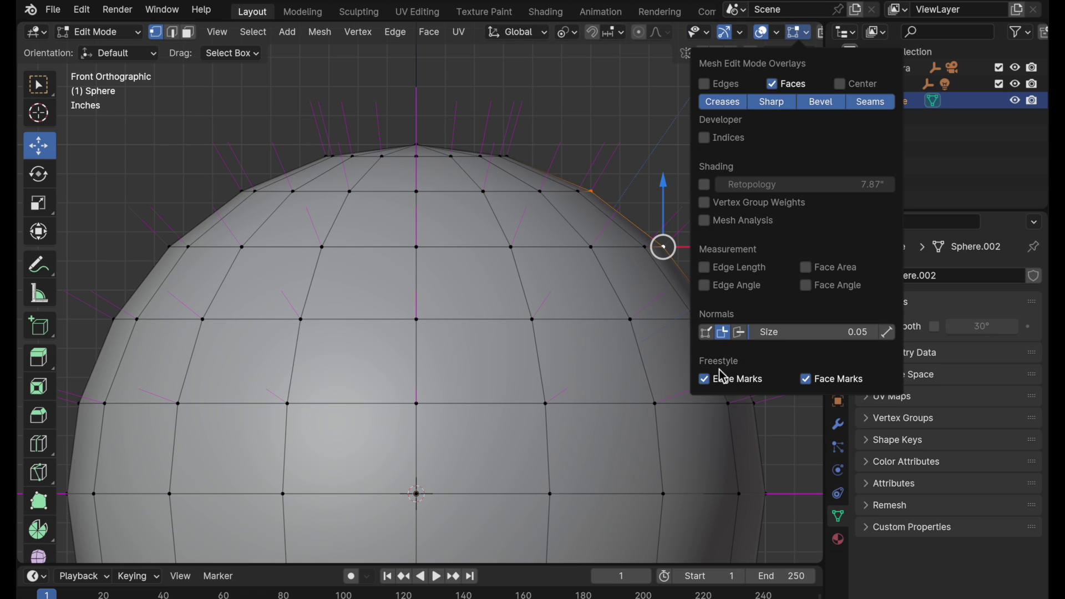
click(723, 332)
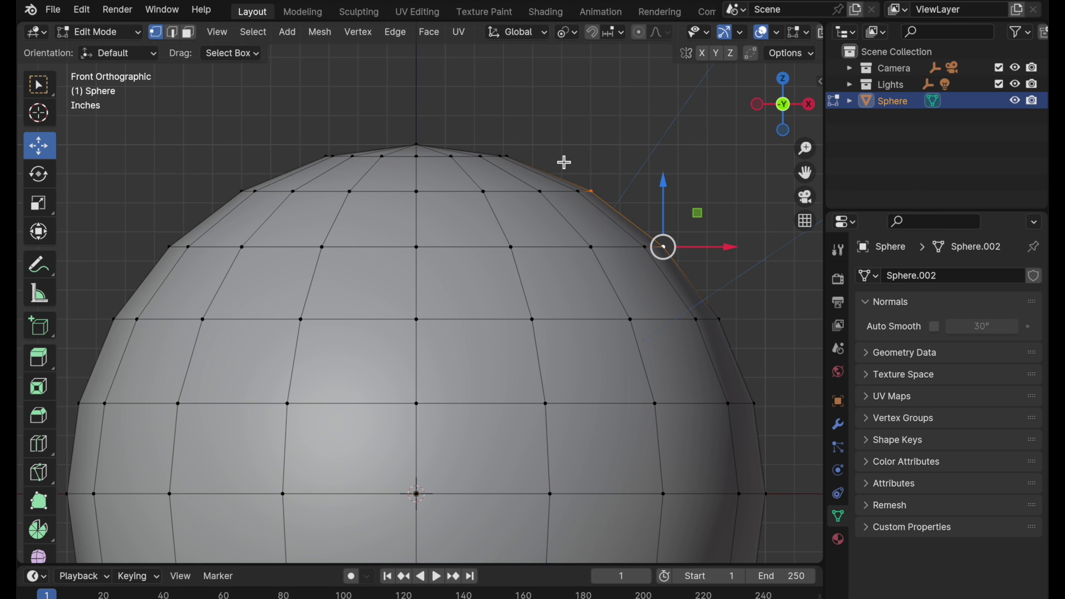
shift+middle_drag(560, 159, 605, 183)
Step: Box-select the sphere's upper vertex rows in X-ray and make a rim vertex active
key(alt+z)
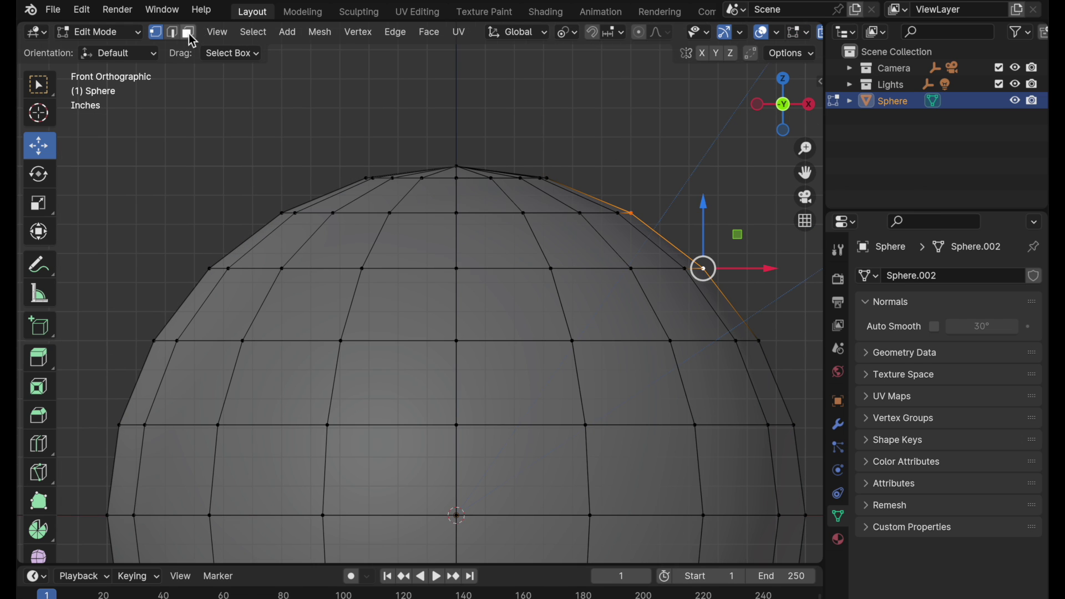
drag(150, 145, 801, 347)
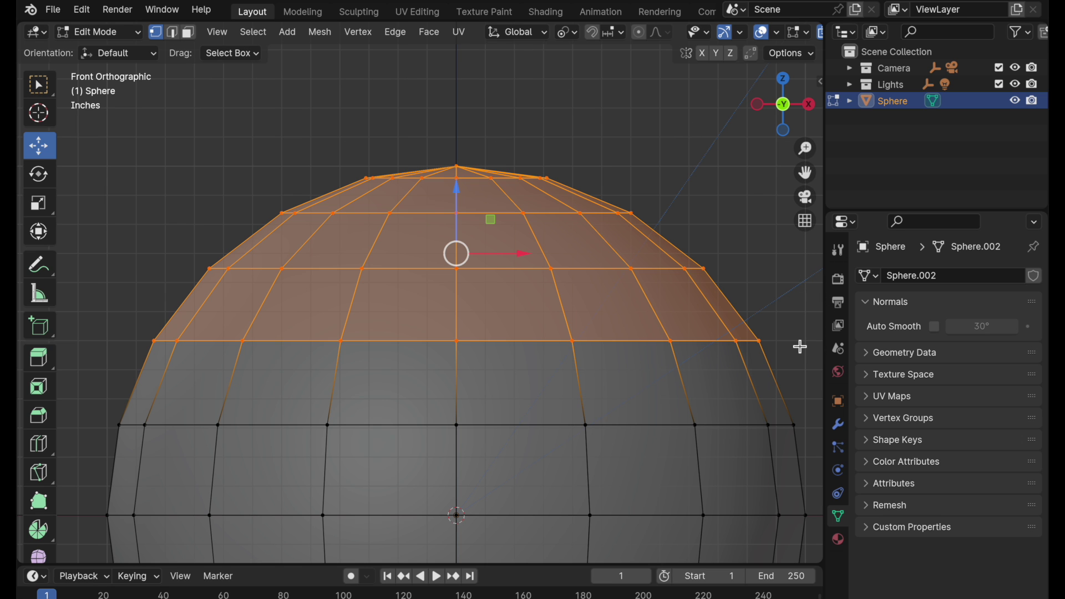
key(alt+z)
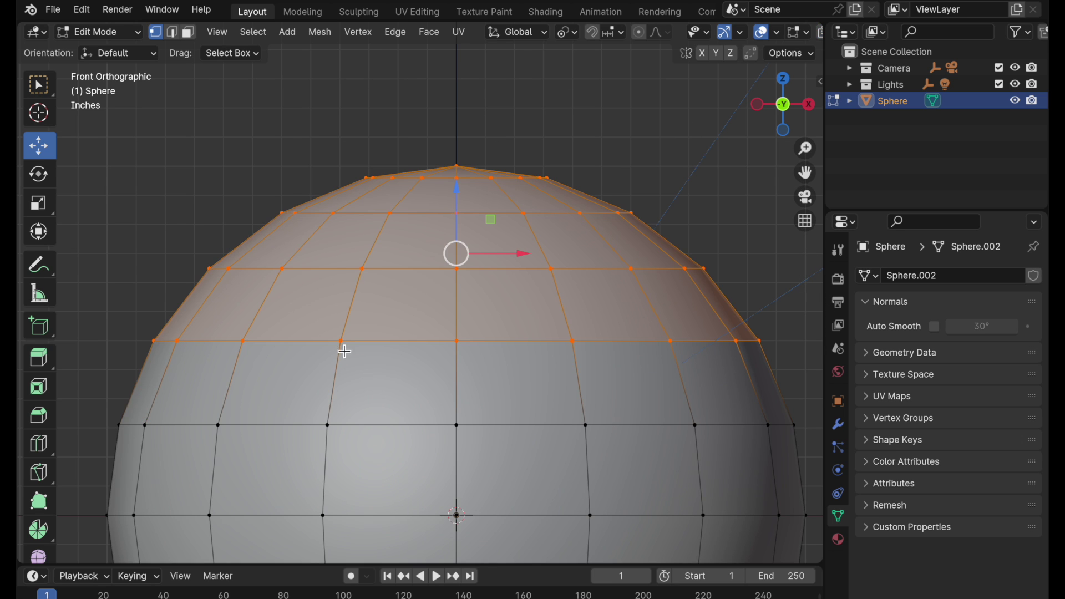
shift+click(343, 345)
shift+click(343, 344)
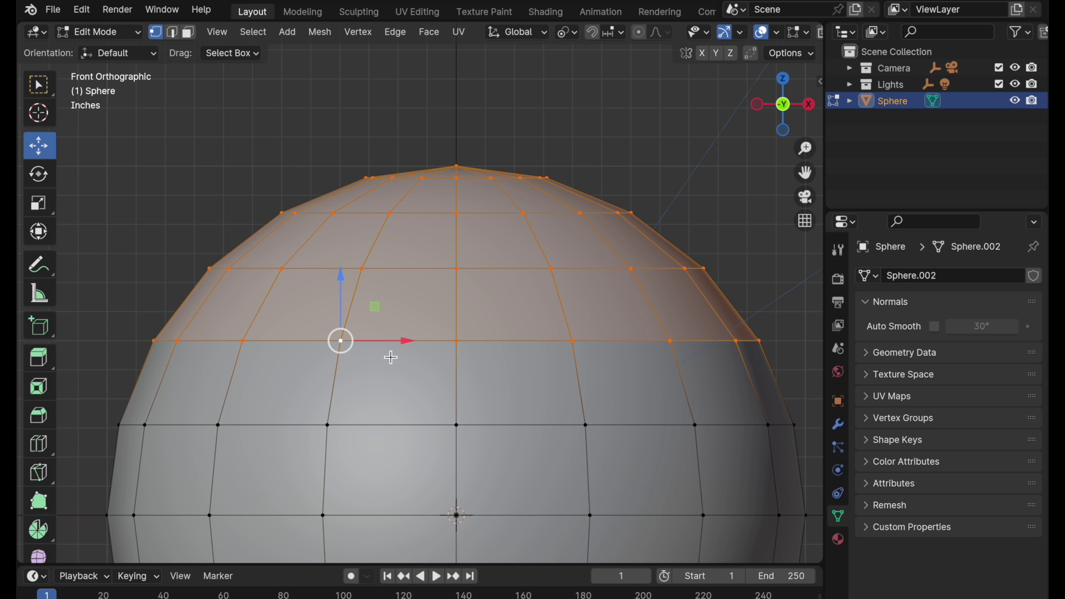
Step: With pivot set to Active Element, scale the selection to 0 on Z, flattening the top
key(period)
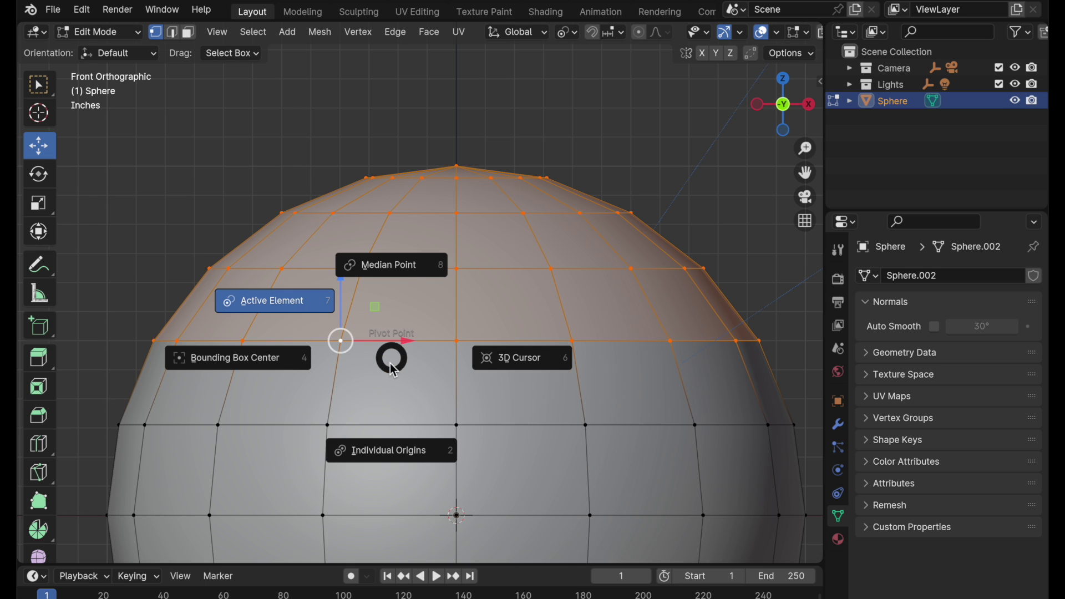
click(304, 311)
key(s)
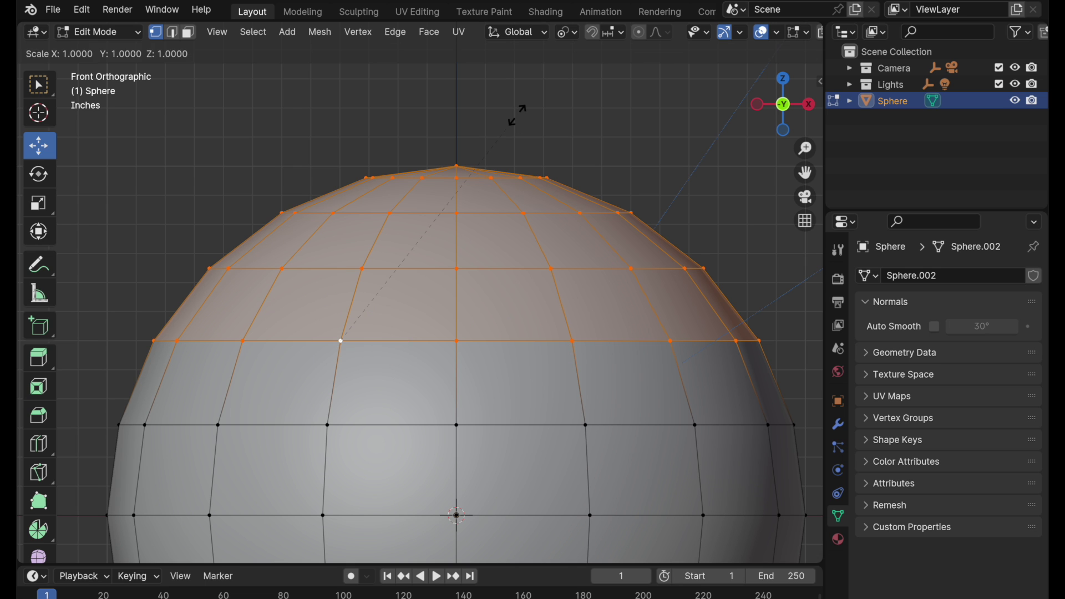
key(z)
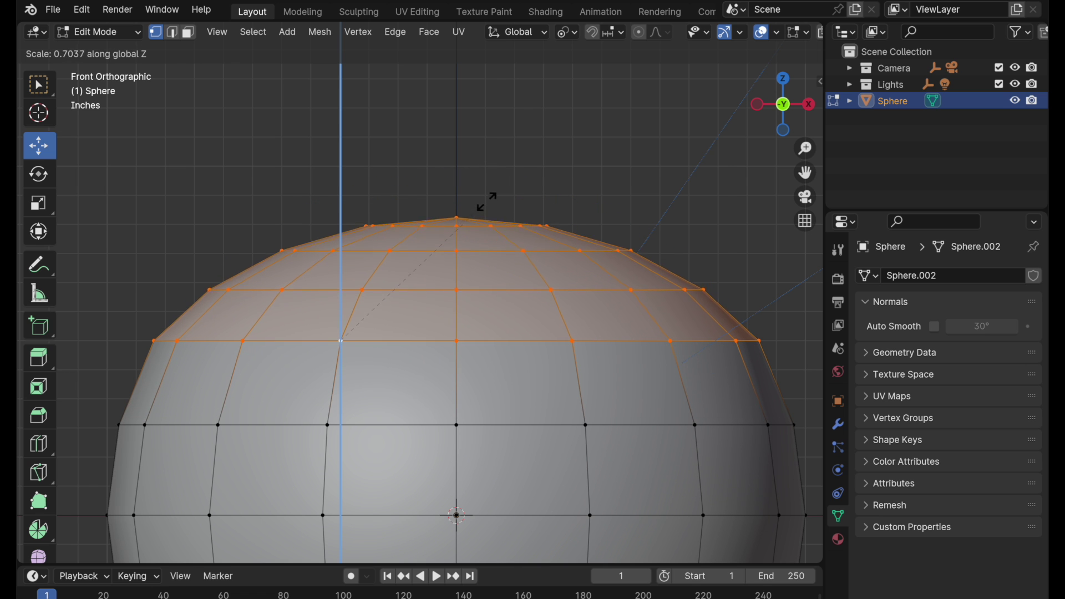
text(0)
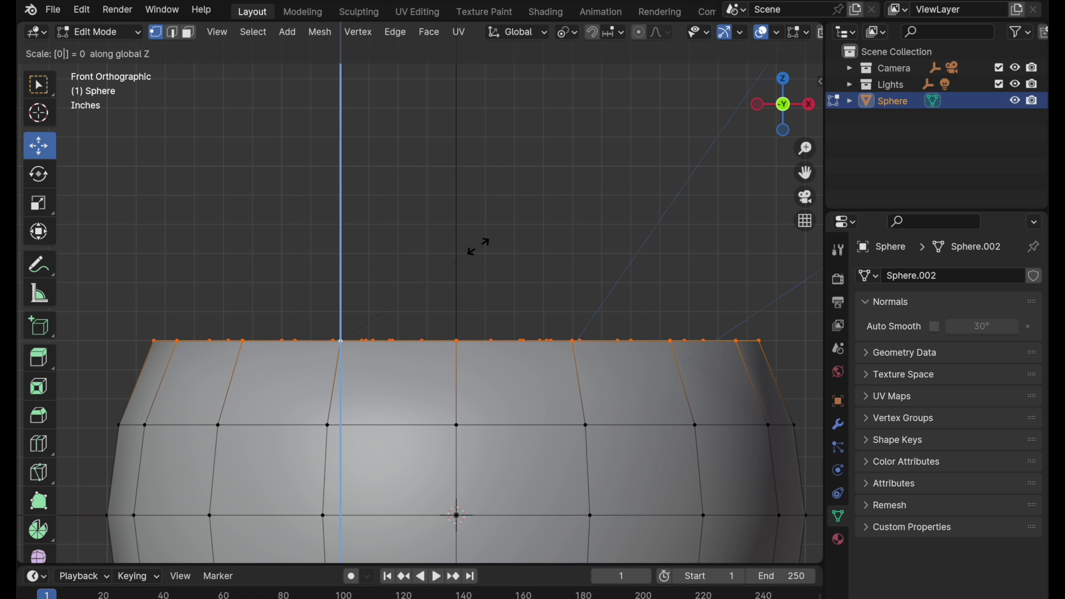
key(Return)
middle_drag(477, 245, 507, 281)
middle_drag(608, 294, 630, 270)
middle_drag(544, 297, 749, 254)
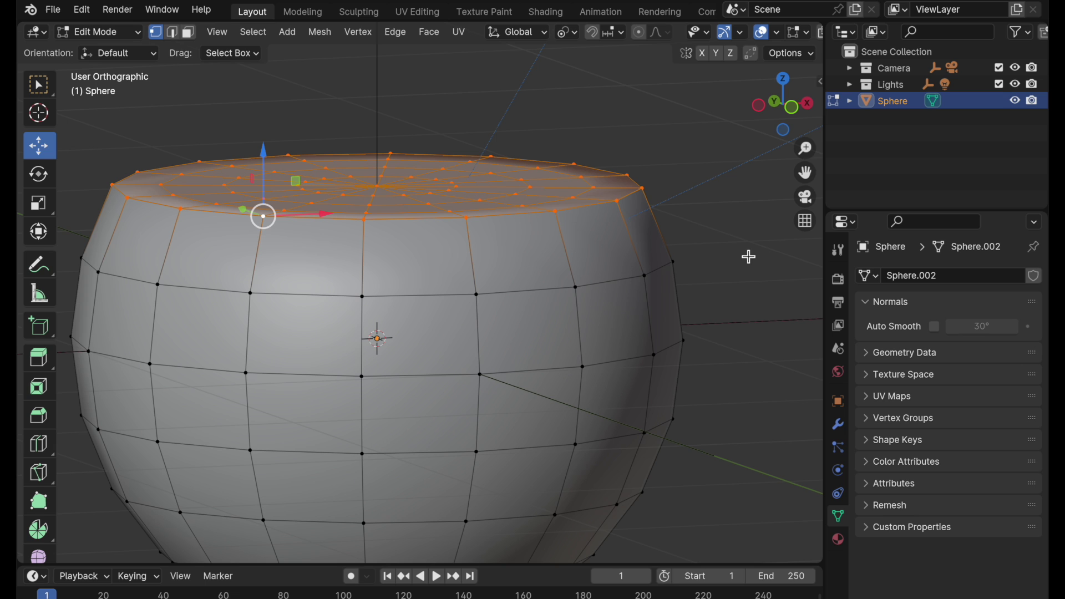
Step: Apply Shade Auto Smooth to the flattened sphere and expand its 30° settings panel
key(Tab)
right_click(640, 226)
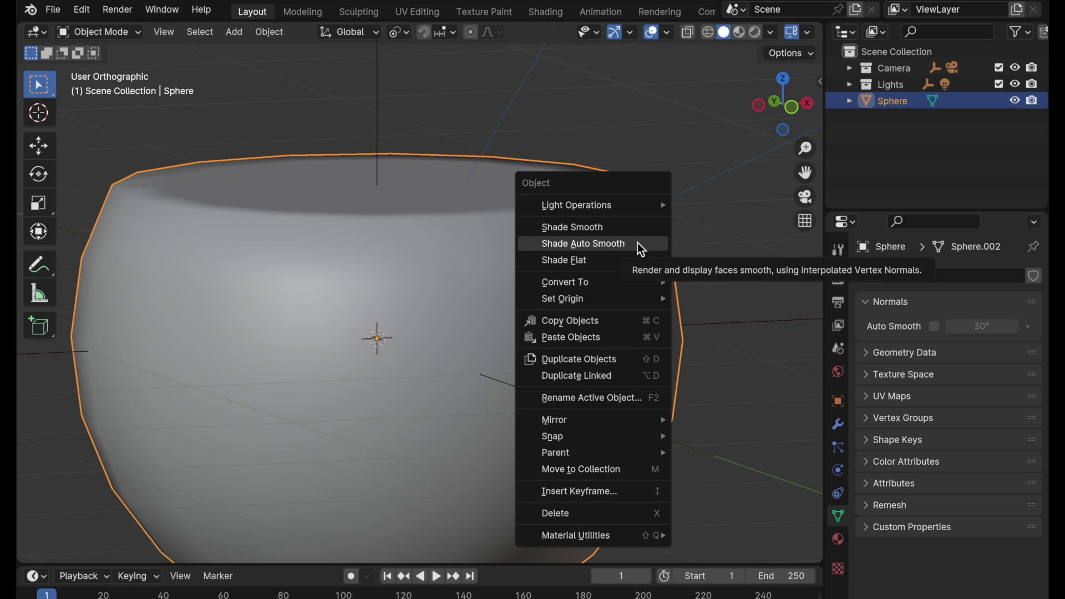
click(640, 247)
click(84, 549)
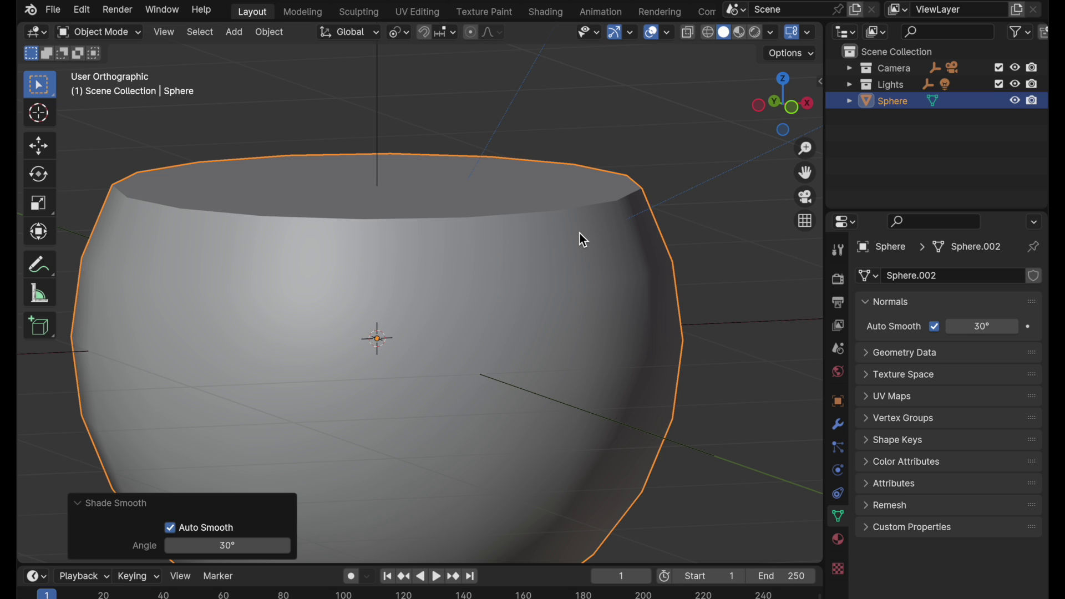
Step: In Edge select mode, mark the edge loop below the flat top as sharp
key(Tab)
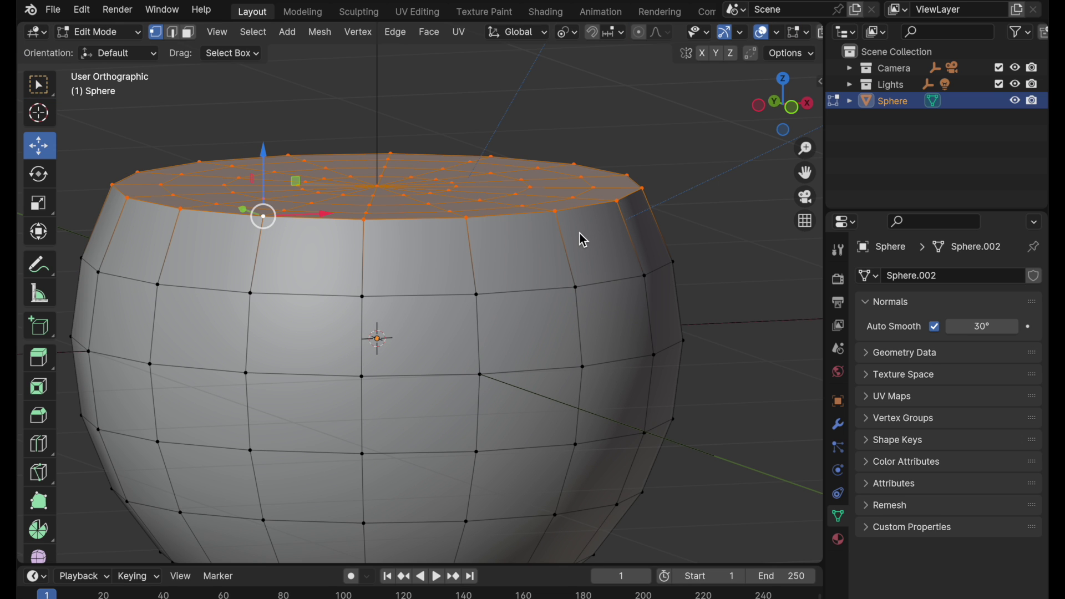
click(174, 33)
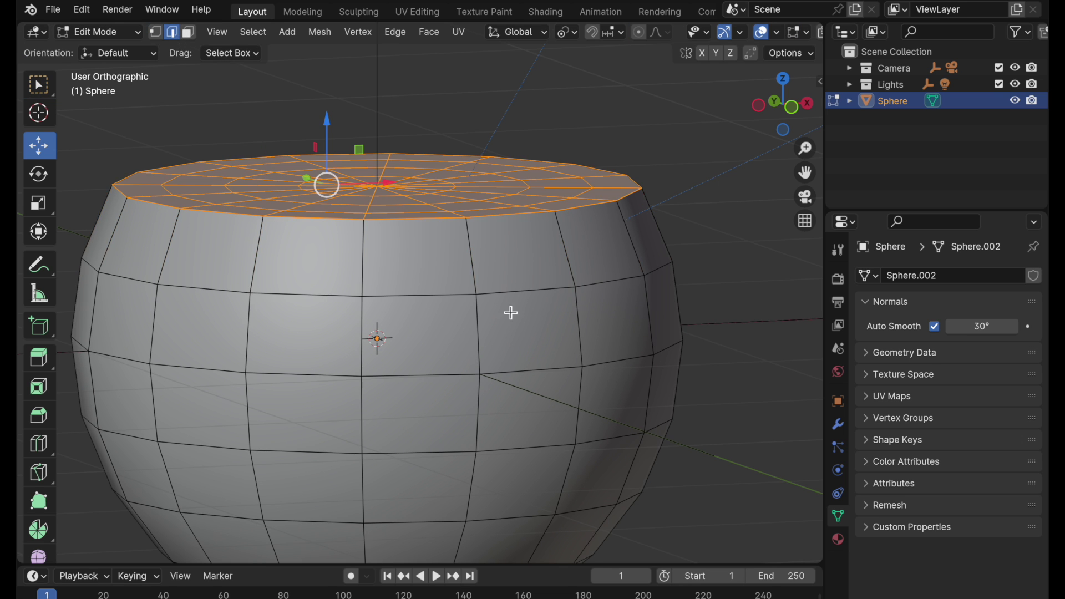
alt+click(519, 293)
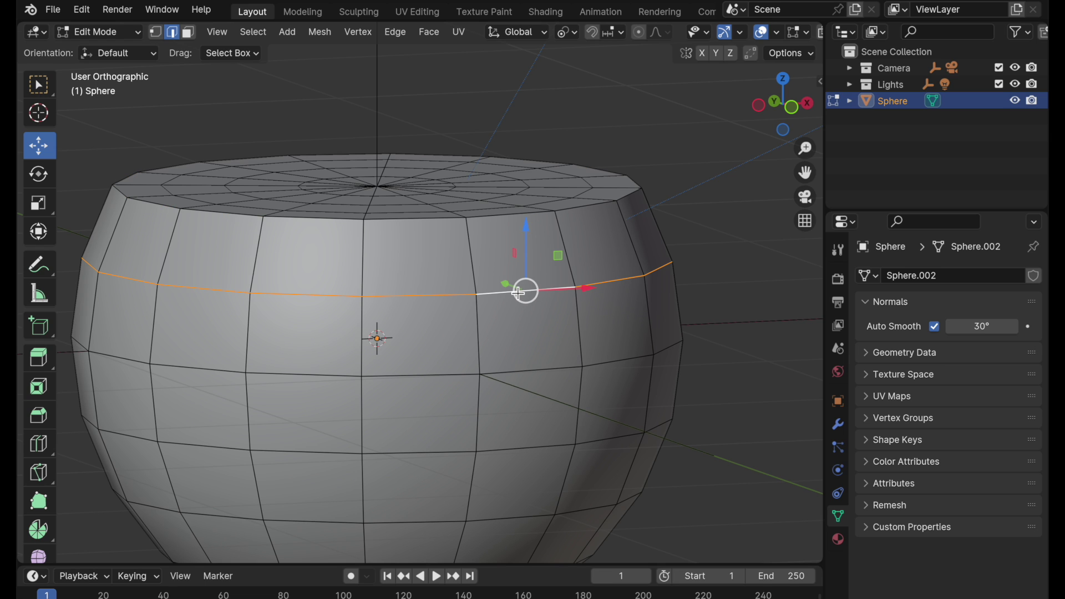
key(super+e)
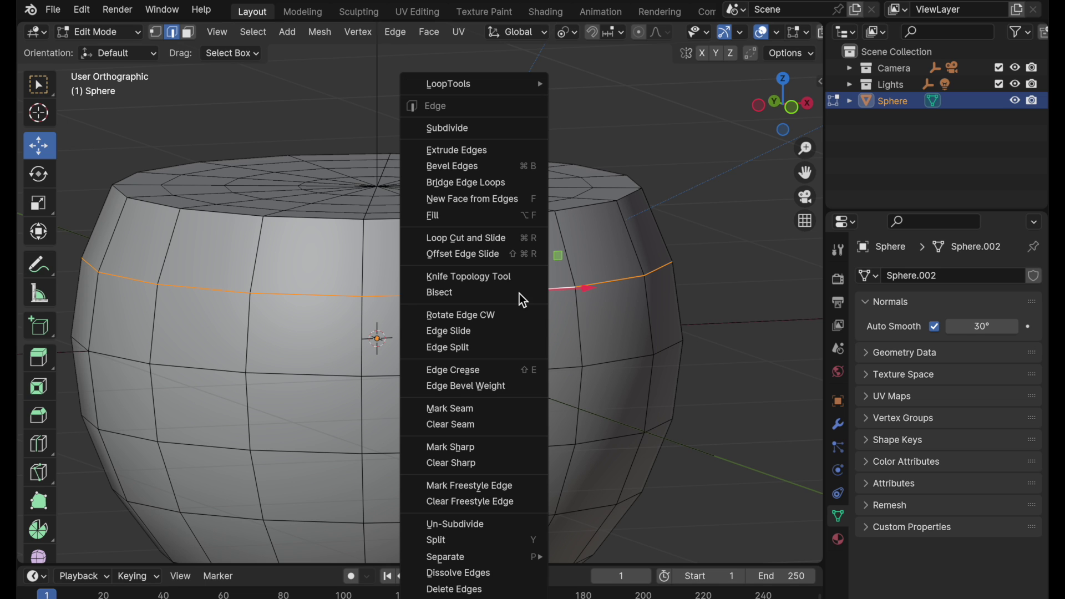
click(506, 448)
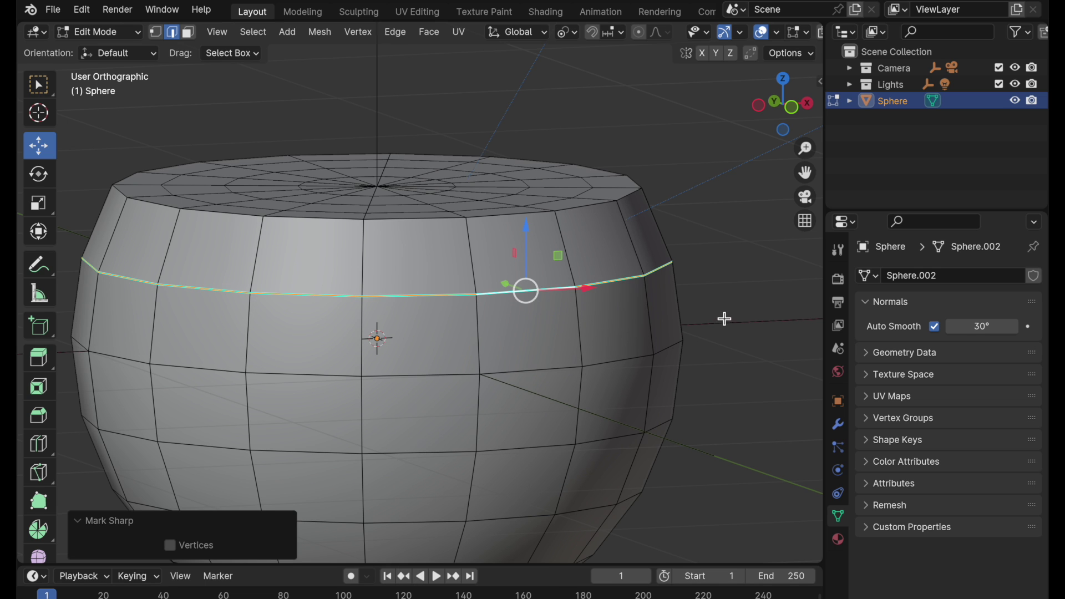
key(Tab)
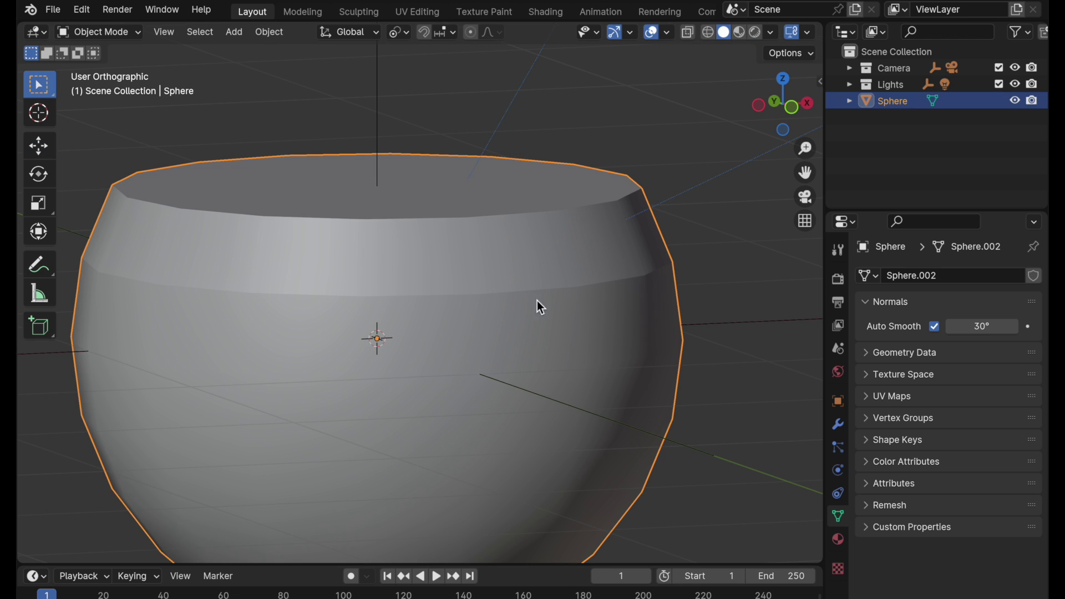
Step: Compare Shade Auto Smooth with plain Shade Smooth, finishing with Auto Smooth at 30°
right_click(517, 249)
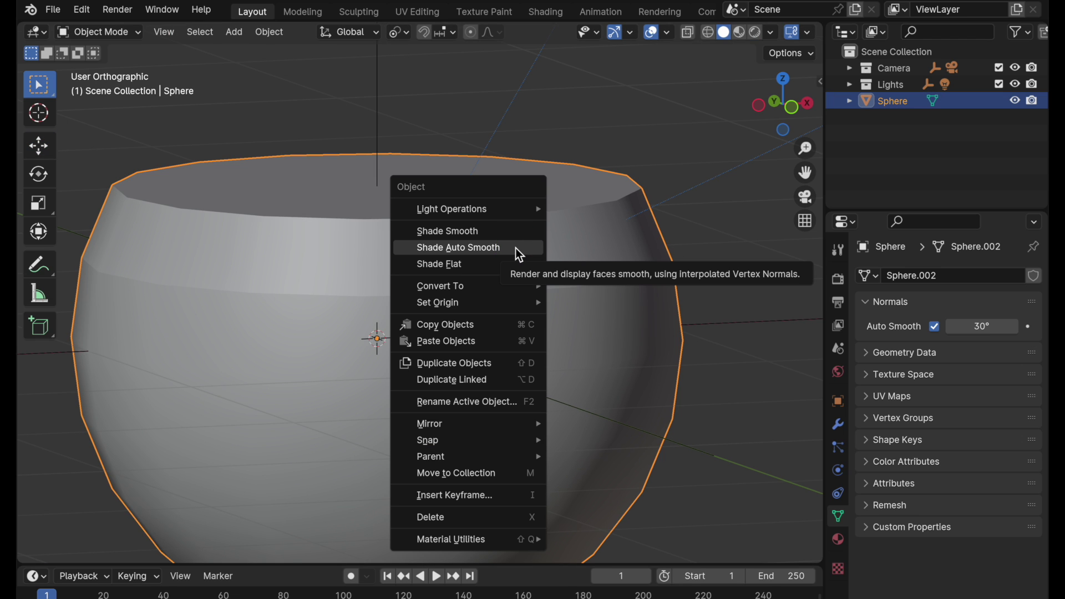
click(514, 248)
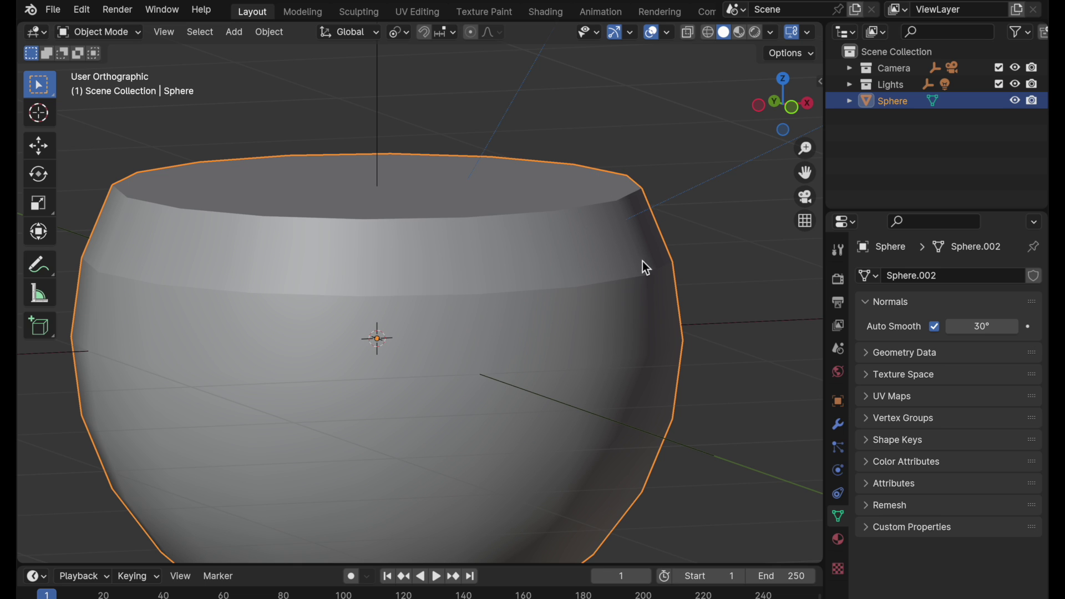
right_click(382, 293)
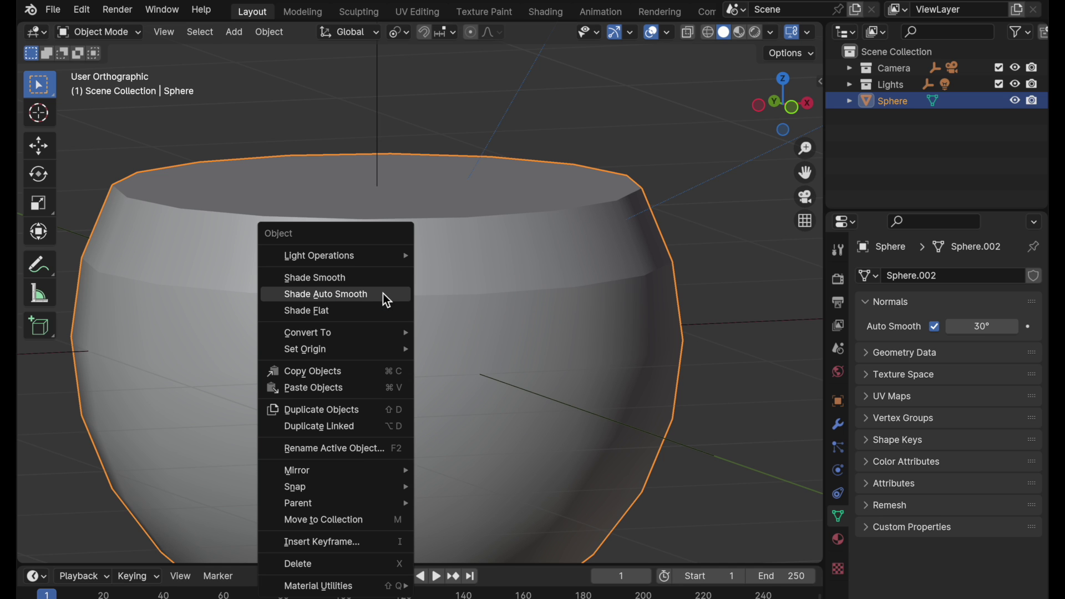
click(381, 279)
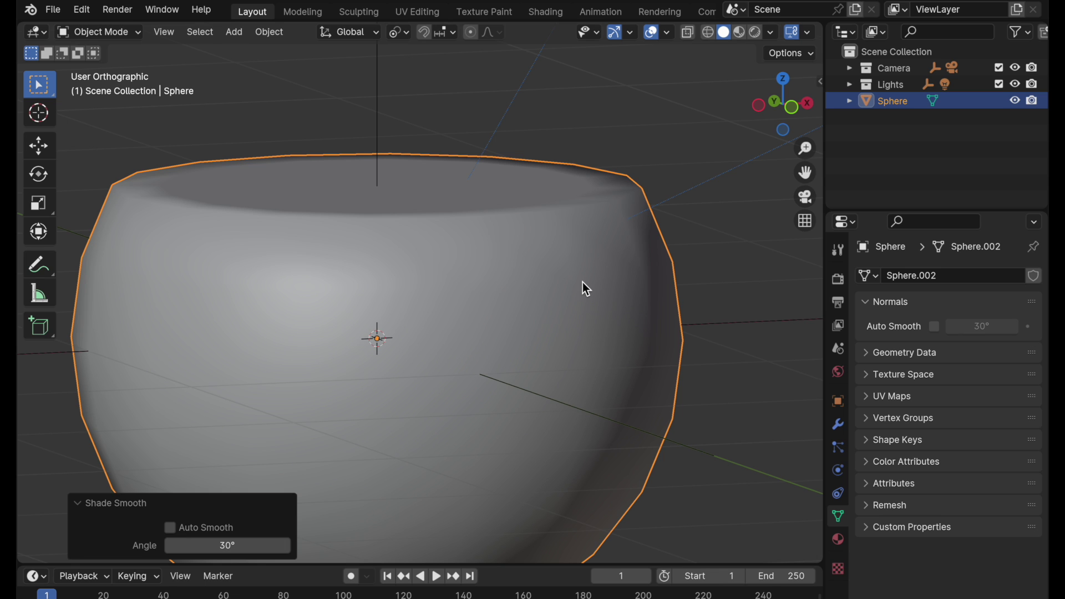
right_click(550, 240)
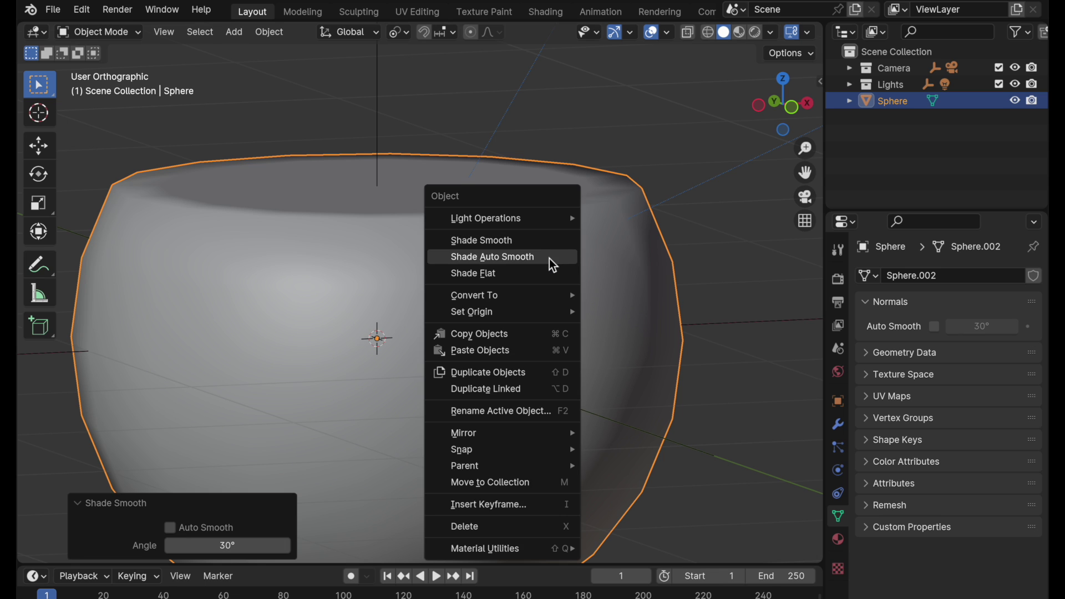
click(549, 259)
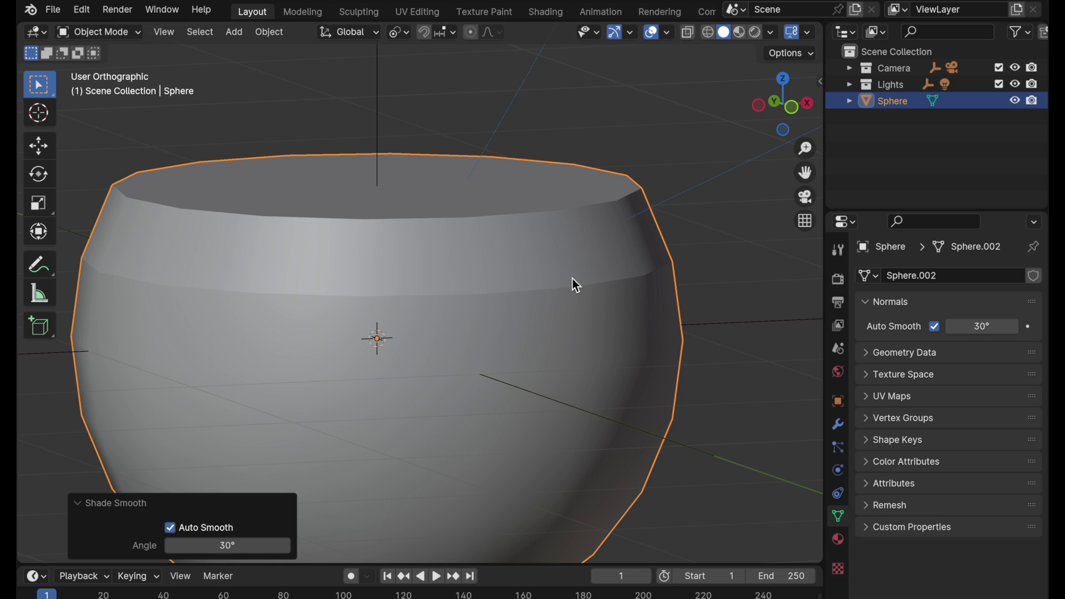
Step: Add a Catmull-Clark Subdivision Surface modifier with viewport and render levels both at 2
click(838, 424)
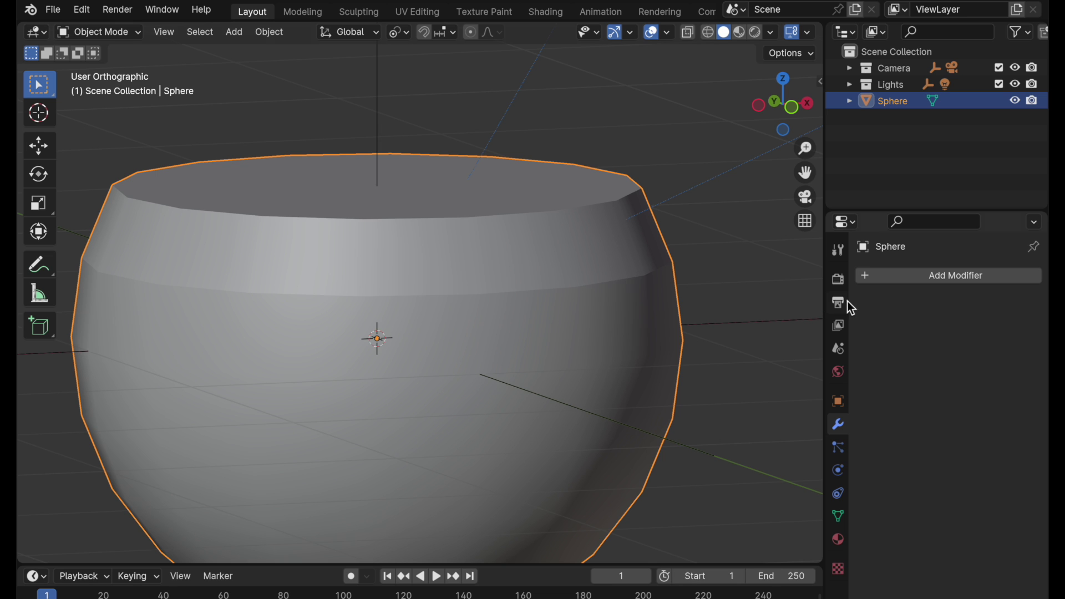
click(910, 277)
mouse_move(910, 277)
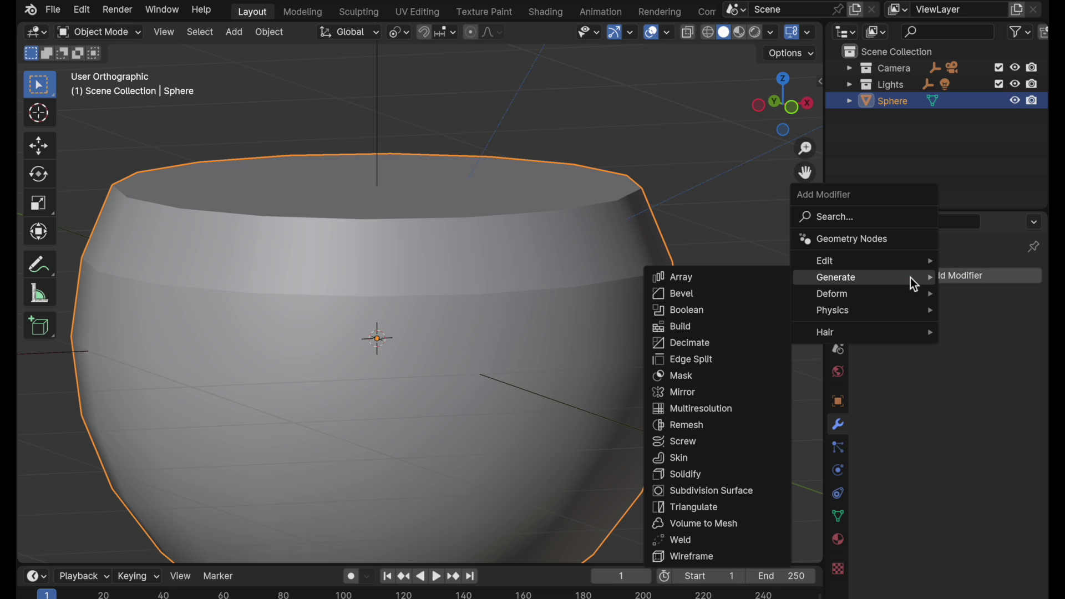
click(735, 491)
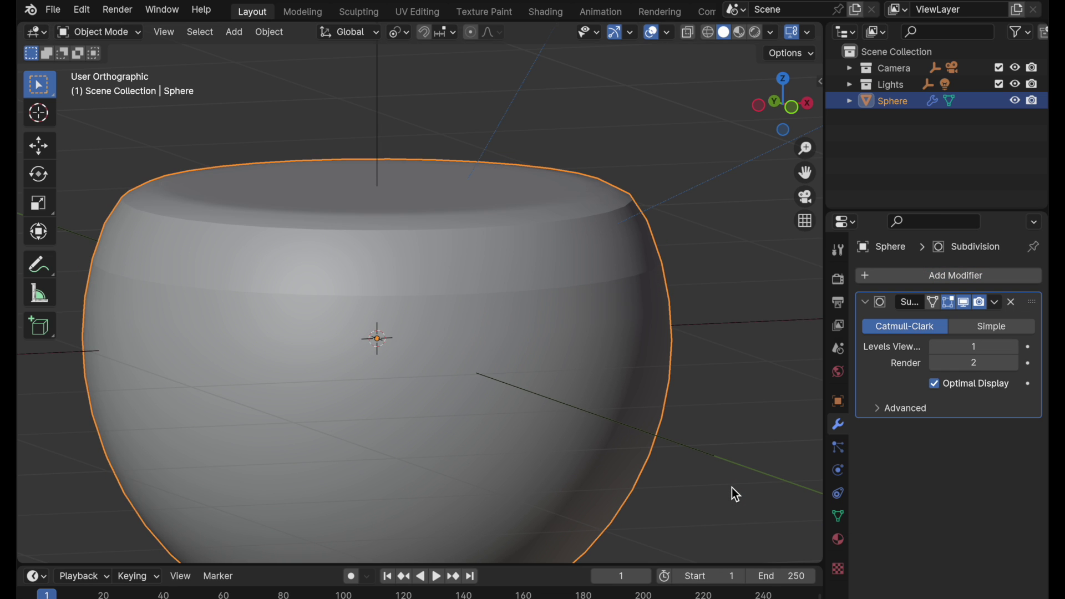
drag(973, 363, 956, 348)
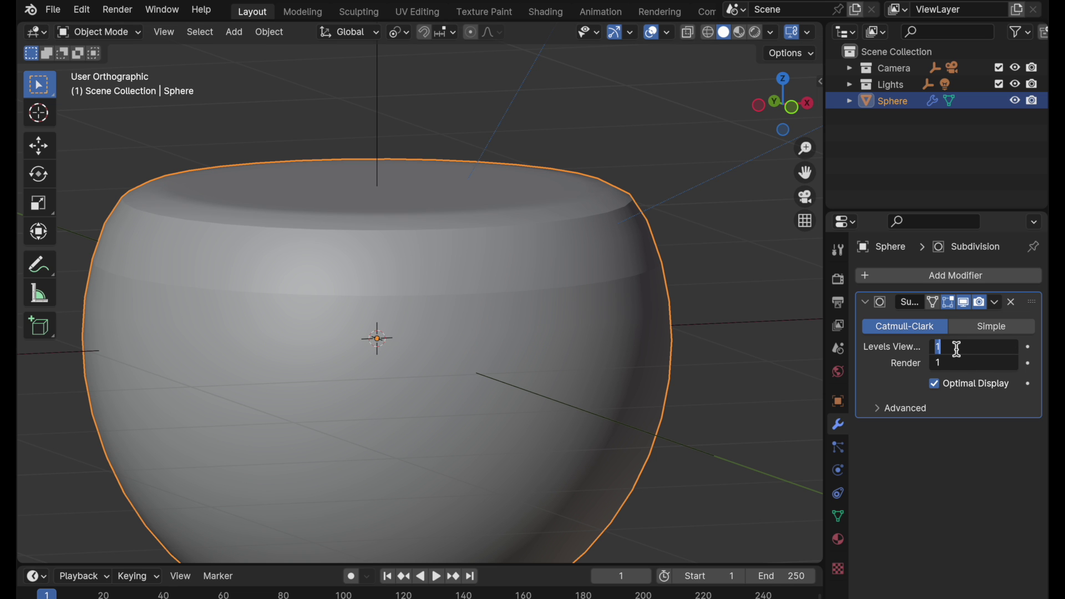
text(2)
key(Return)
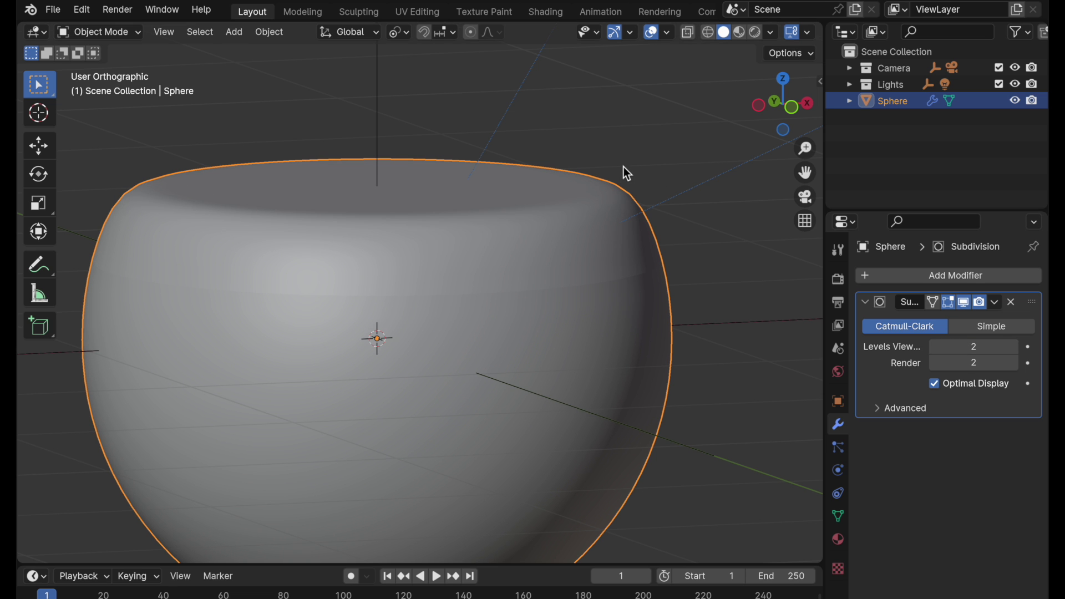
scroll(609, 208, up, 4)
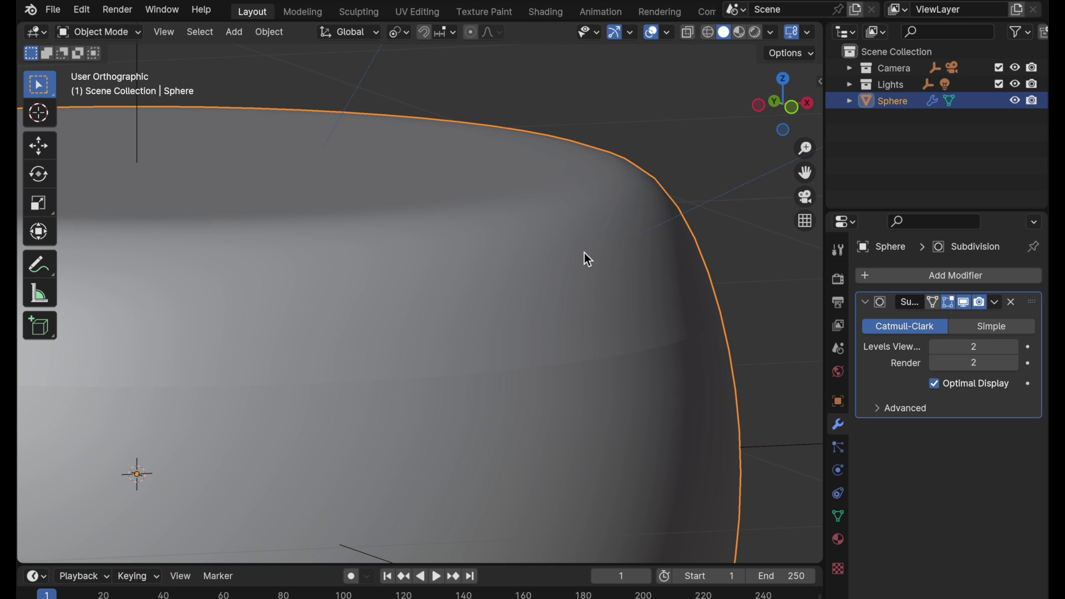
Step: Select the bowl's top rim edge loop and set its Mean Crease to 1.00
key(Tab)
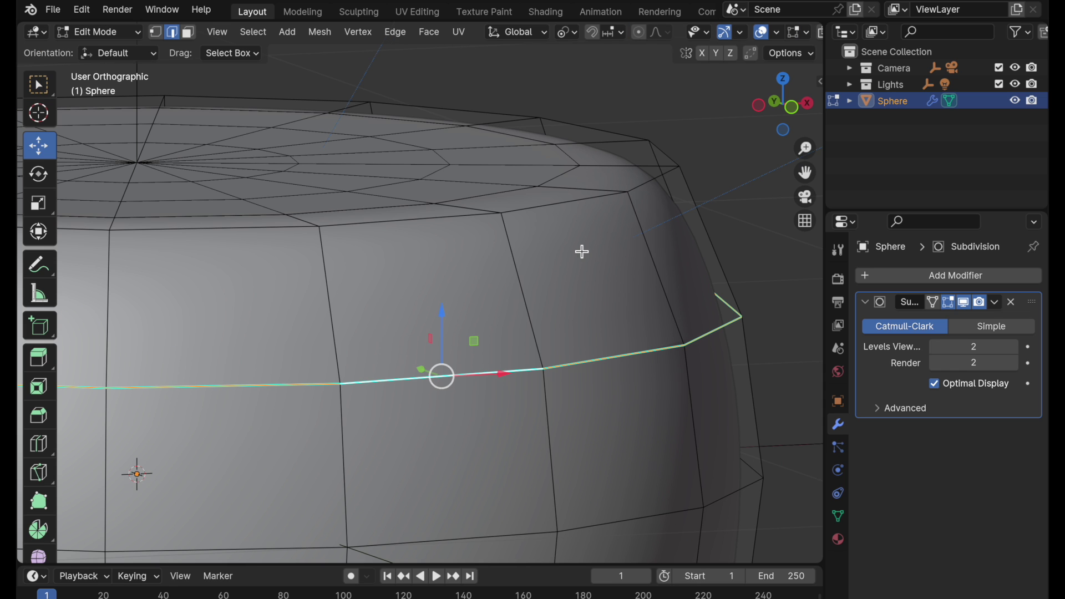
key(c)
alt+click(545, 207)
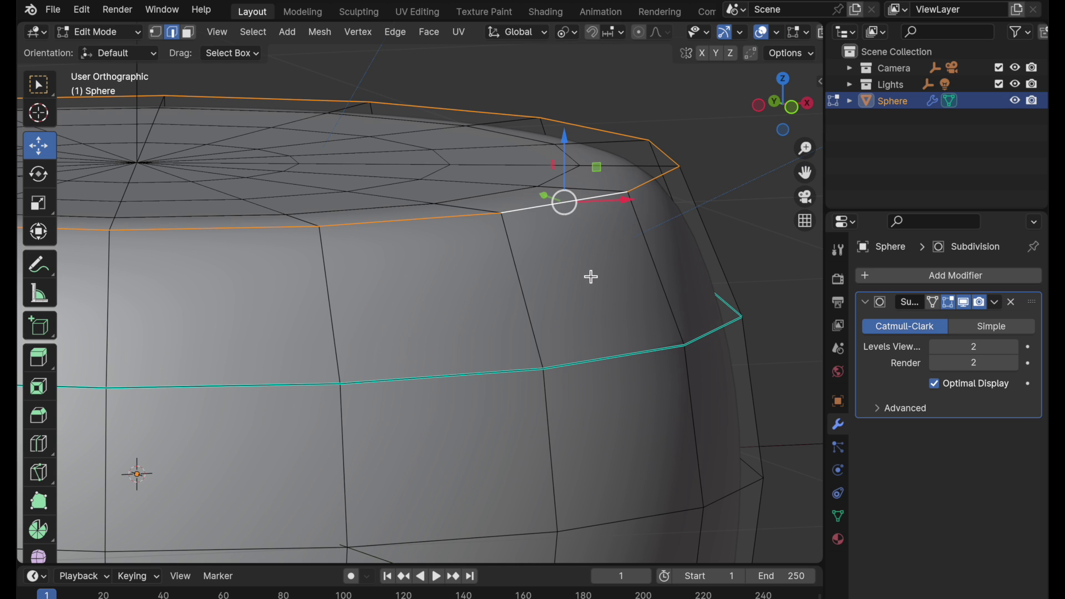
key(n)
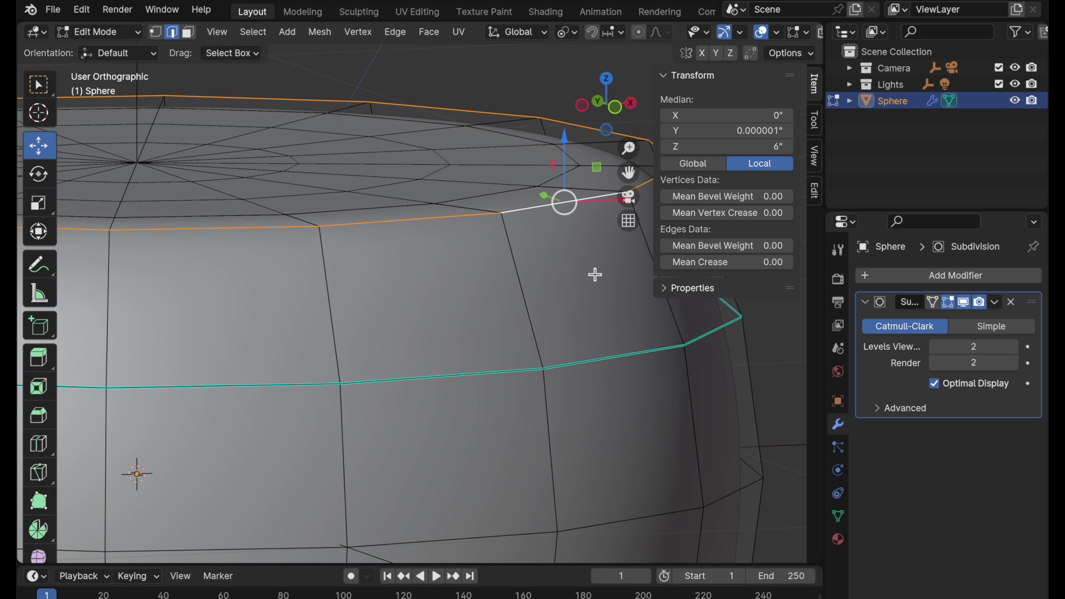
click(699, 263)
text(1)
key(Return)
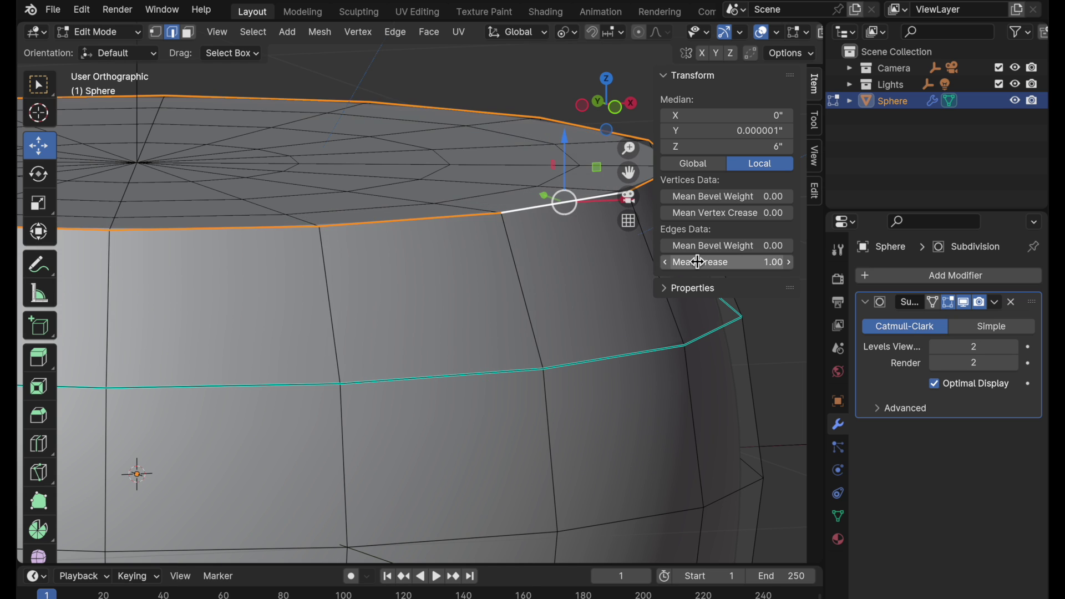
Step: Check a rim edge's crease, then return to Object Mode and view the bowl
click(518, 81)
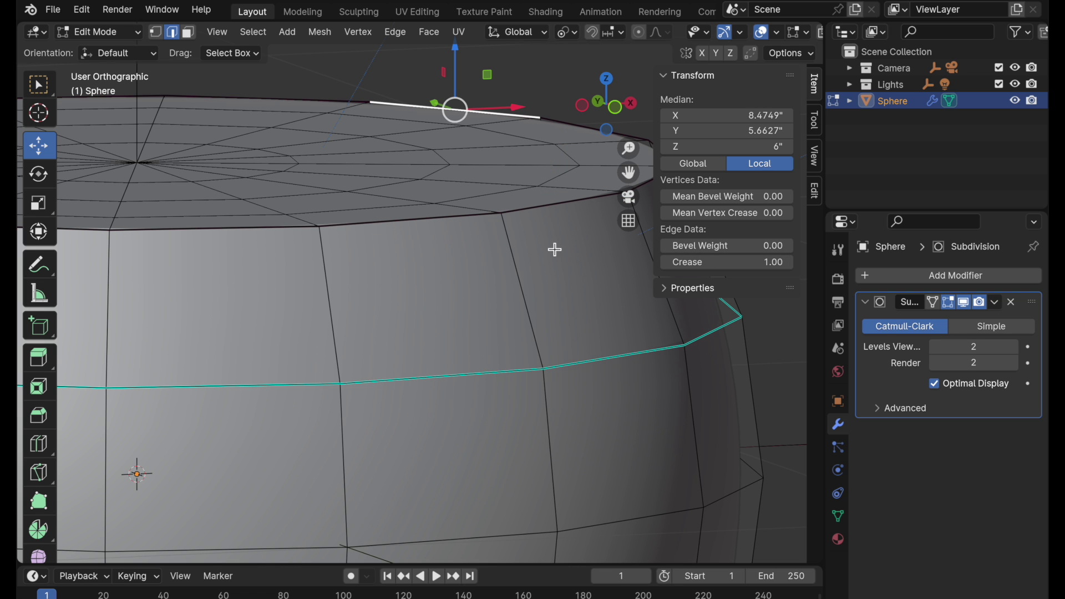
key(n)
key(Tab)
scroll(527, 316, down, 3)
middle_drag(562, 324, 570, 337)
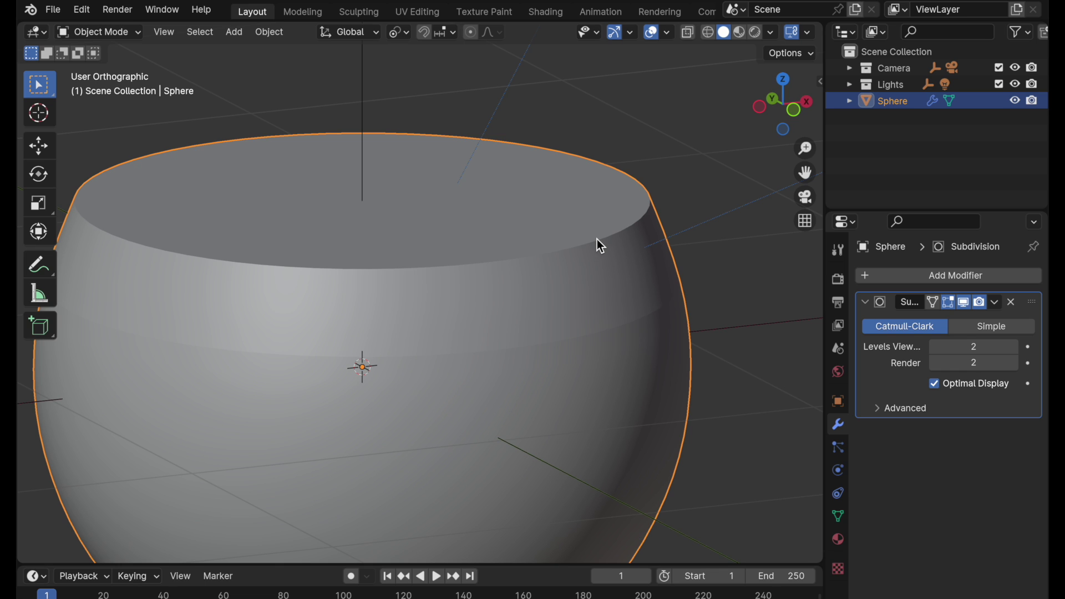
middle_drag(597, 238, 598, 278)
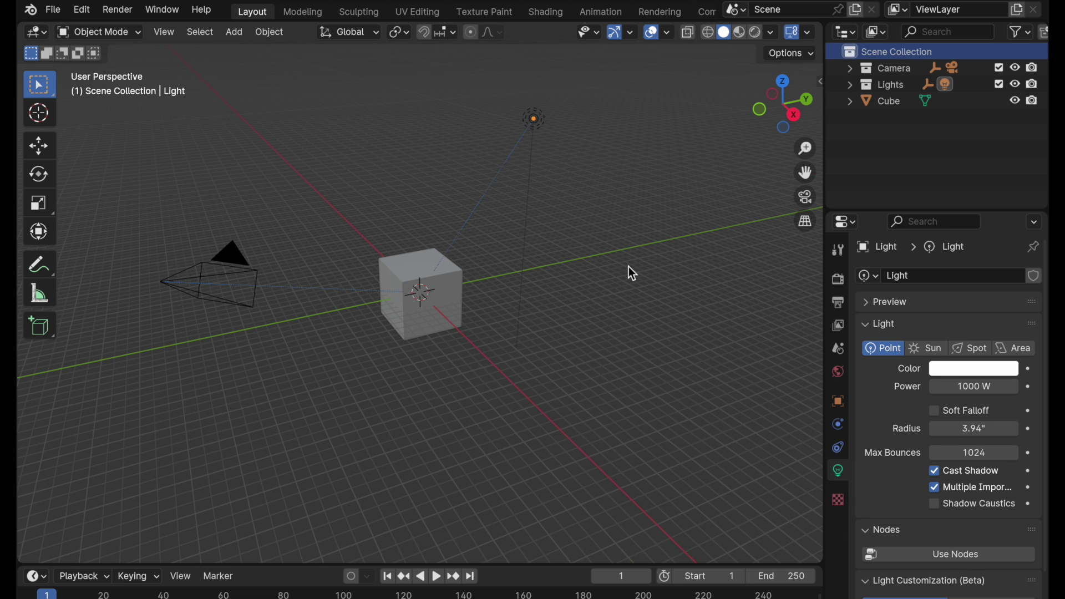
Step: Delete the default cube
click(432, 290)
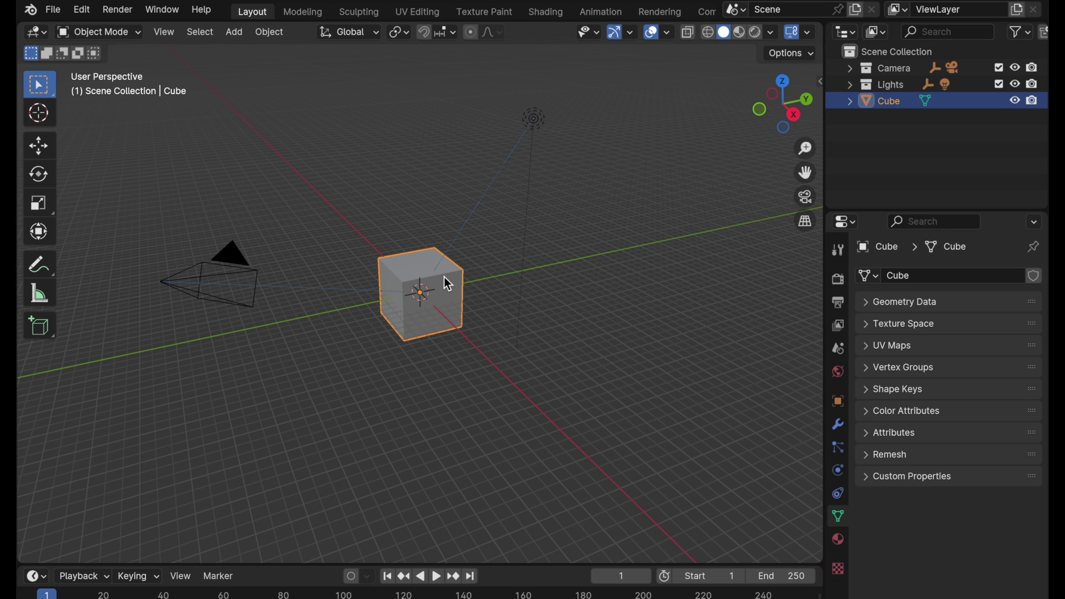
key(x)
click(444, 275)
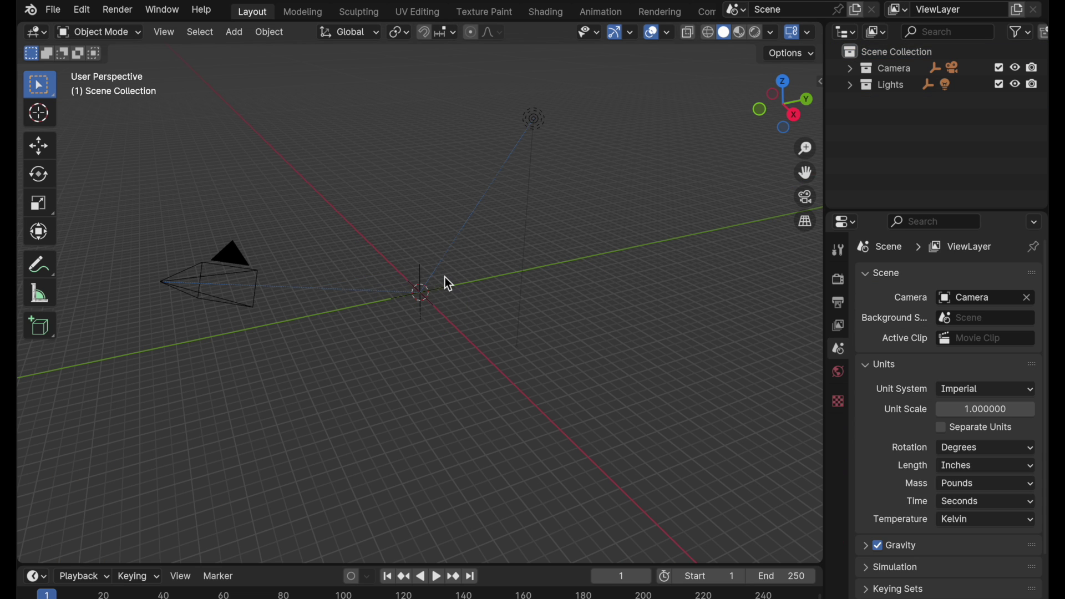
Step: Add a UV sphere at the origin with 16 segments, 12 rings and a 12-inch radius
key(shift+a)
mouse_move(446, 295)
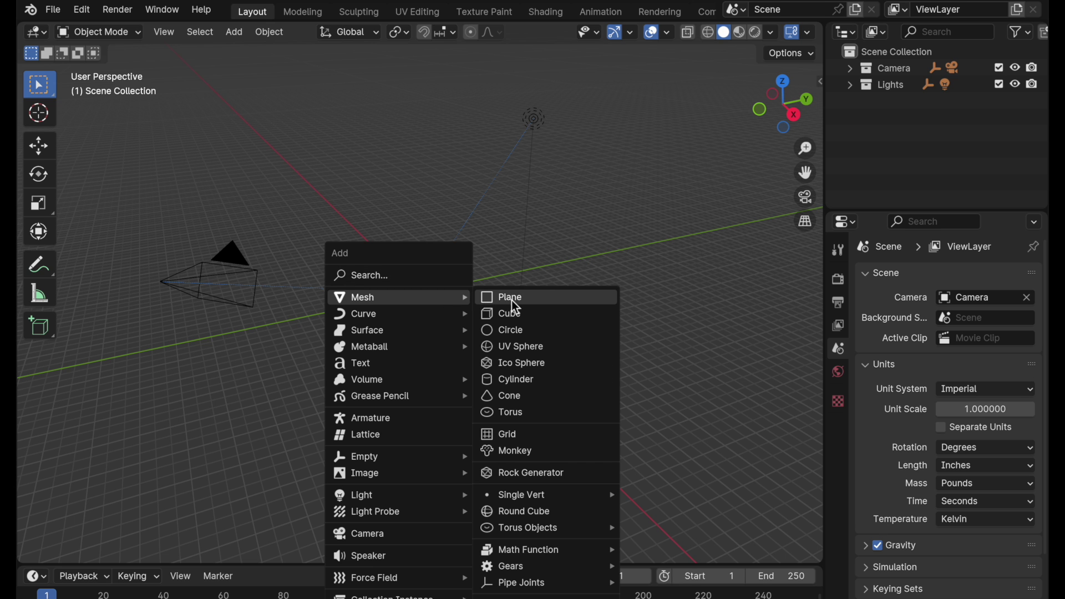
click(518, 345)
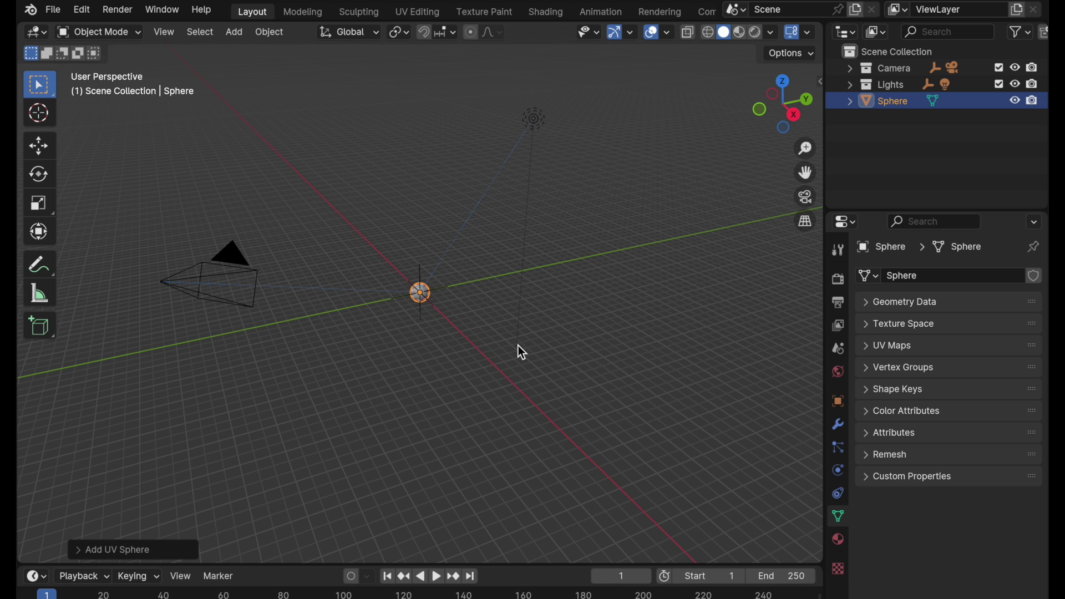
key(KP_Decimal)
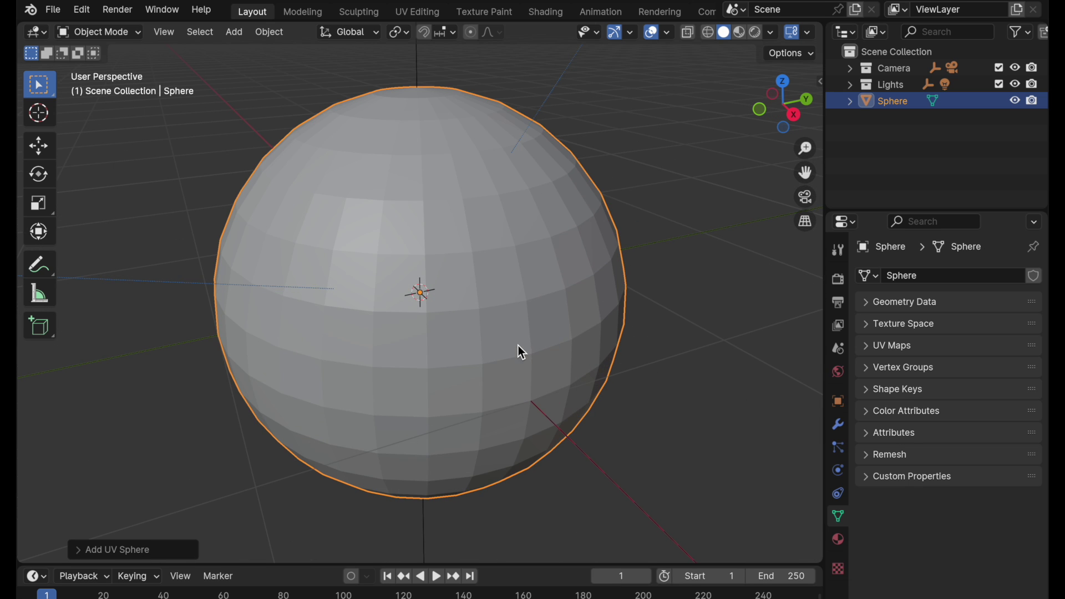
click(79, 550)
click(242, 372)
text(16)
key(Tab)
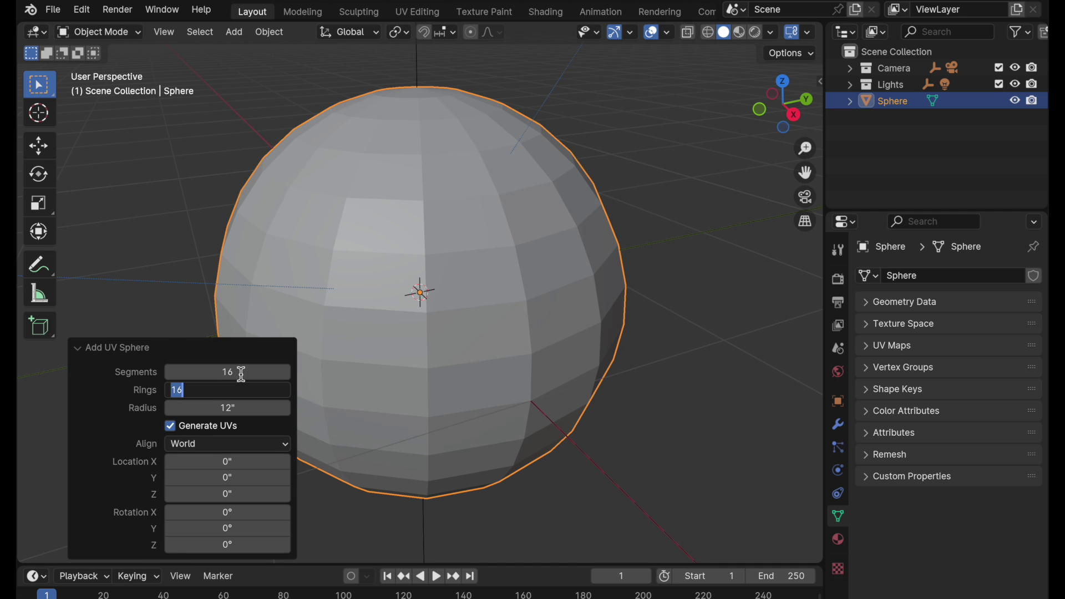
text(12)
key(Tab)
key(Return)
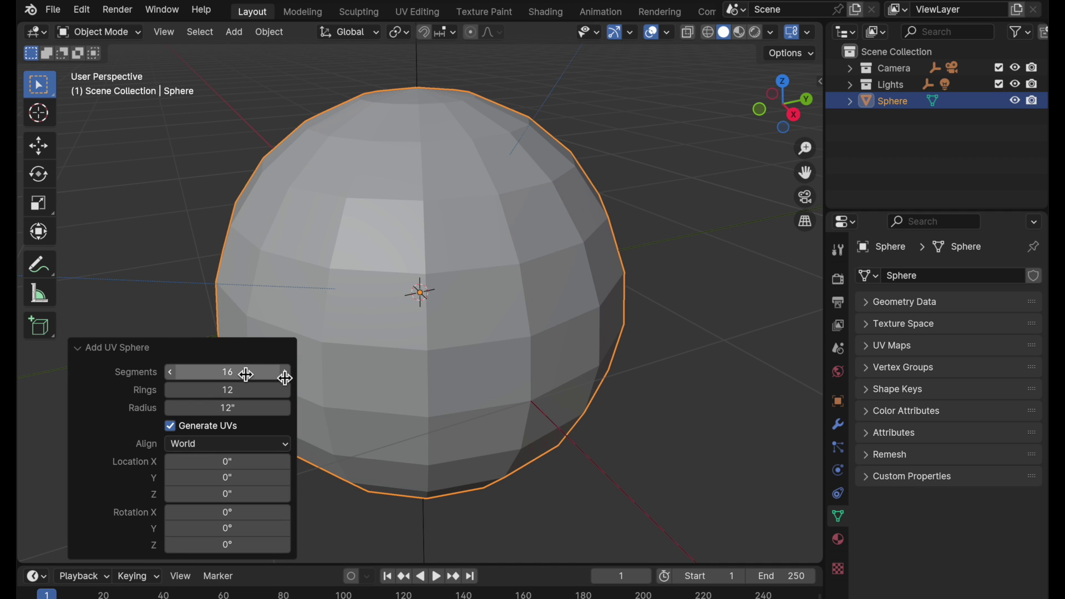
Step: Reselect the UV sphere and apply Shade Smooth, with Keep Sharp Edges enabled
click(683, 200)
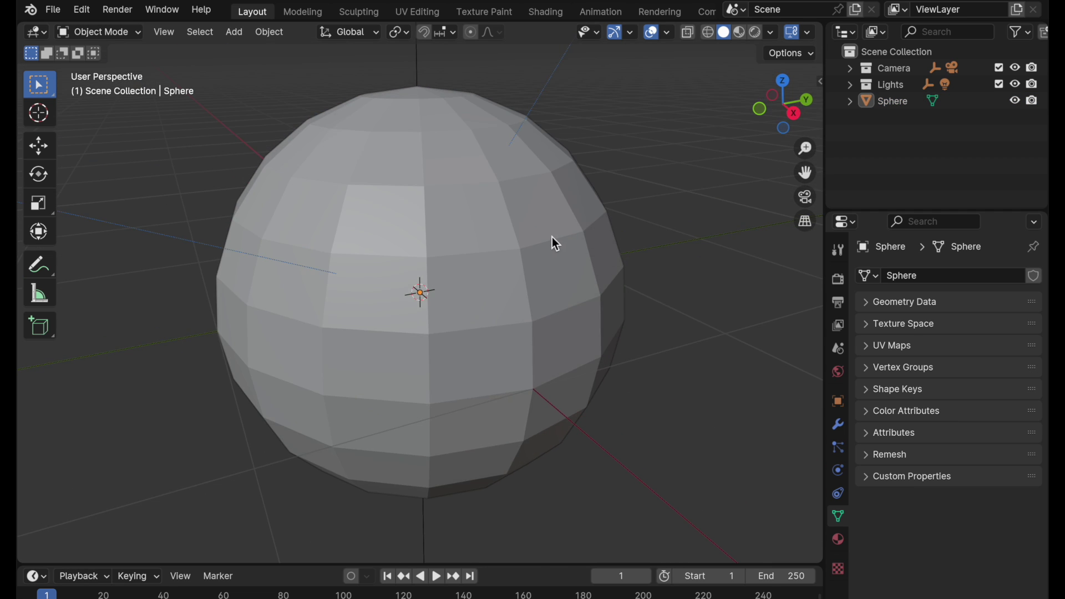
click(554, 240)
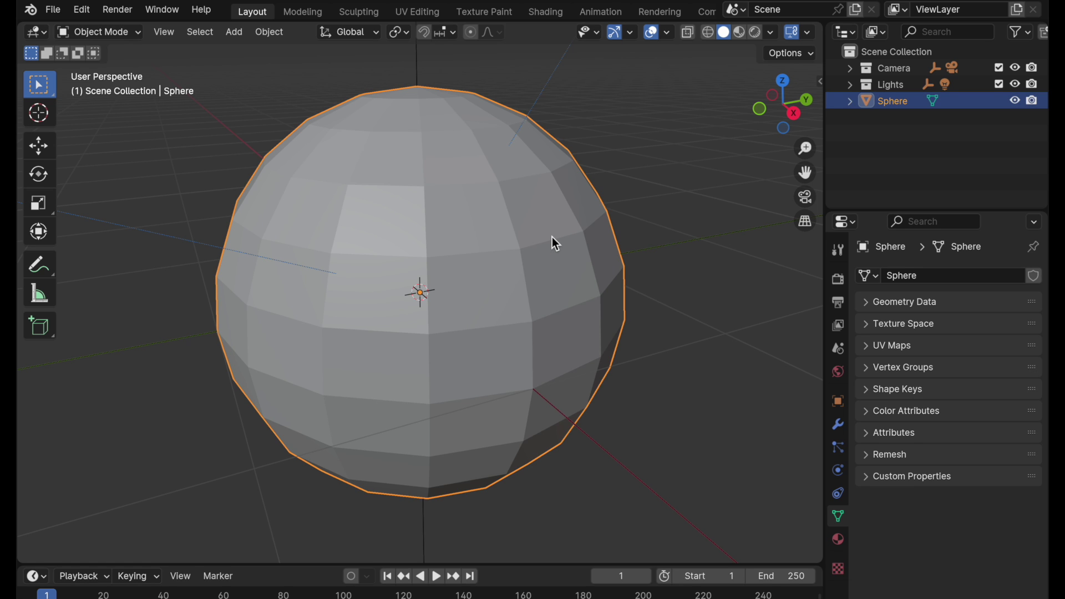
right_click(551, 238)
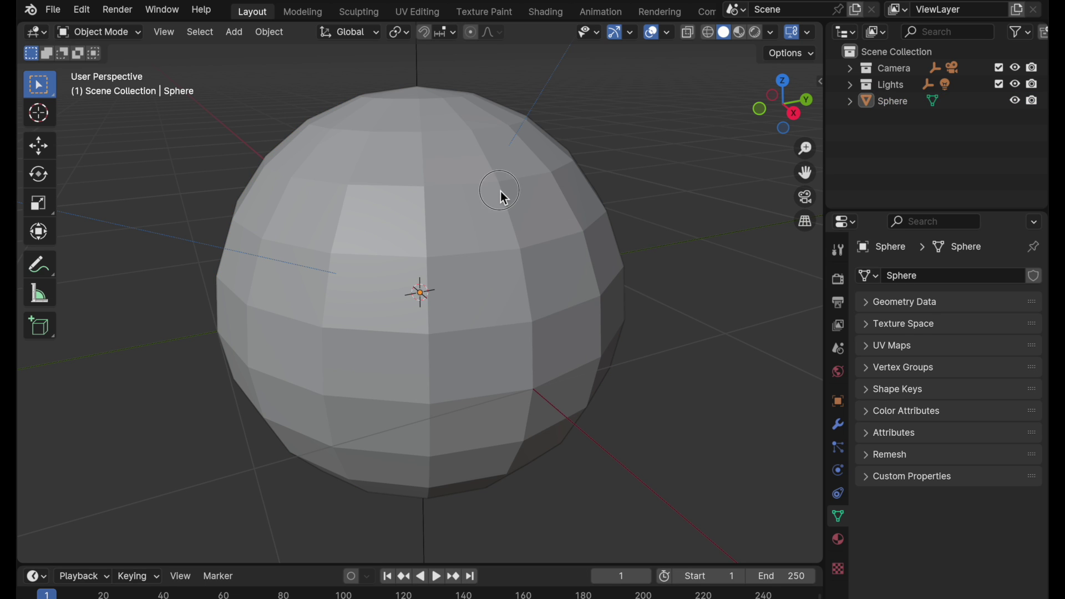
click(500, 190)
right_click(500, 192)
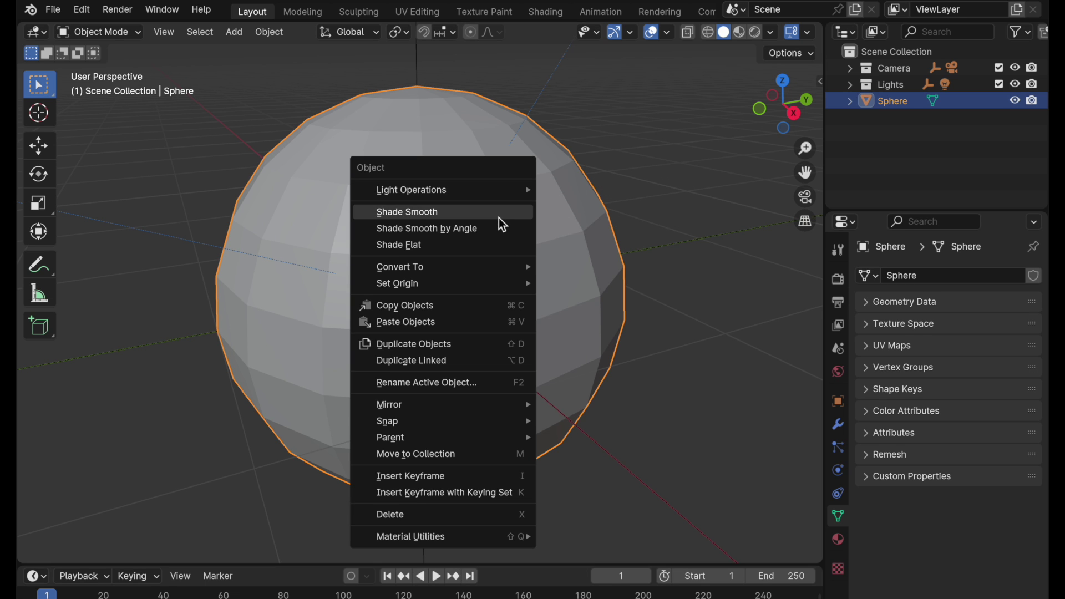
click(497, 216)
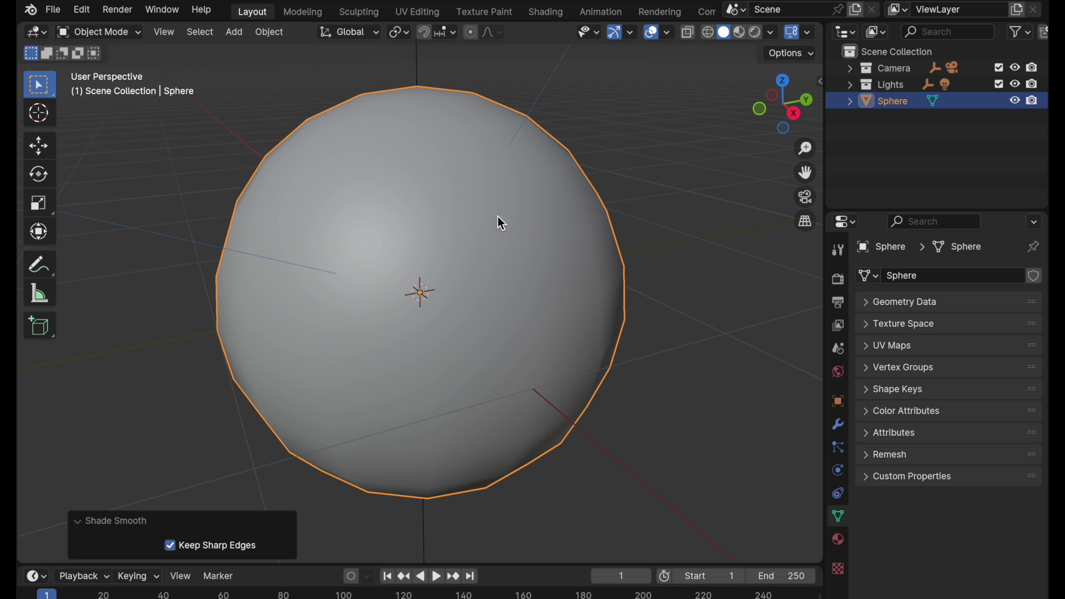
Step: In Edit Mode's Right Orthographic view, select the sphere's top vertex rows, with a rim vertex active
key(Tab)
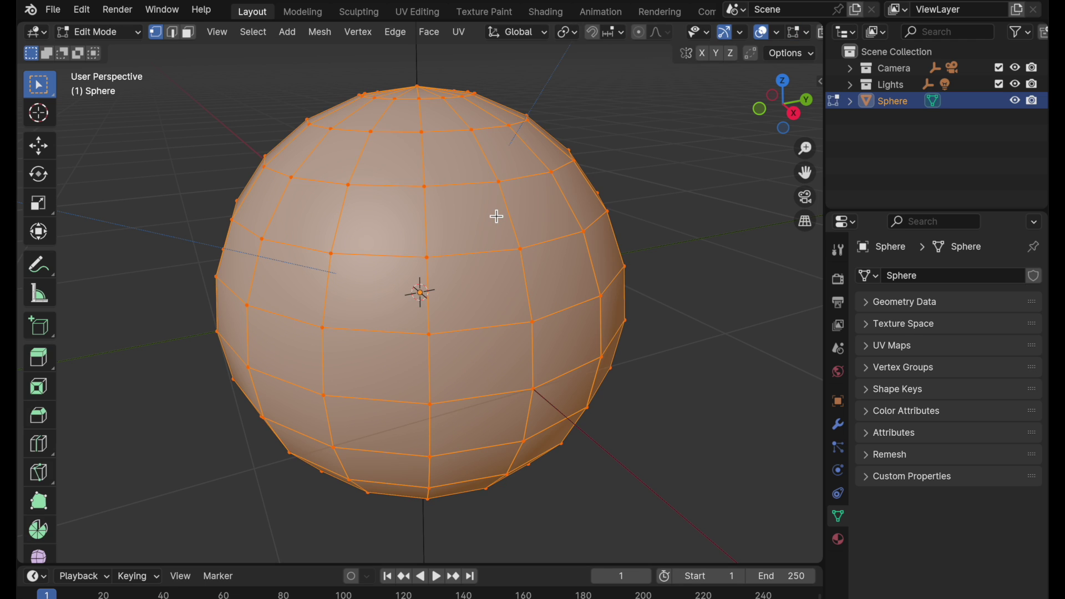
click(794, 112)
click(805, 222)
shift+middle_drag(655, 174, 676, 254)
scroll(533, 247, up, 1)
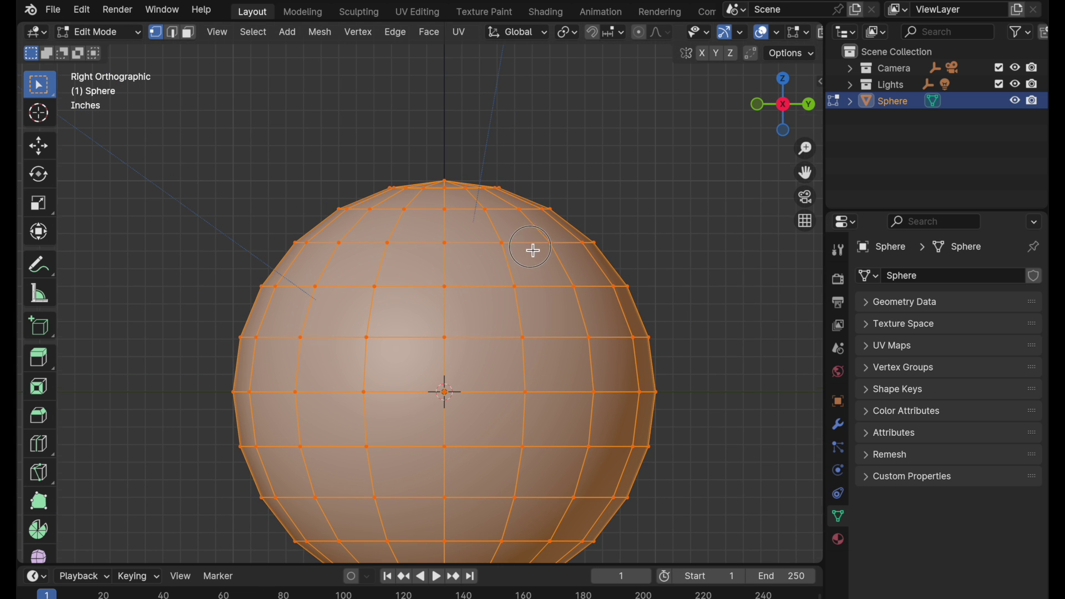
key(alt+a)
drag(176, 129, 749, 323)
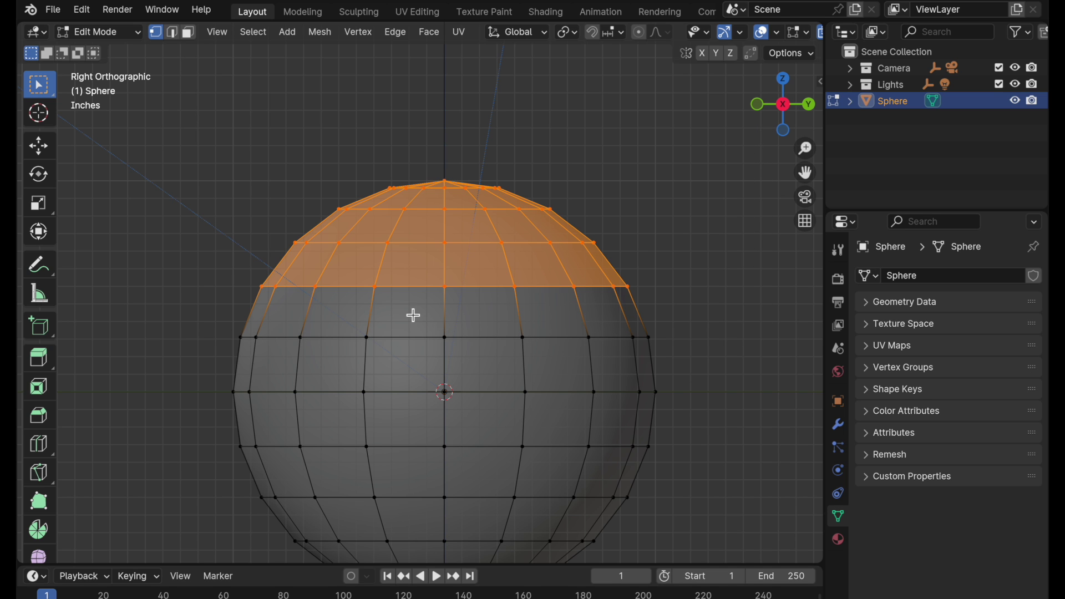
key(alt+z)
shift+click(374, 287)
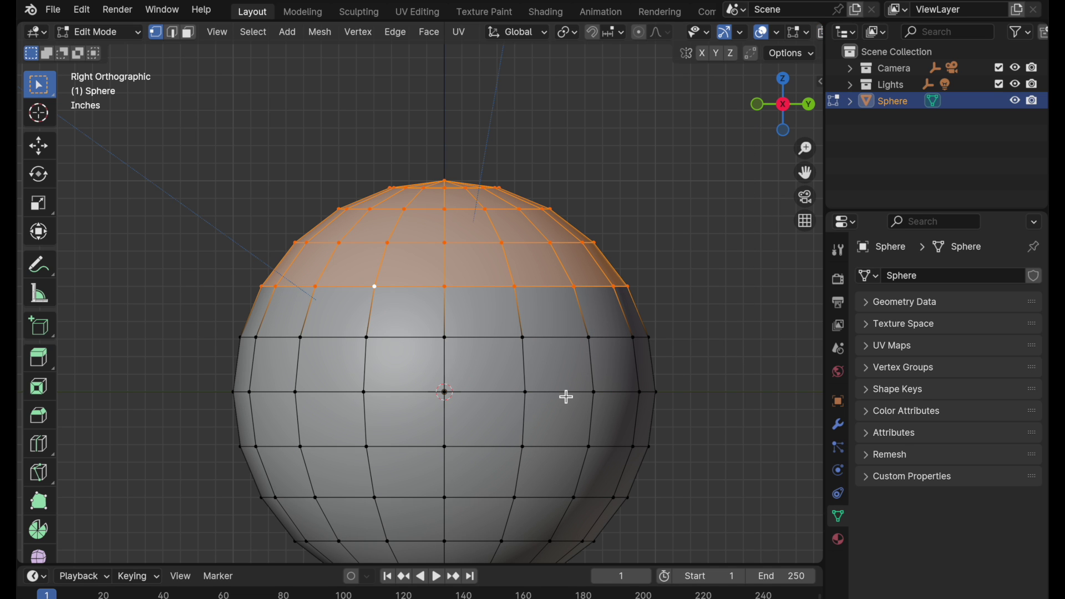
Step: Scale the selected vertices to 0 on Z around the active element, then return to Object Mode
key(period)
click(465, 338)
click(39, 203)
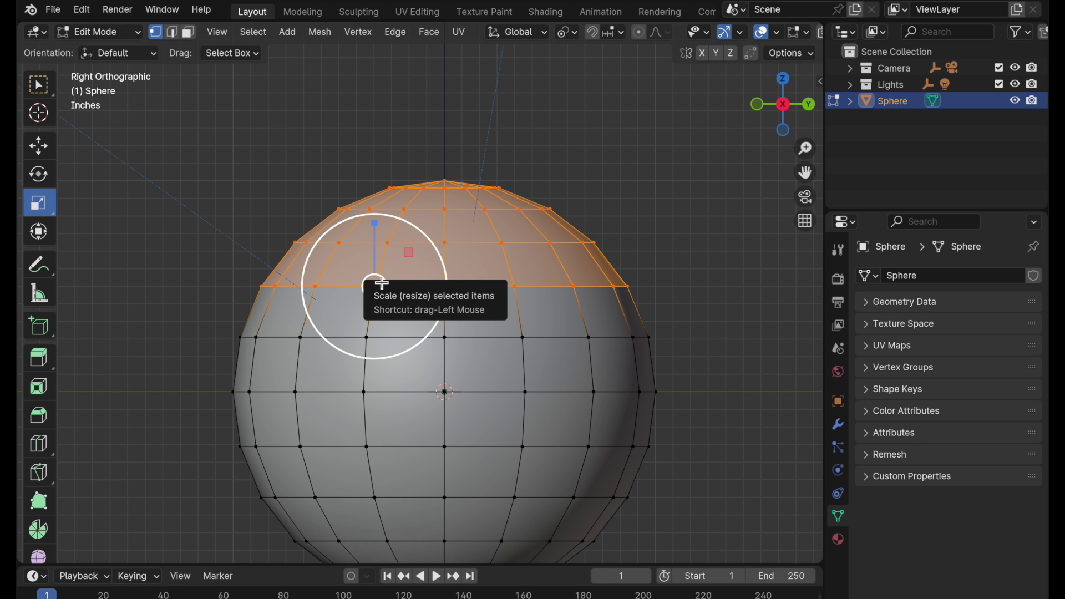
drag(375, 227, 376, 249)
key(0)
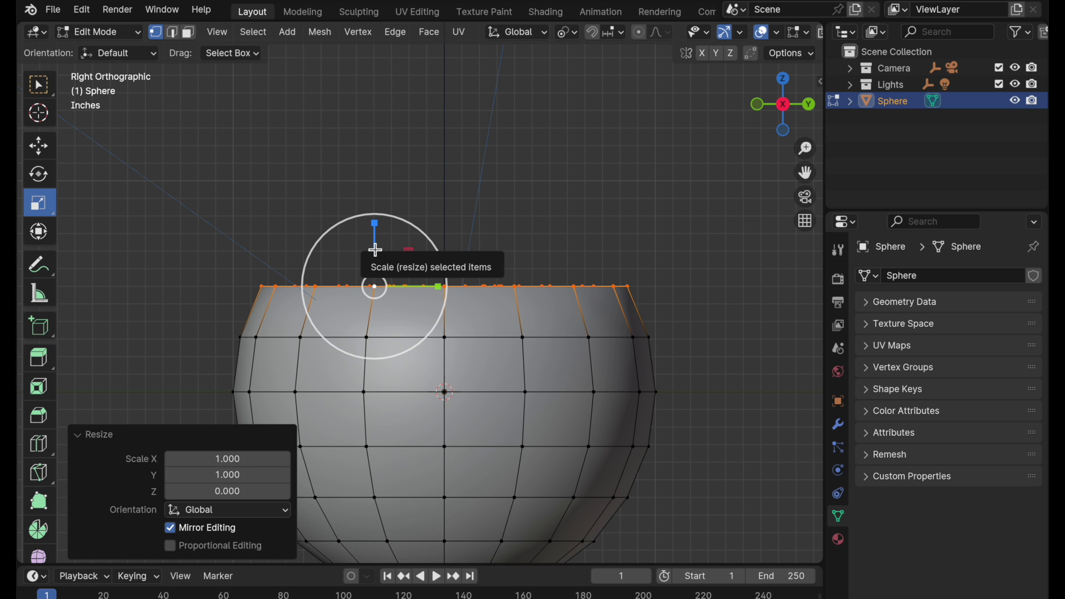
middle_drag(571, 269, 559, 286)
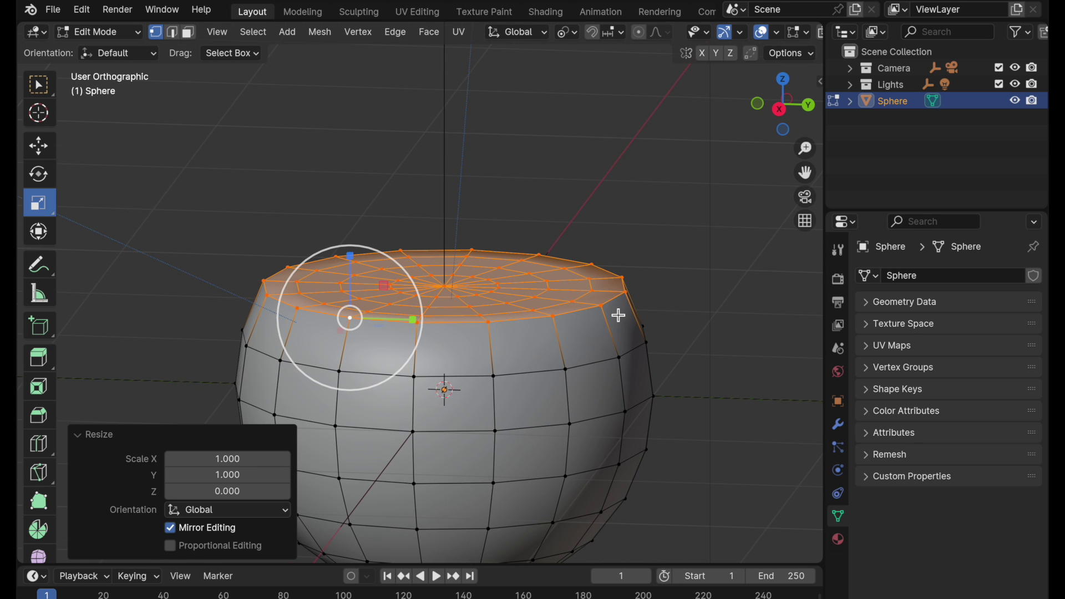
key(Tab)
Step: Apply Shade Smooth by Angle to the flattened sphere
right_click(616, 311)
click(634, 344)
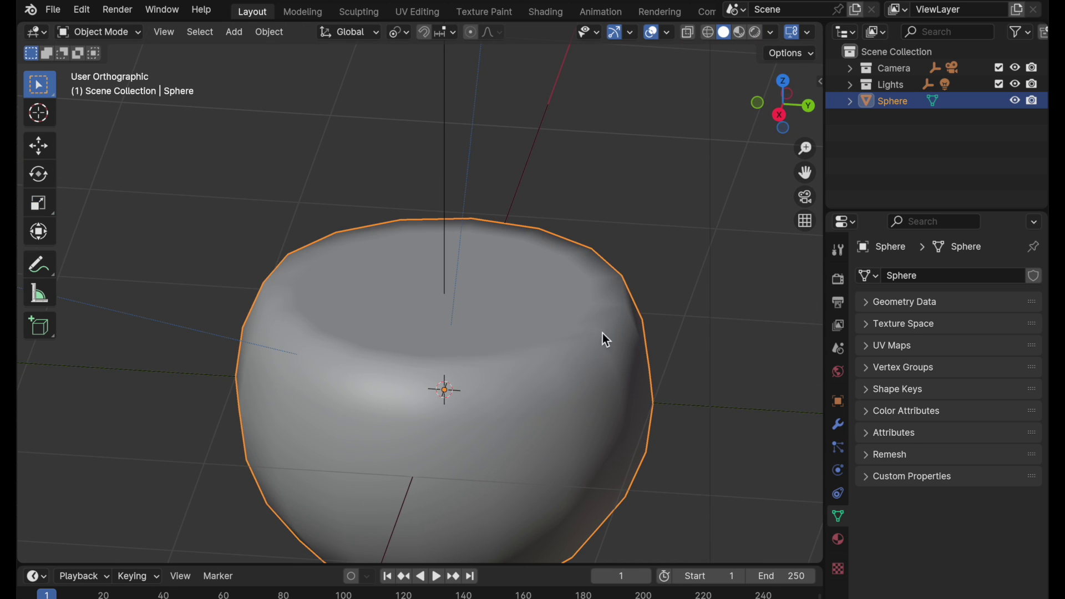
right_click(538, 358)
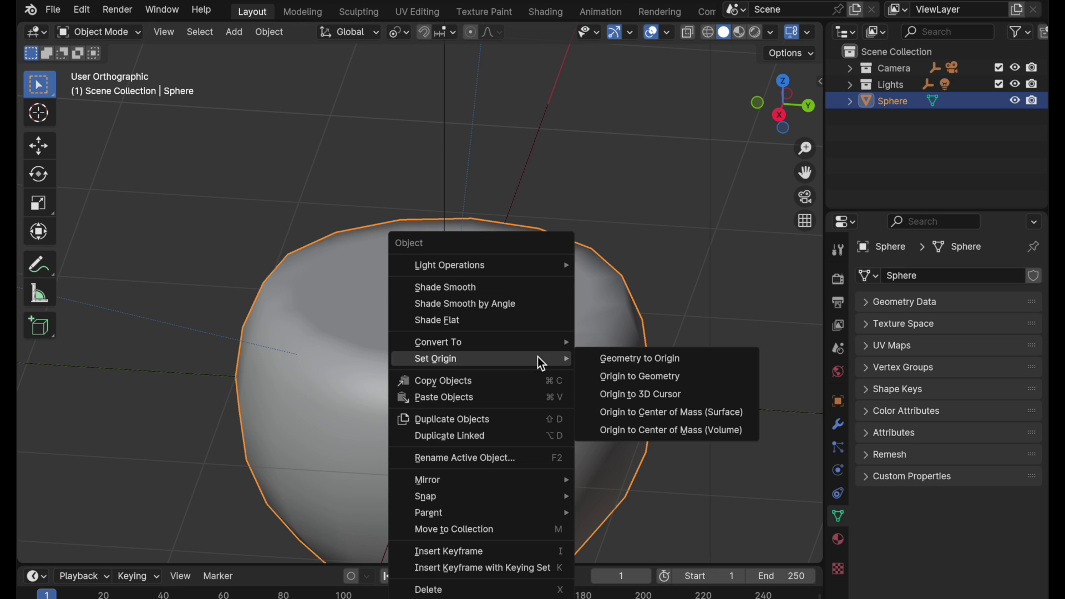
click(531, 306)
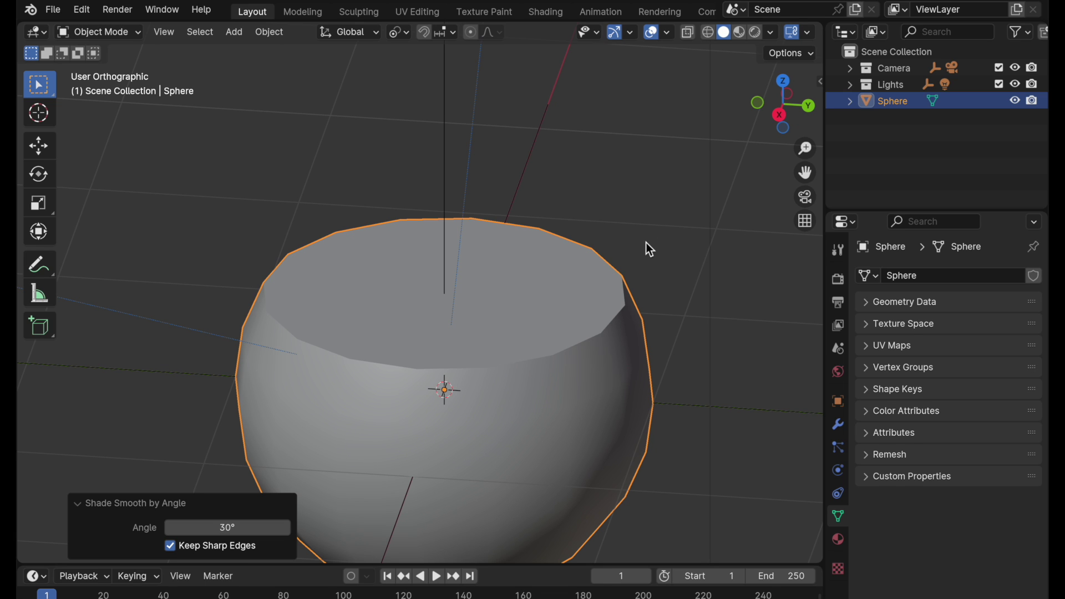
Step: Mark the bowl's top rim edge loop as a seam and return to Object Mode
key(Tab)
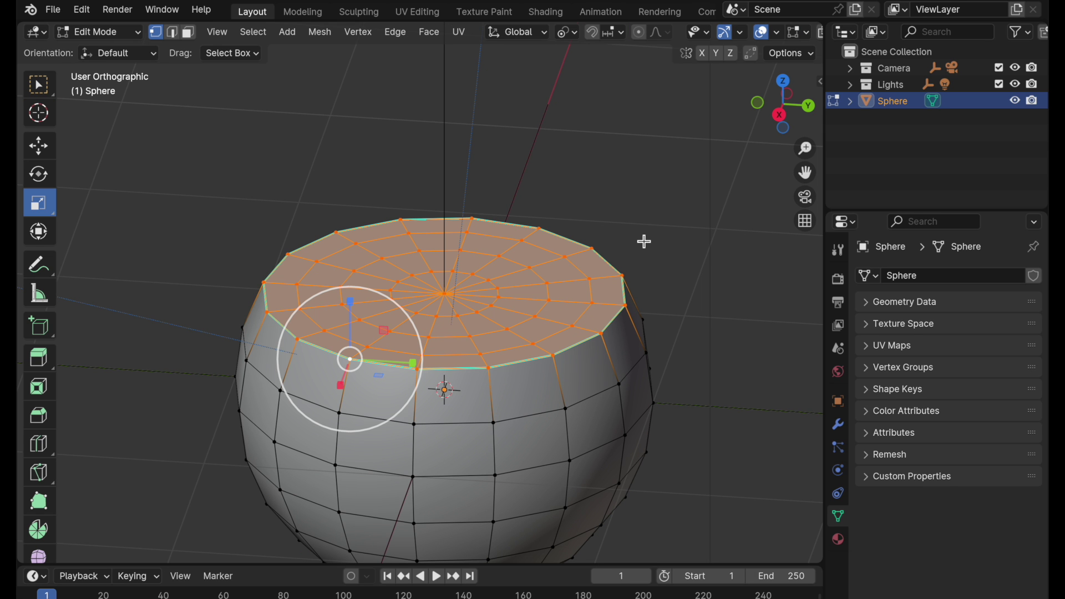
click(643, 241)
scroll(587, 364, up, 4)
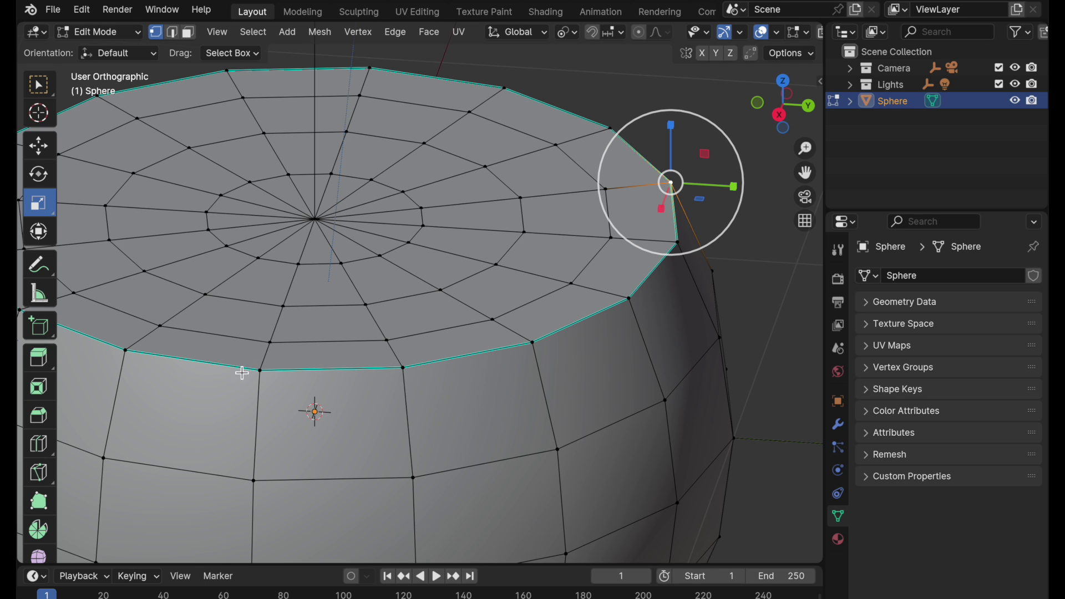
shift+click(168, 34)
alt+click(552, 337)
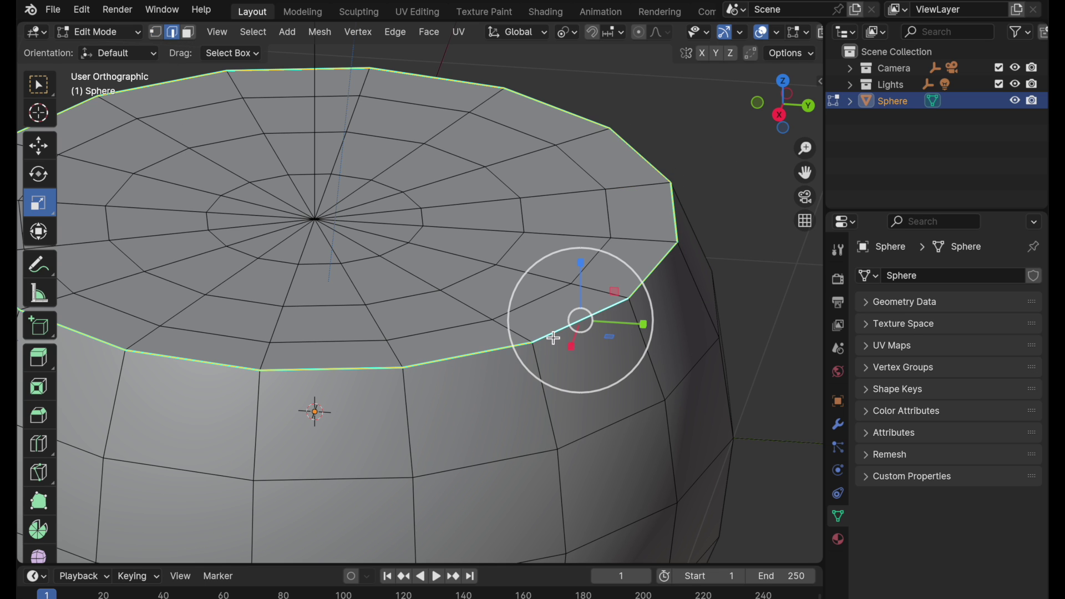
key(ctrl+e)
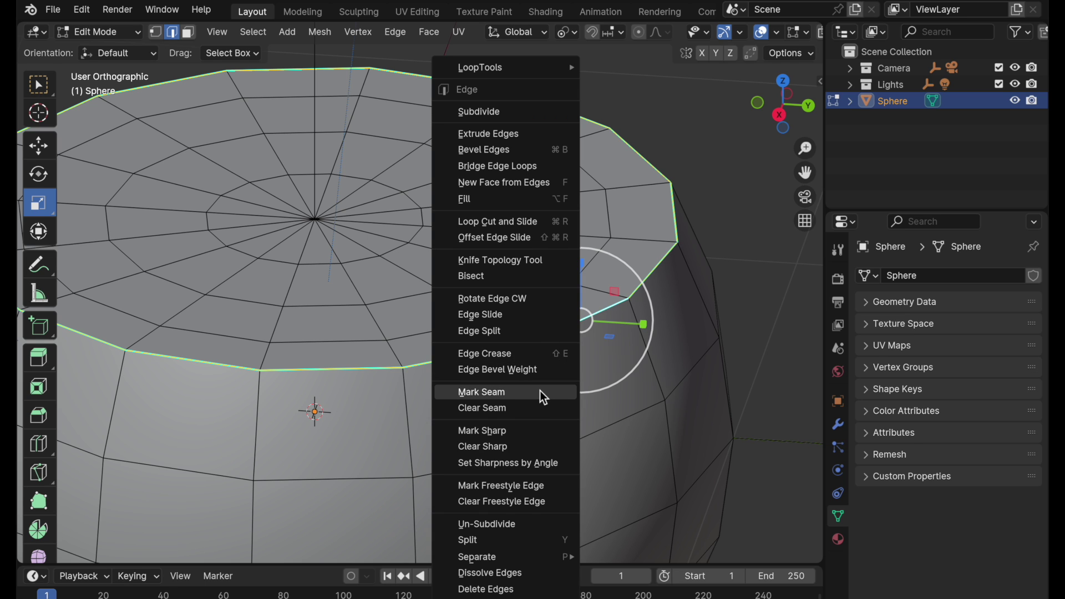
click(542, 396)
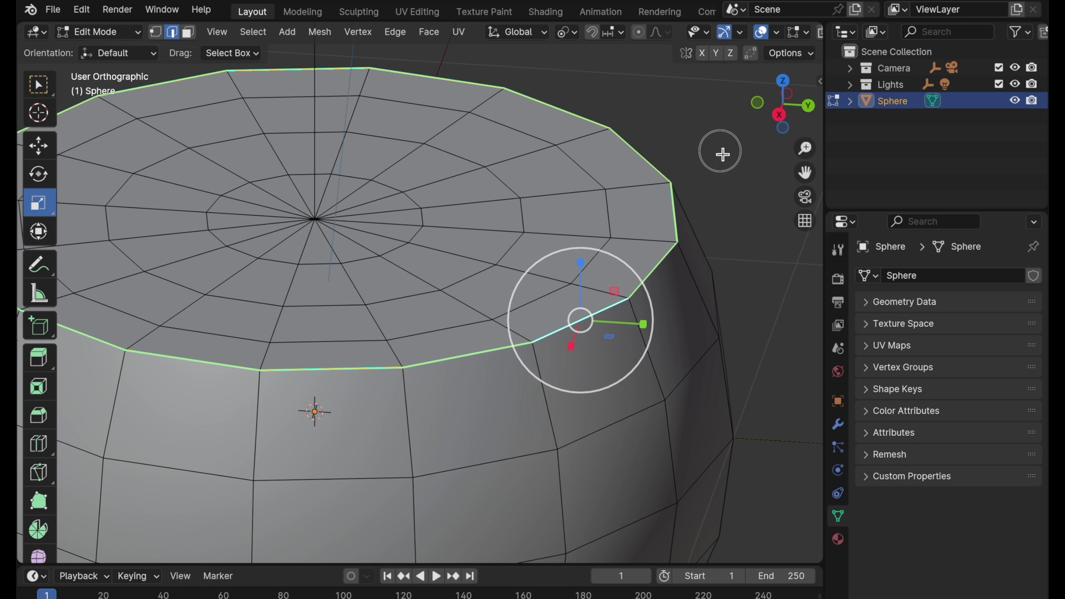
scroll(722, 155, down, 5)
shift+middle_drag(650, 240, 557, 298)
key(Tab)
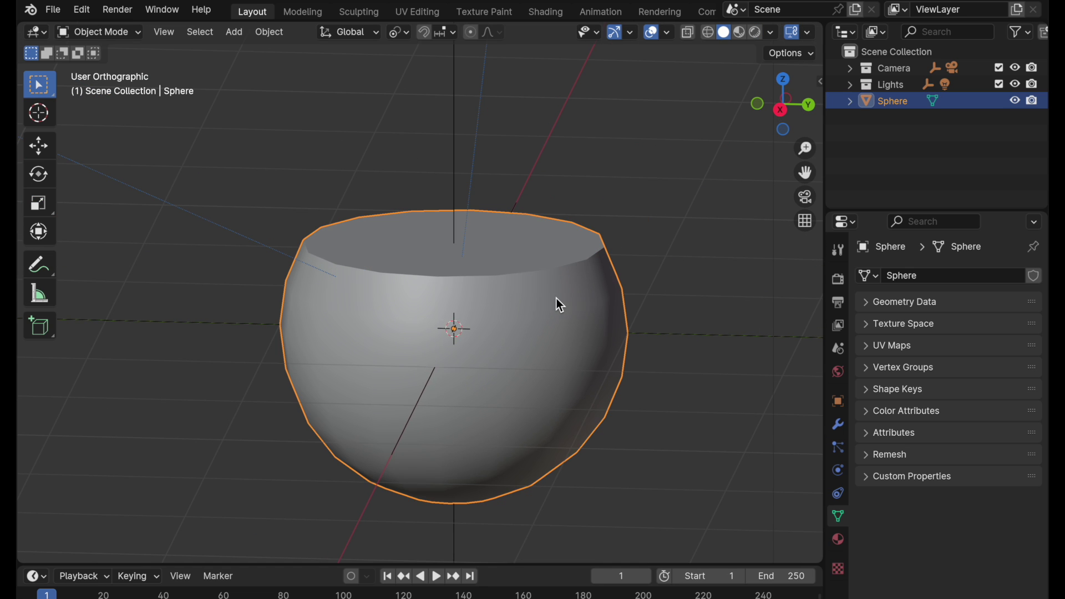
Step: Apply Shade Smooth by Angle to the bowl and mark the loop one row below the rim sharp
right_click(556, 298)
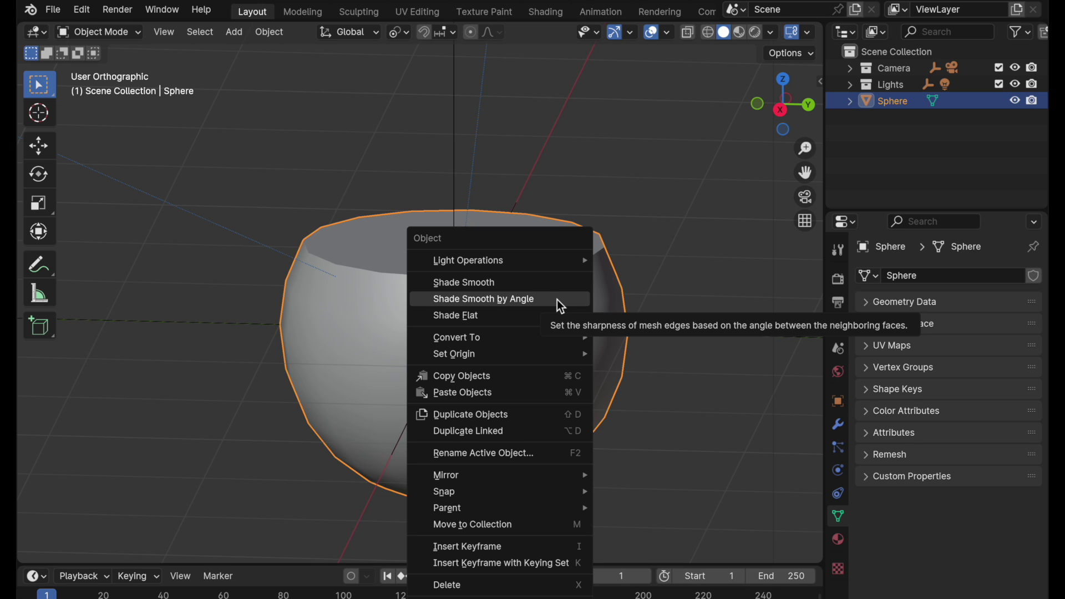
click(557, 299)
key(Tab)
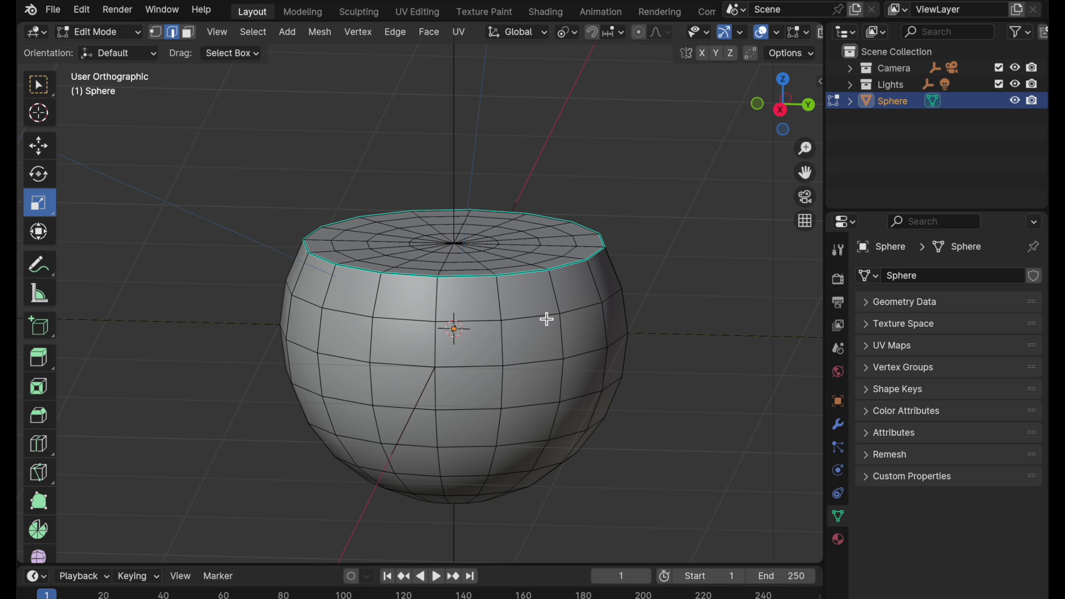
alt+click(547, 319)
right_click(712, 339)
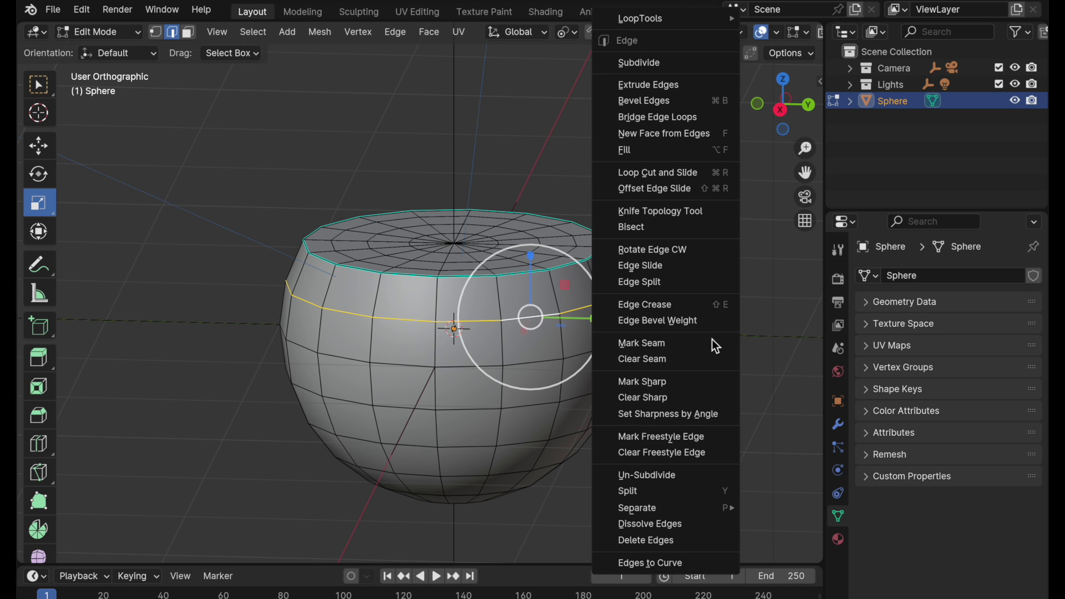
click(700, 382)
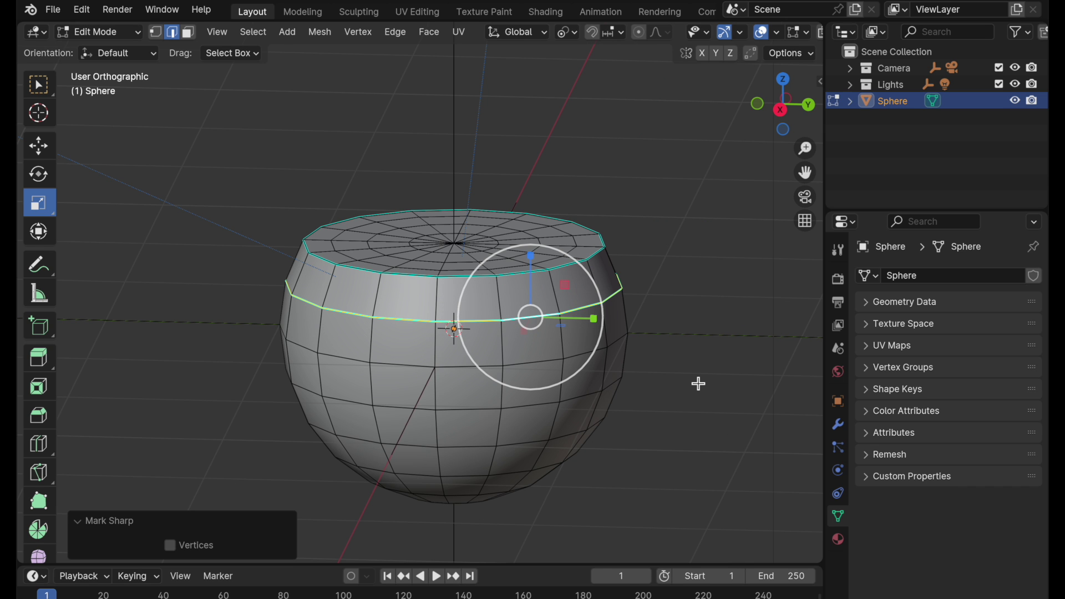
click(621, 280)
scroll(618, 275, up, 4)
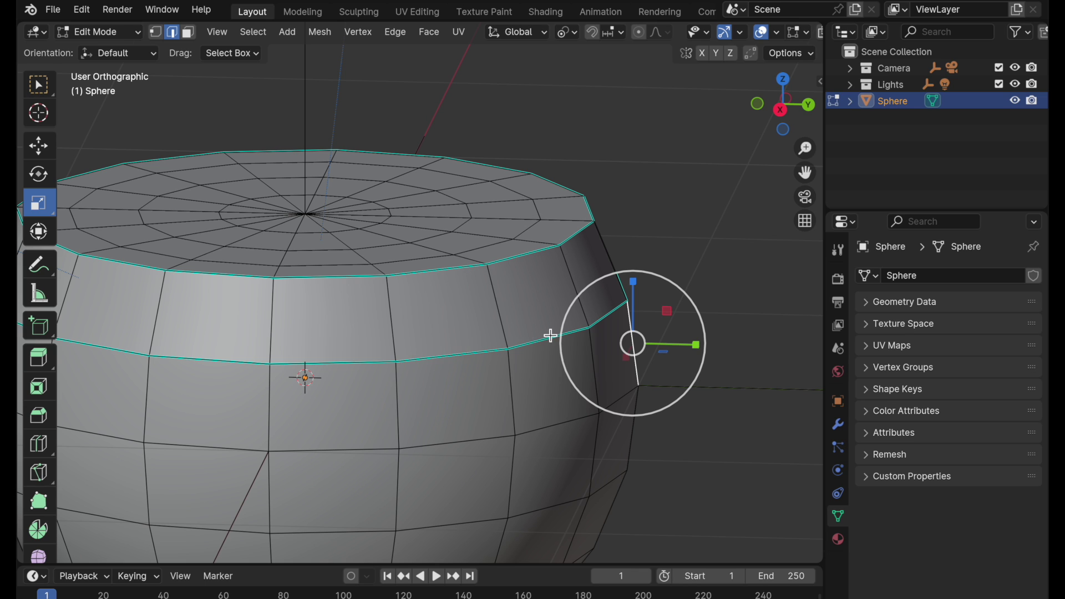
key(Tab)
Step: Shade the bowl Smooth by Angle and add a Normals > Smooth by Angle modifier at 30°
right_click(533, 235)
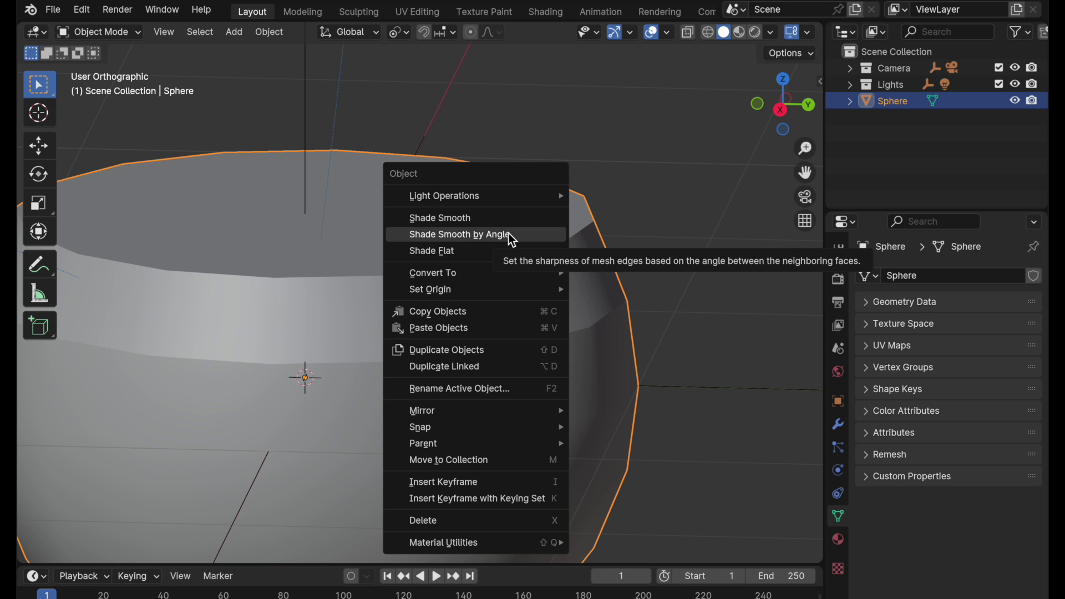
click(510, 234)
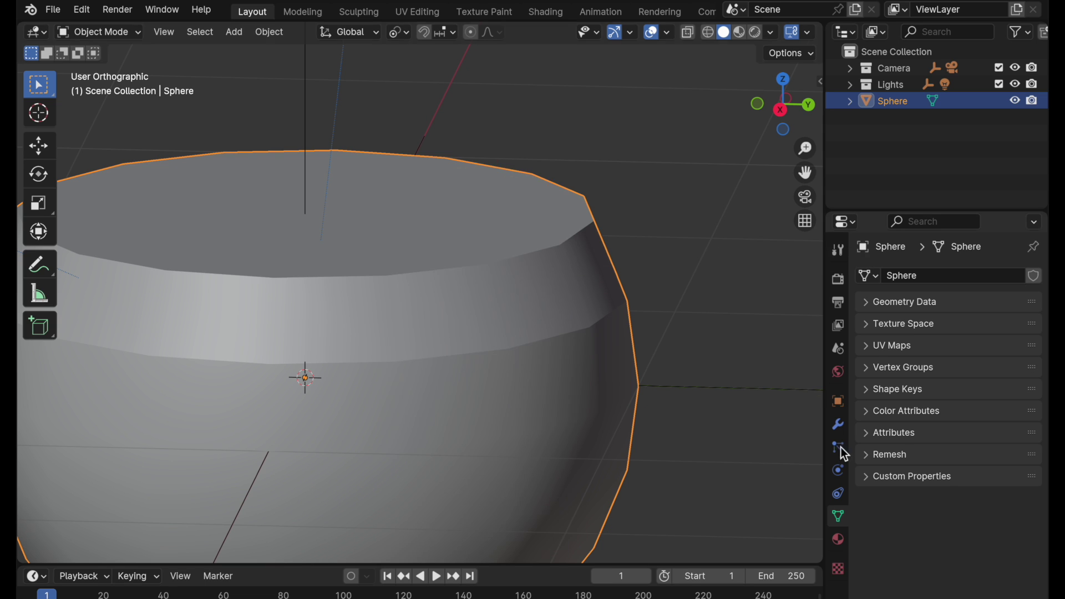
click(838, 424)
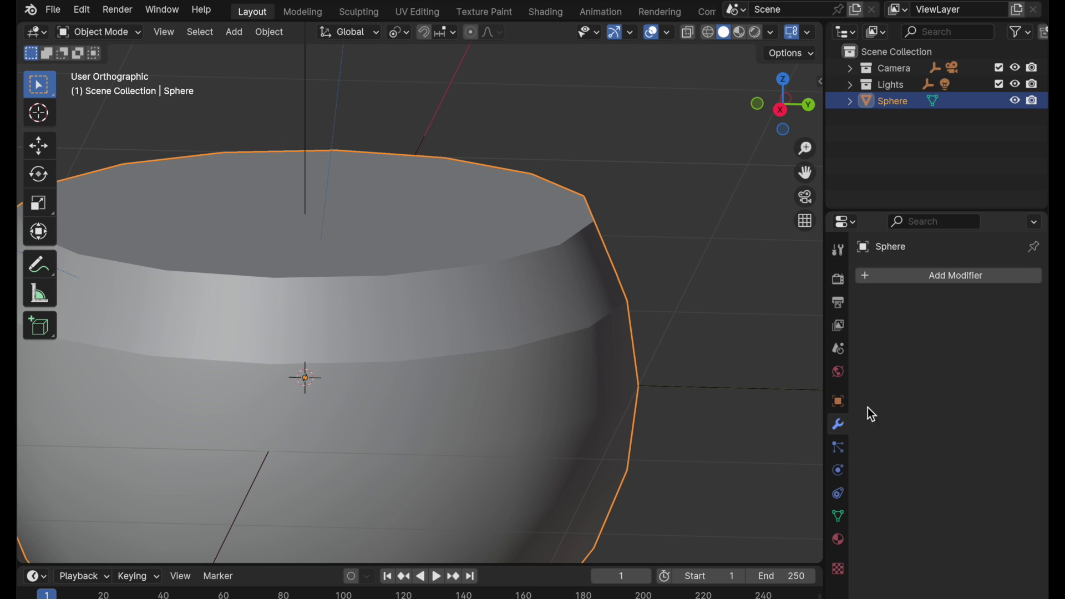
click(954, 275)
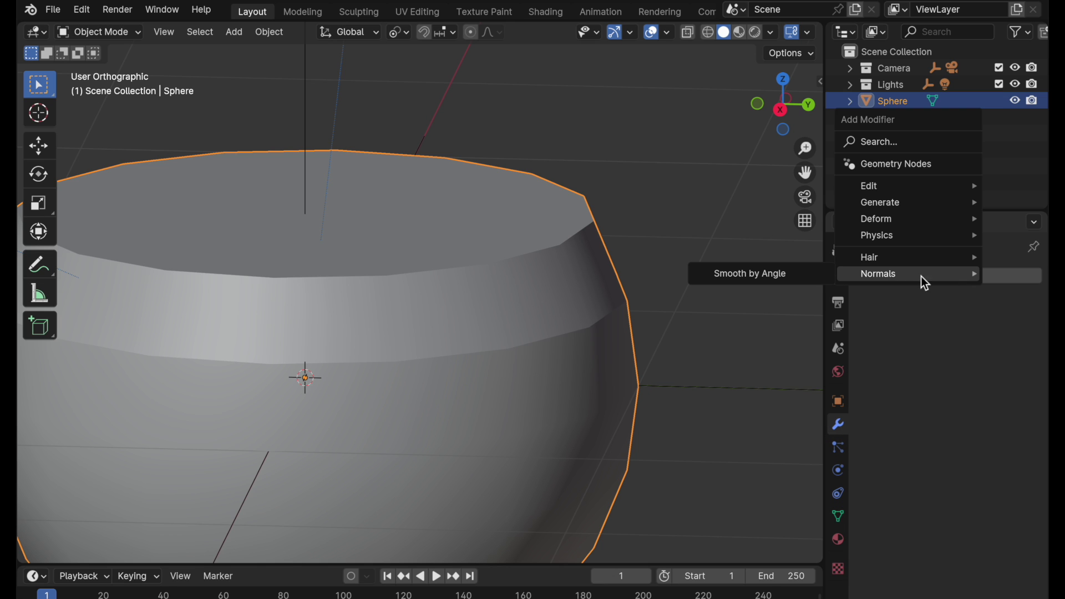
click(768, 281)
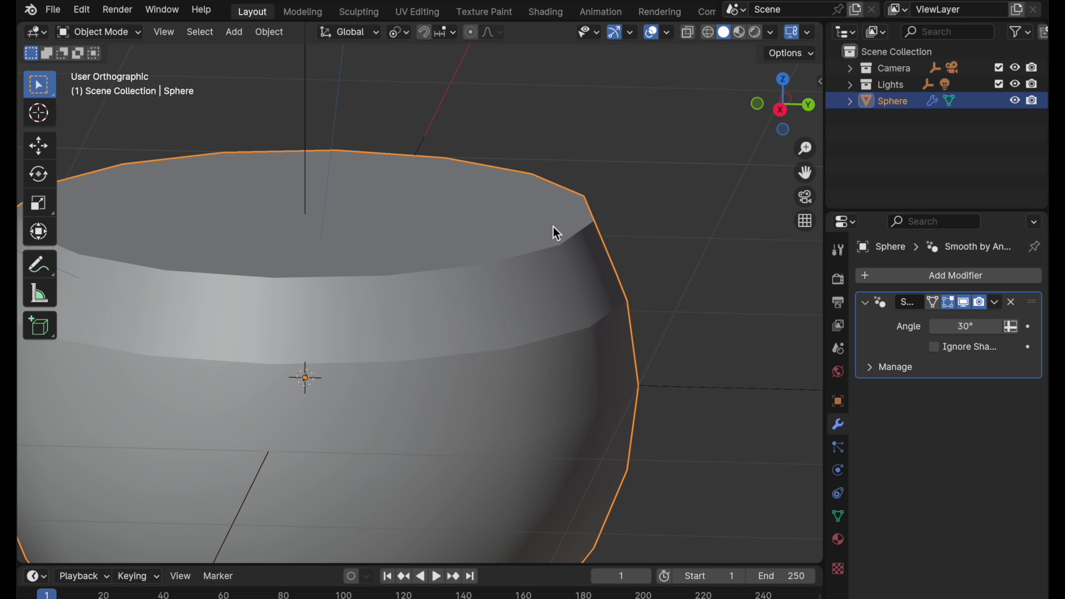
Step: Clear the sharp marking from the top rim loop and the loop below it
key(Tab)
alt+shift+click(526, 257)
alt+shift+click(523, 344)
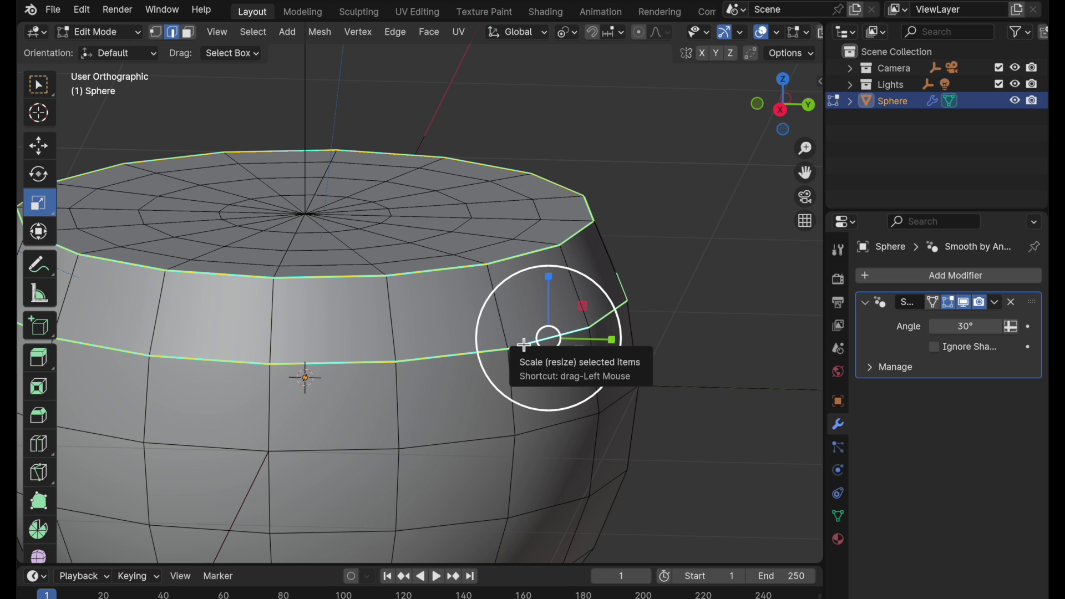
key(ctrl+e)
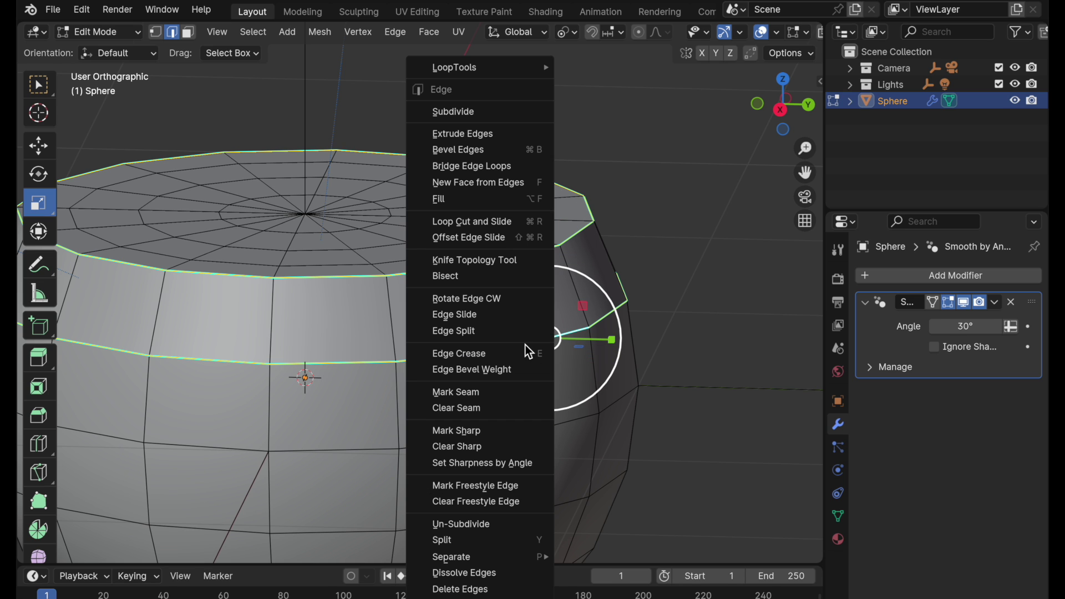
click(491, 444)
key(Tab)
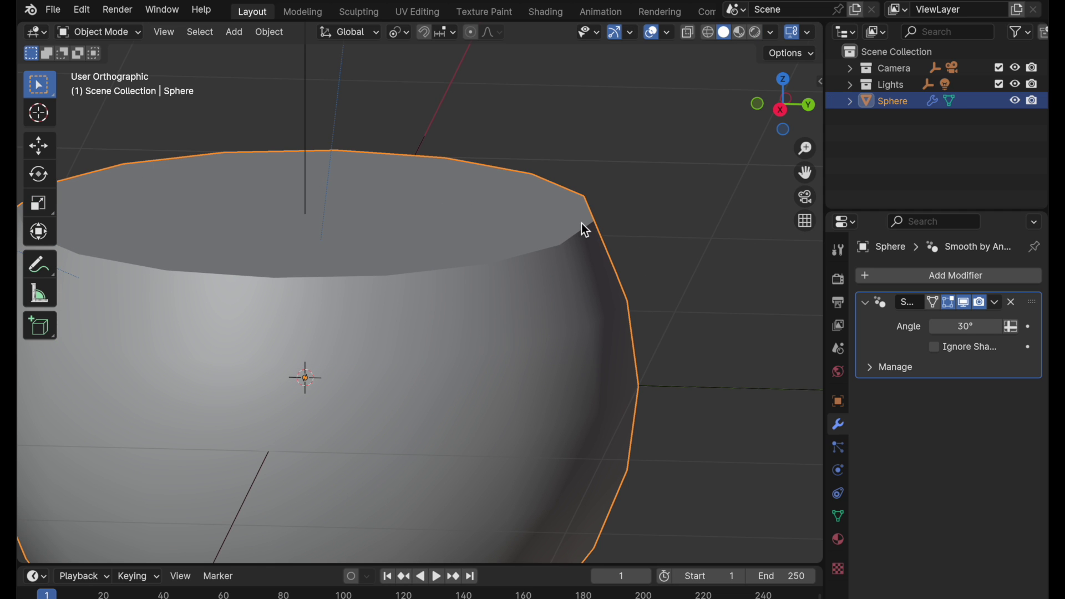
Step: With the modifier hidden in the viewport, shade the bowl smooth, then show the modifier again
click(962, 303)
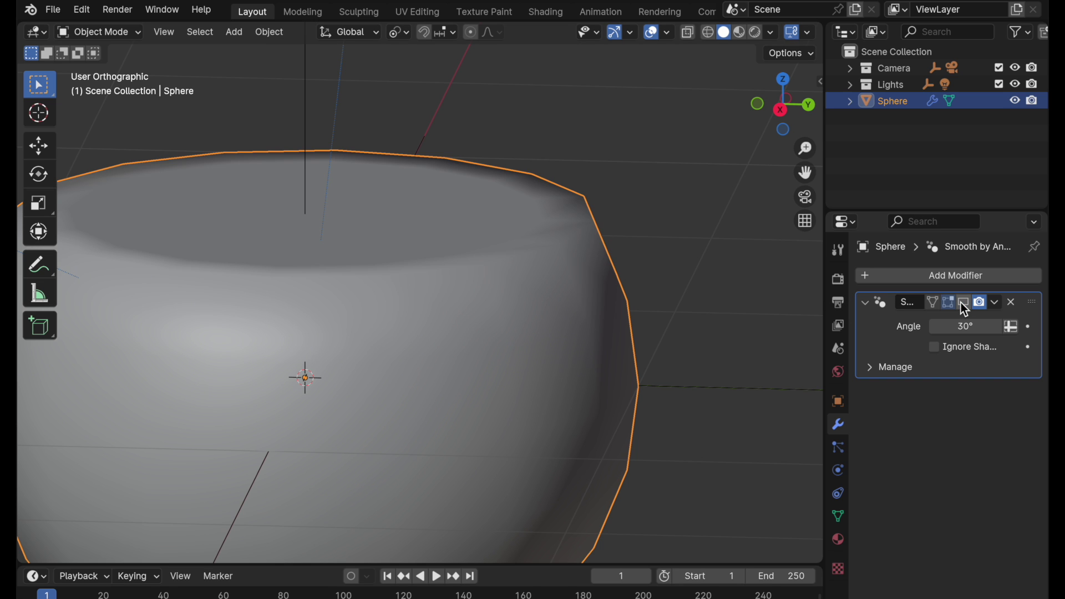
right_click(522, 360)
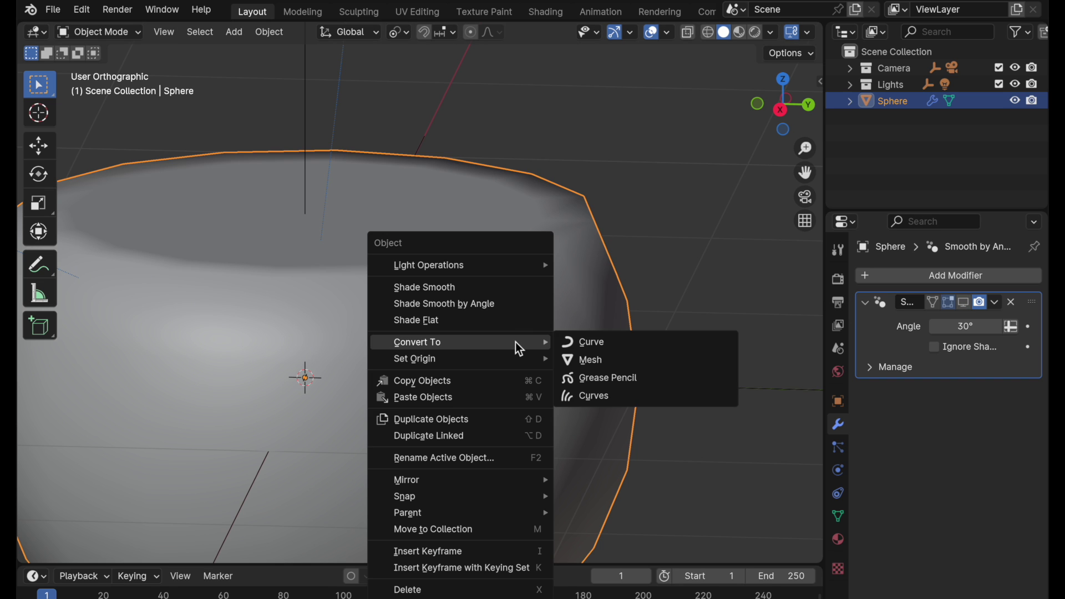
click(506, 287)
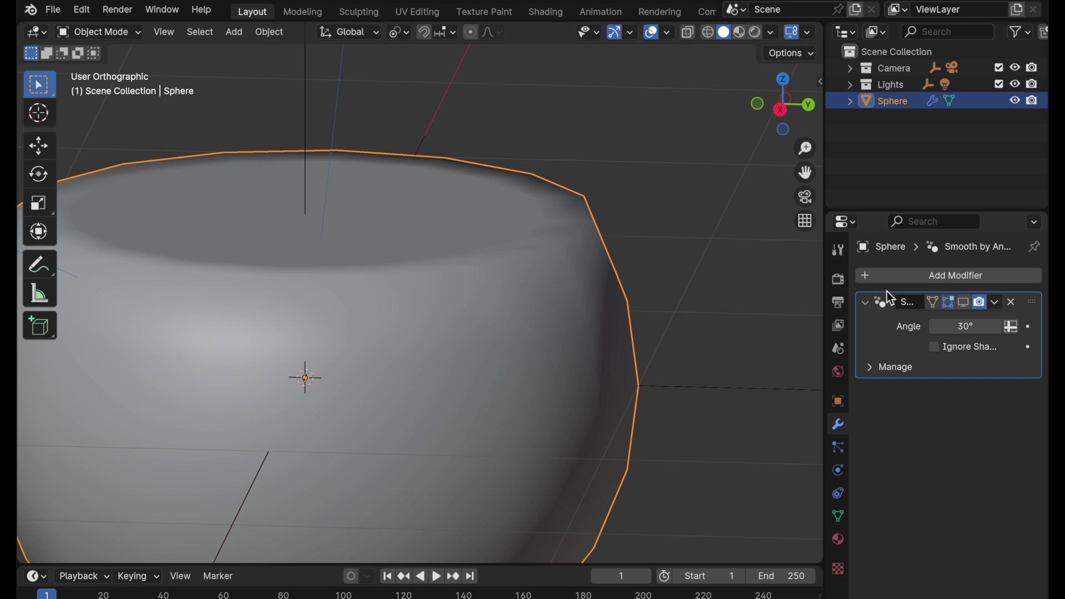
click(964, 304)
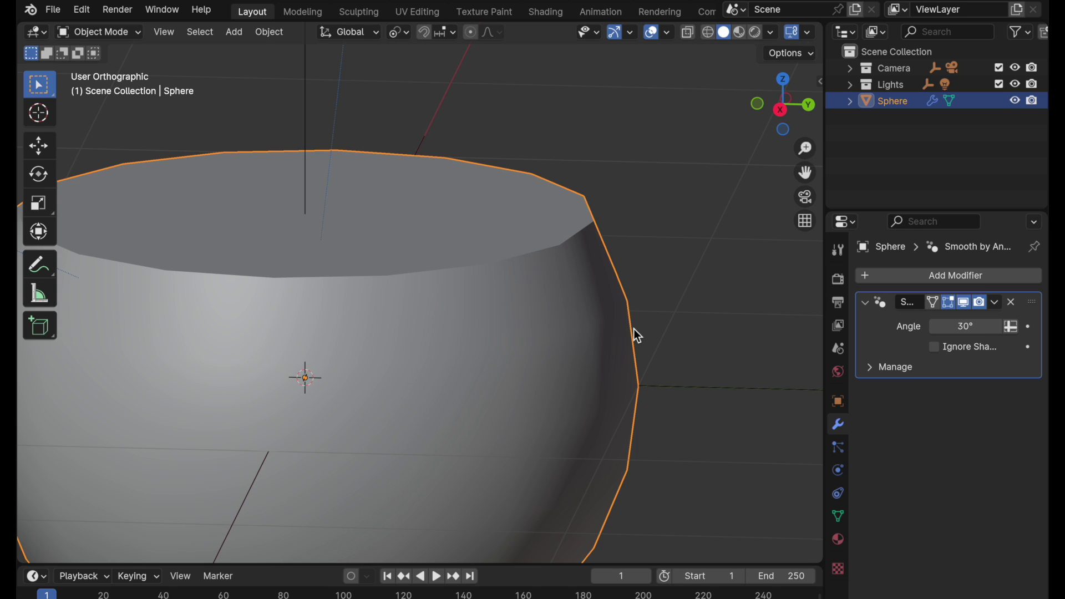
Step: Mark the edge loop one row below the rim as sharp again
key(Tab)
alt+click(530, 346)
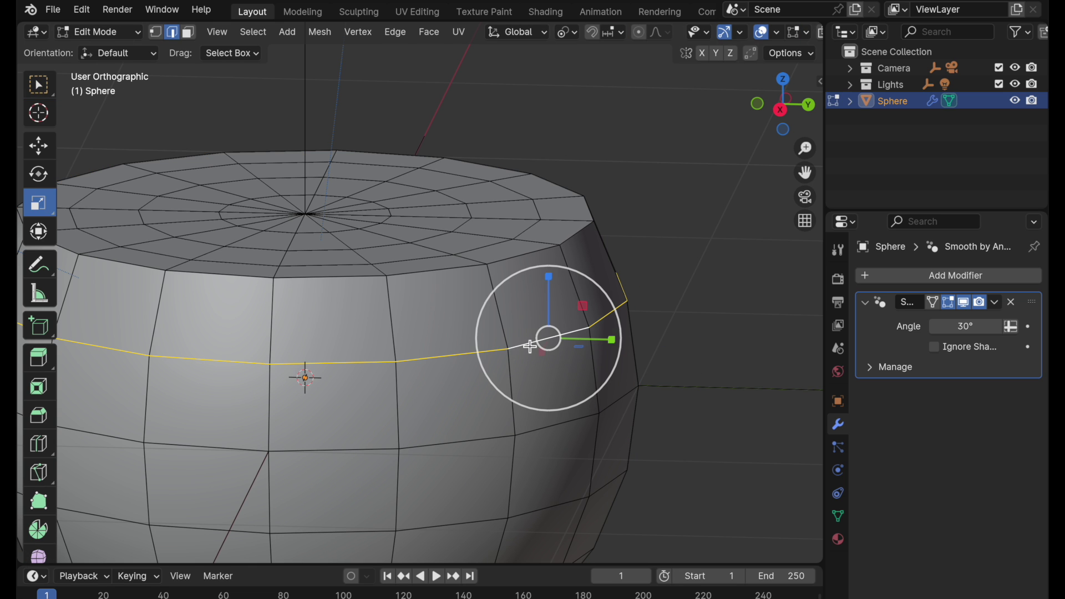
key(ctrl+e)
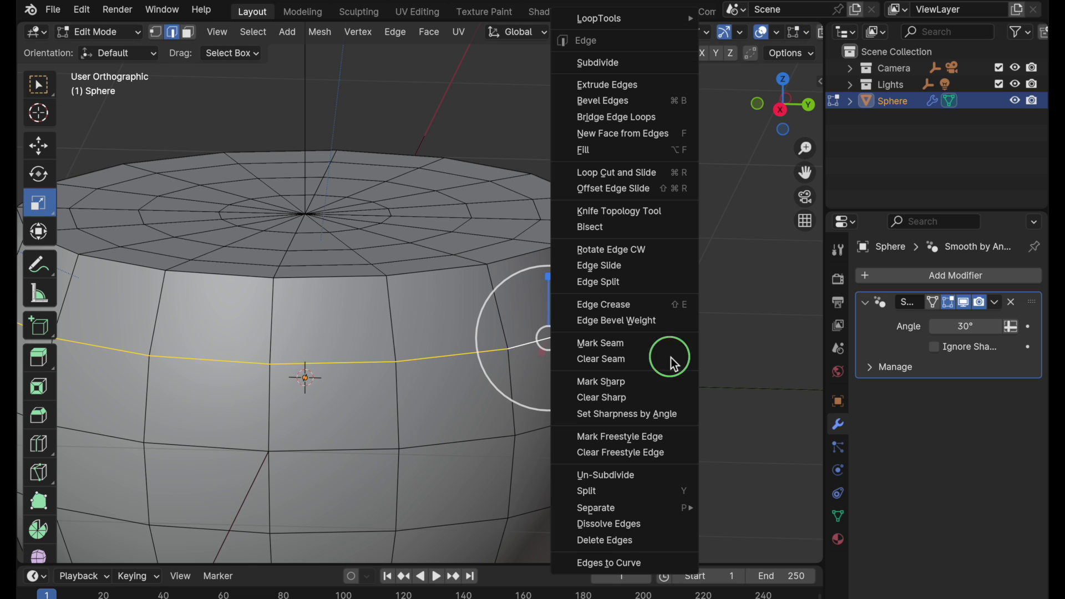
click(667, 381)
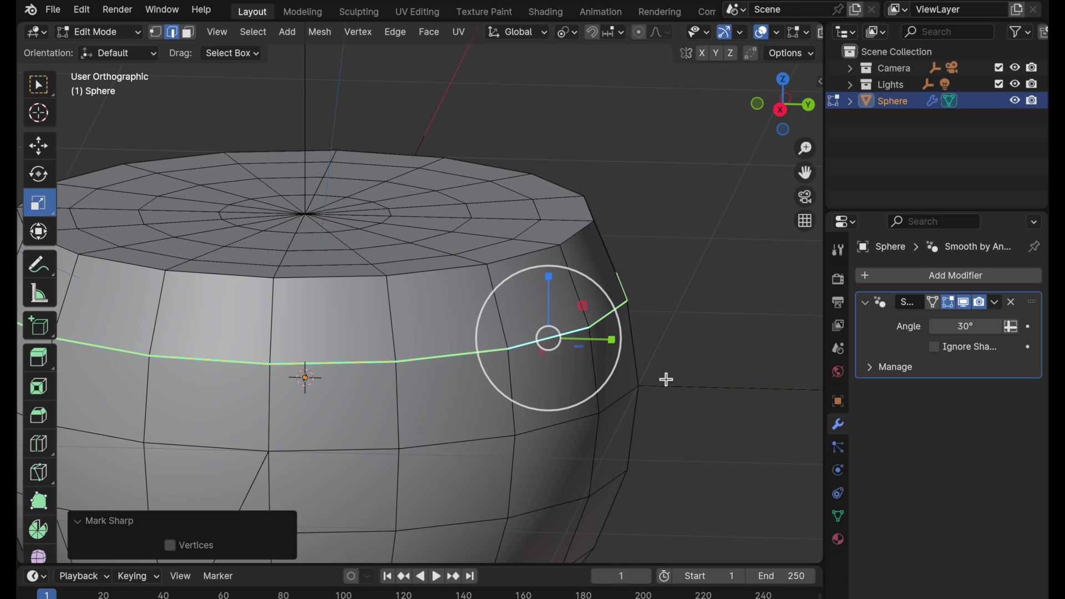
key(Tab)
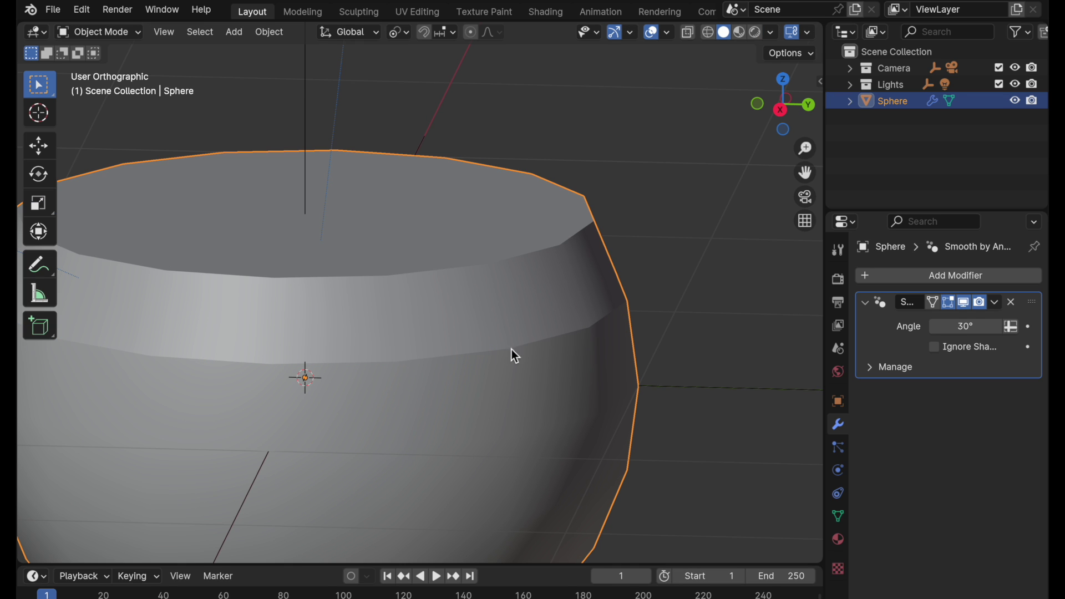
Step: Toggle the modifier's Ignore Sharp on and off to compare, and check the mesh data properties
click(960, 348)
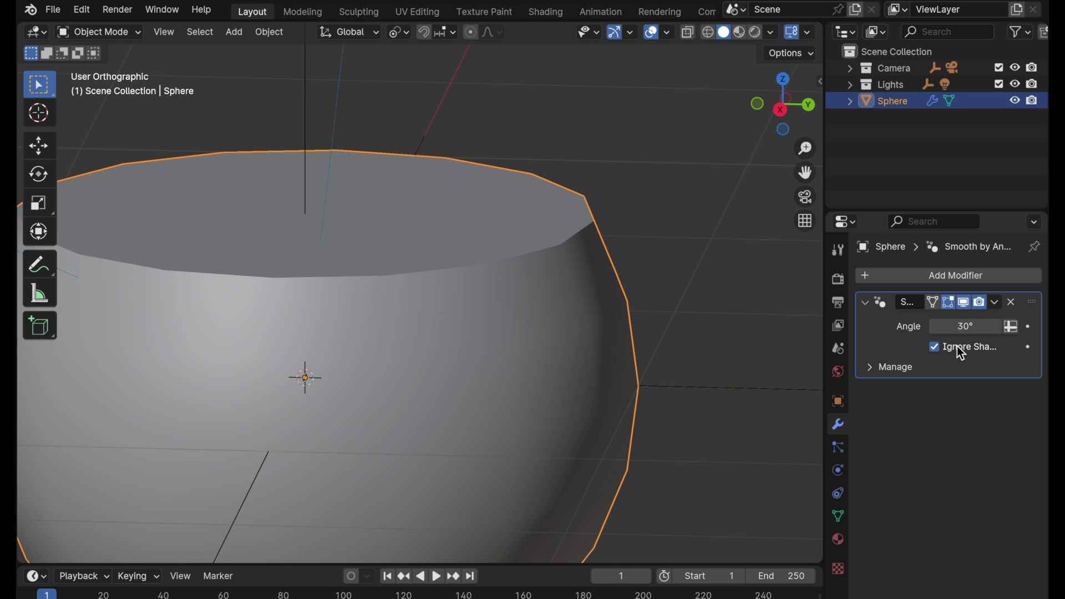
click(962, 353)
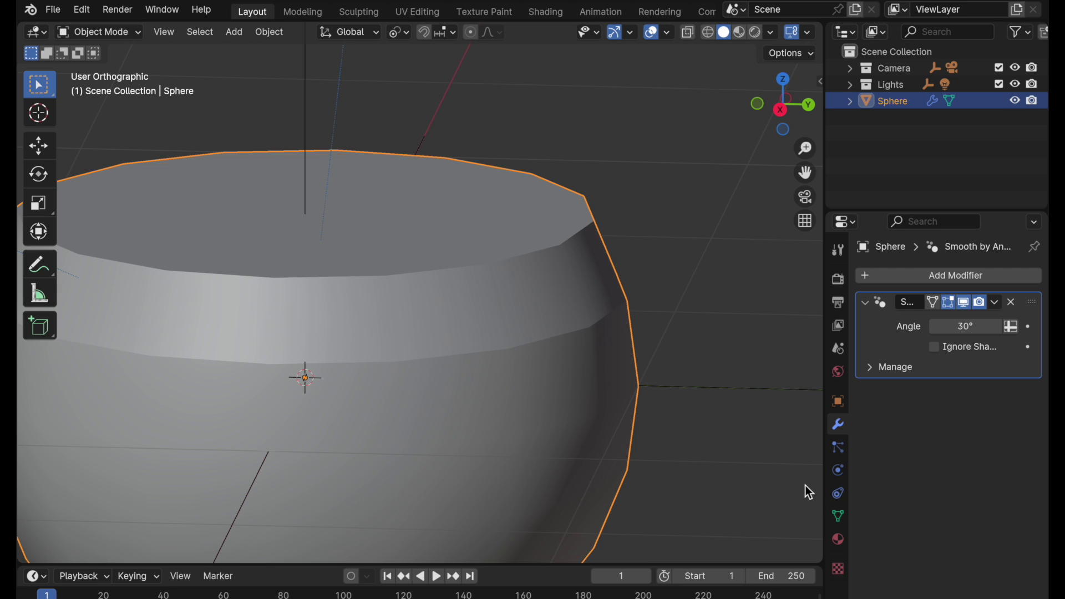
click(838, 518)
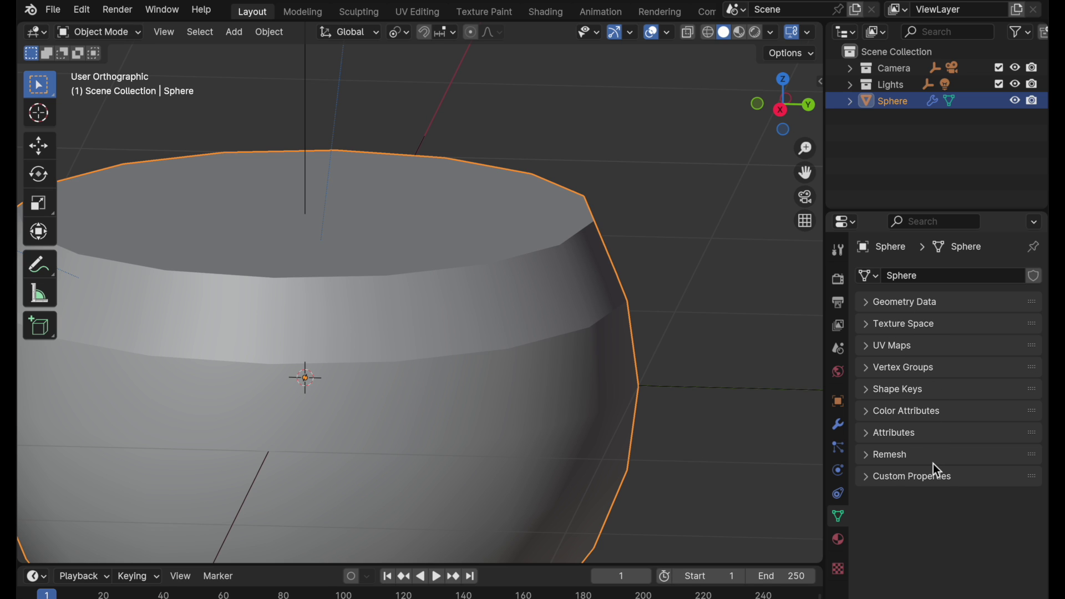
click(844, 424)
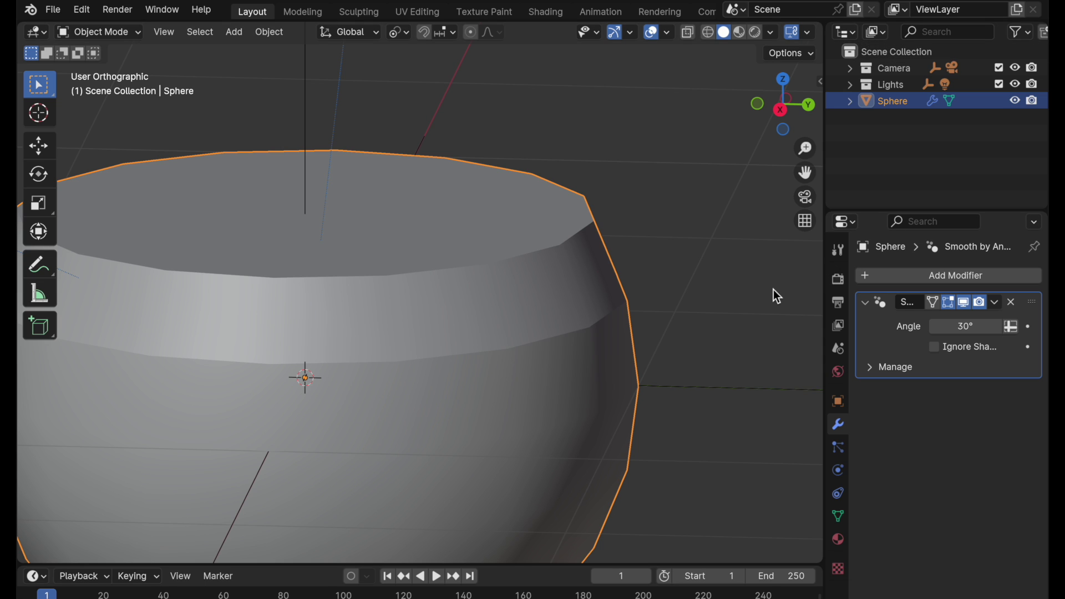
Step: Add a Subdivision Surface modifier at viewport level 2 and drag Smooth by Angle below it
click(918, 273)
mouse_move(847, 206)
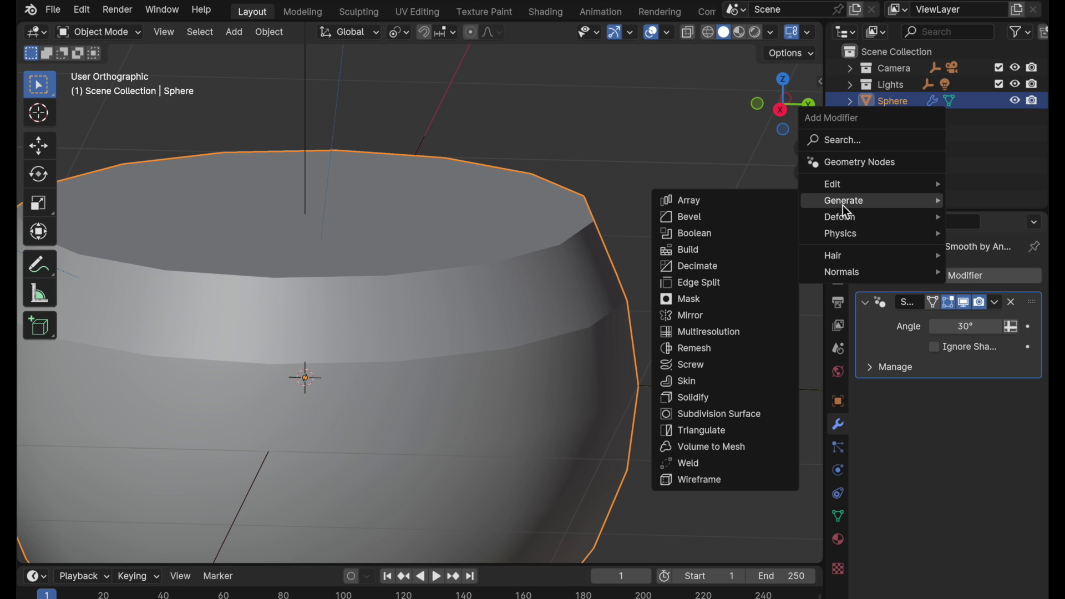
click(725, 413)
click(985, 442)
text(2)
key(Return)
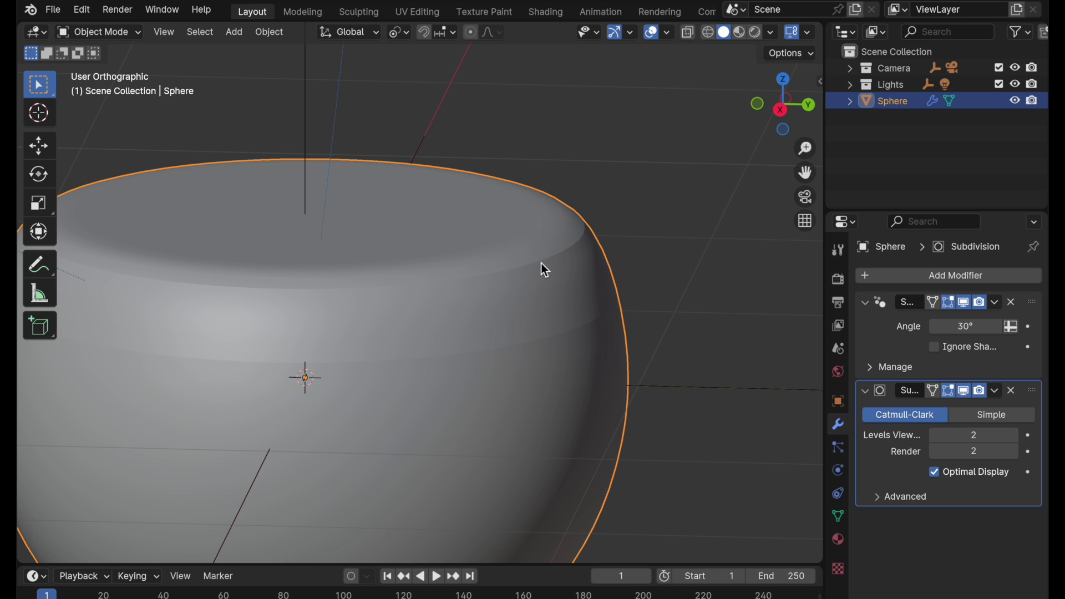
click(1035, 308)
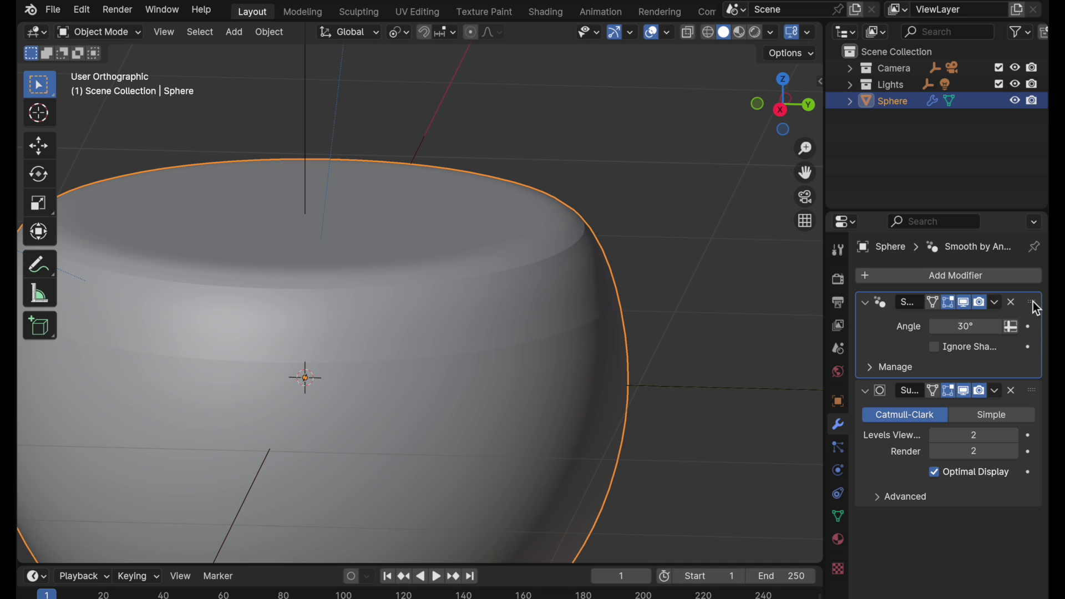
drag(1035, 308, 1030, 456)
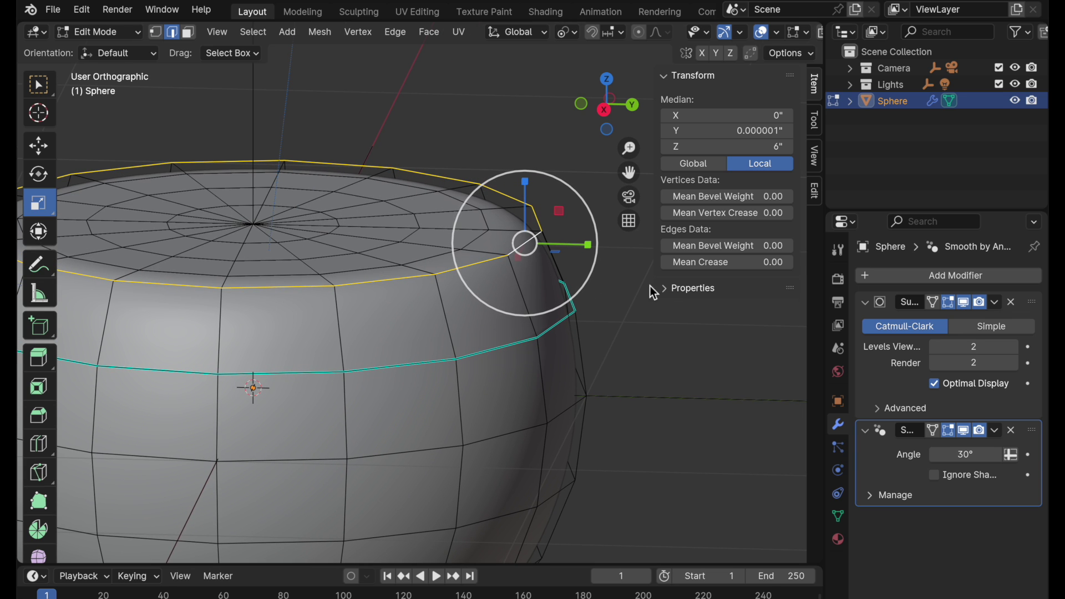
Step: Set the selected rim loop's Mean Crease to 1 and return to Object Mode
click(705, 268)
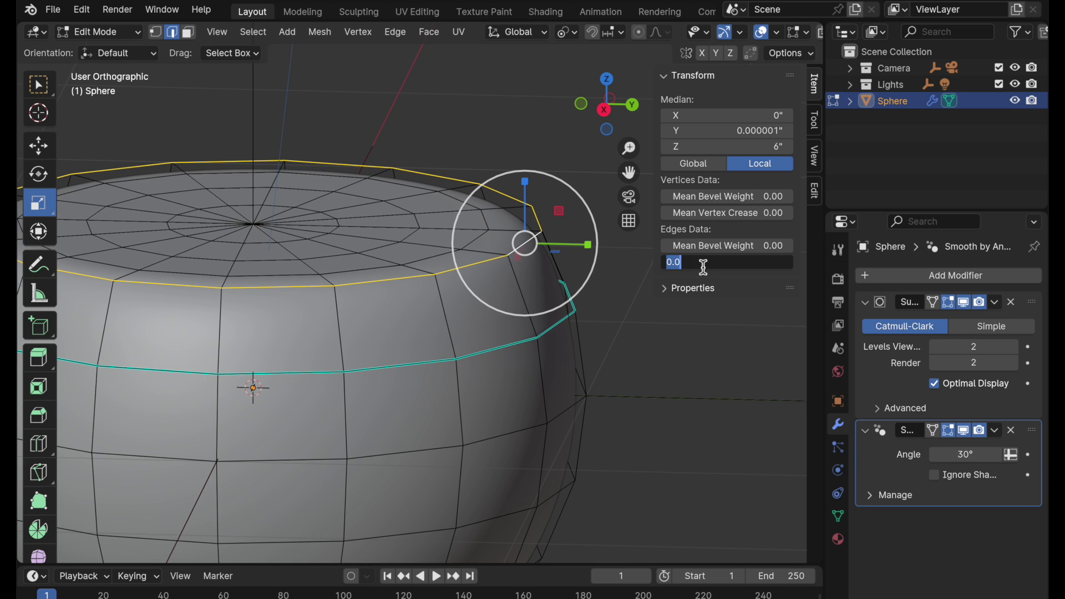
text(1)
key(Return)
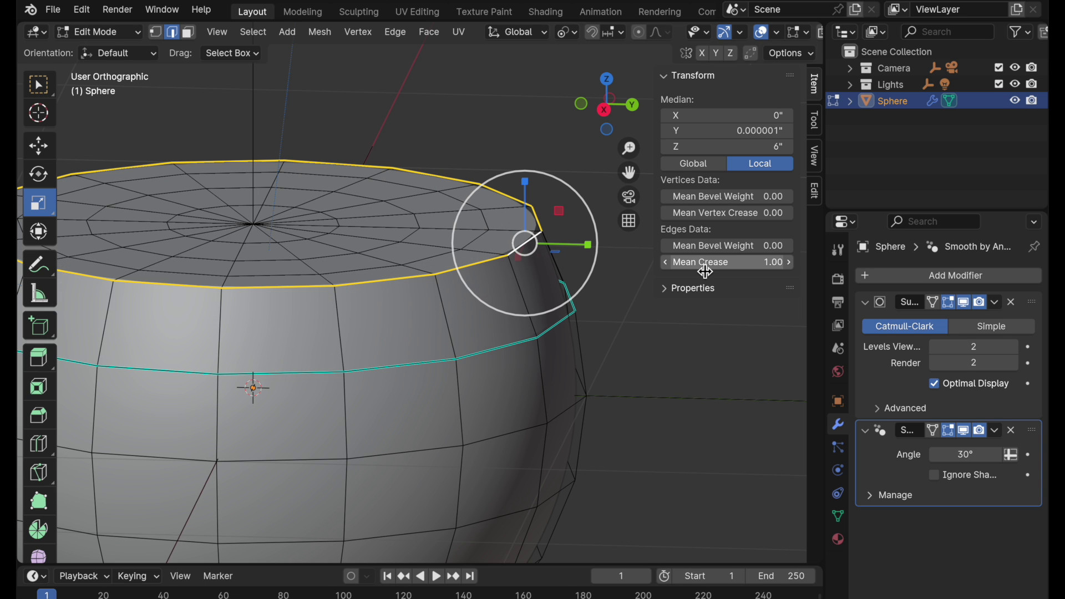
click(610, 366)
key(Tab)
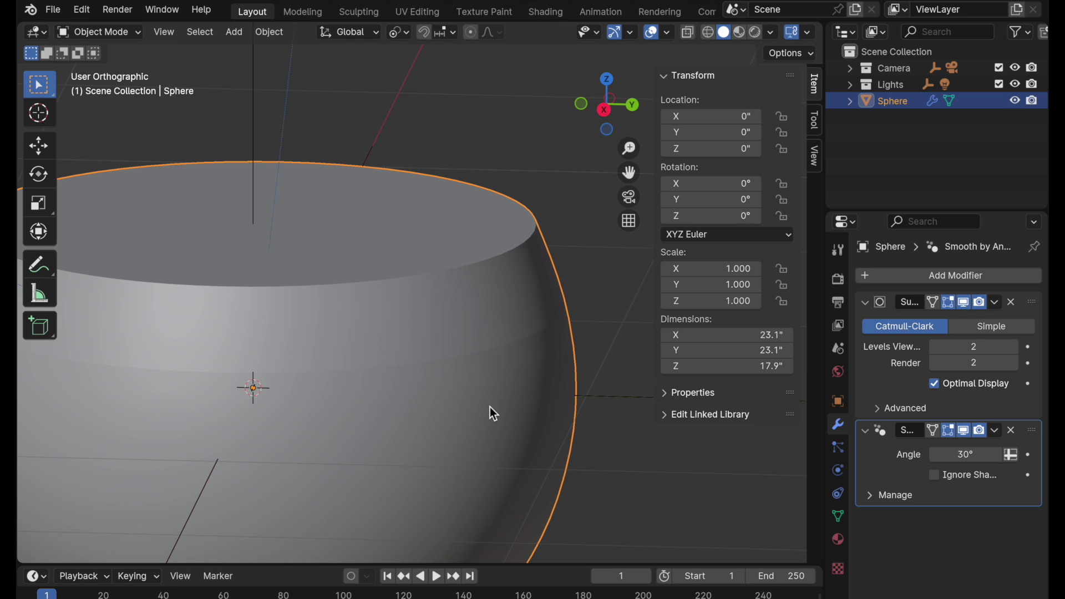
Step: Delete the sharp_edge and crease_edge attributes from the bowl mesh's Attributes list
click(833, 515)
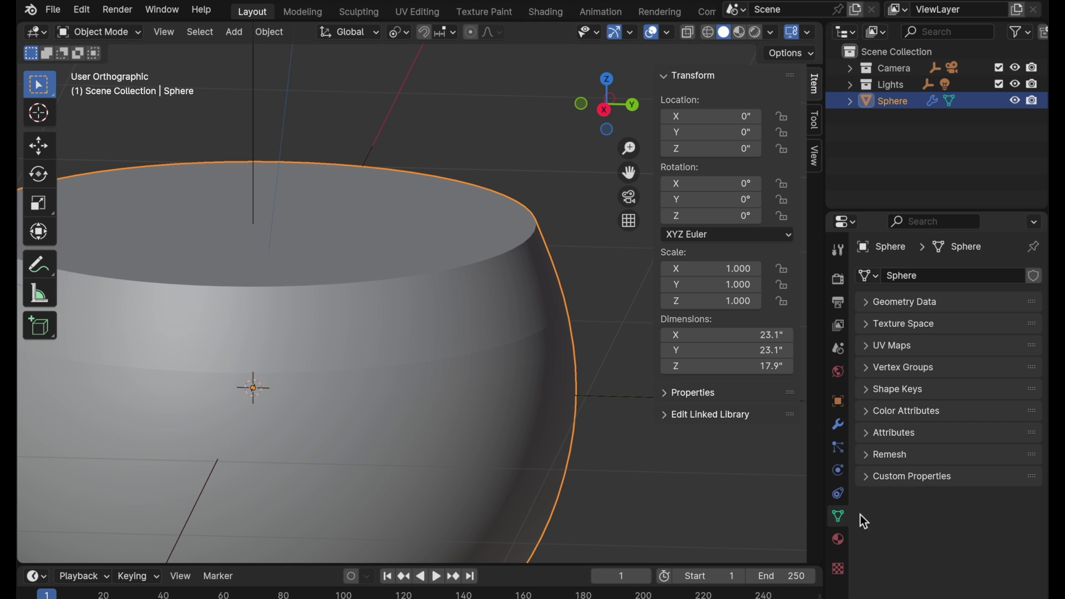
click(868, 432)
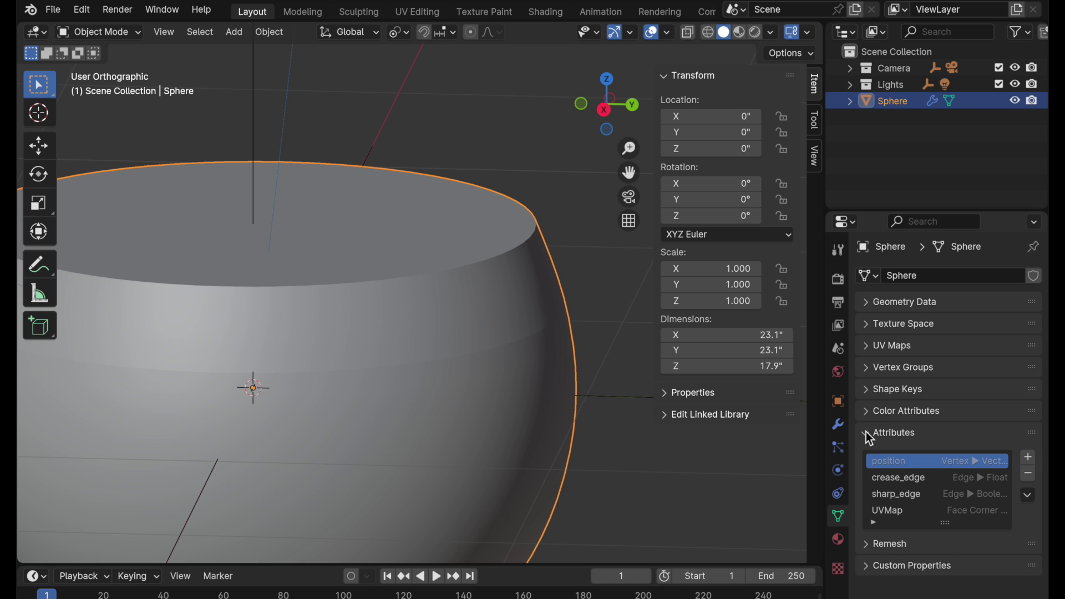
click(898, 497)
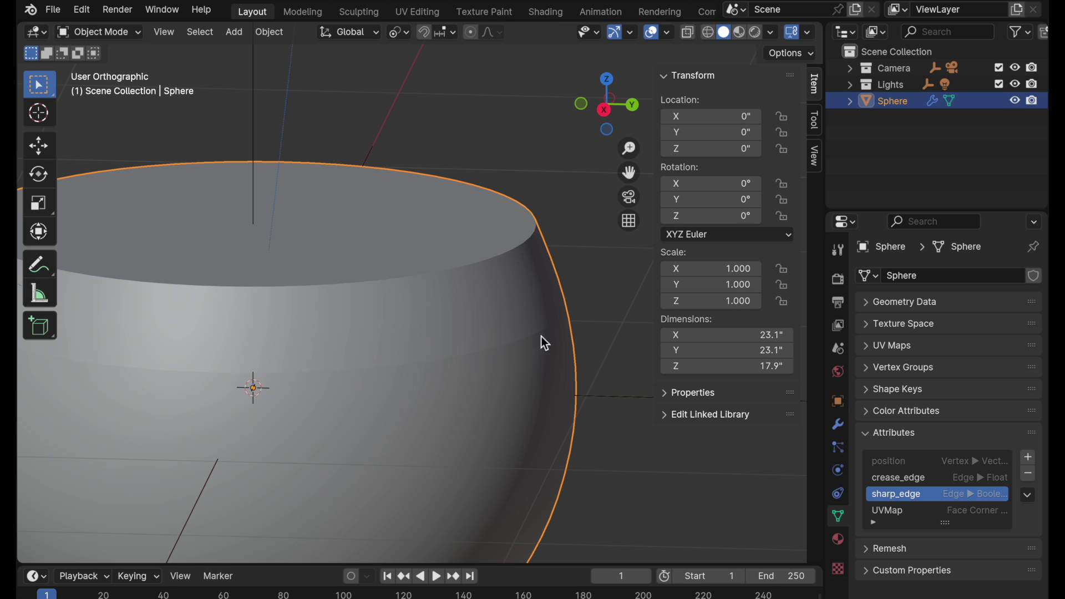
click(1028, 475)
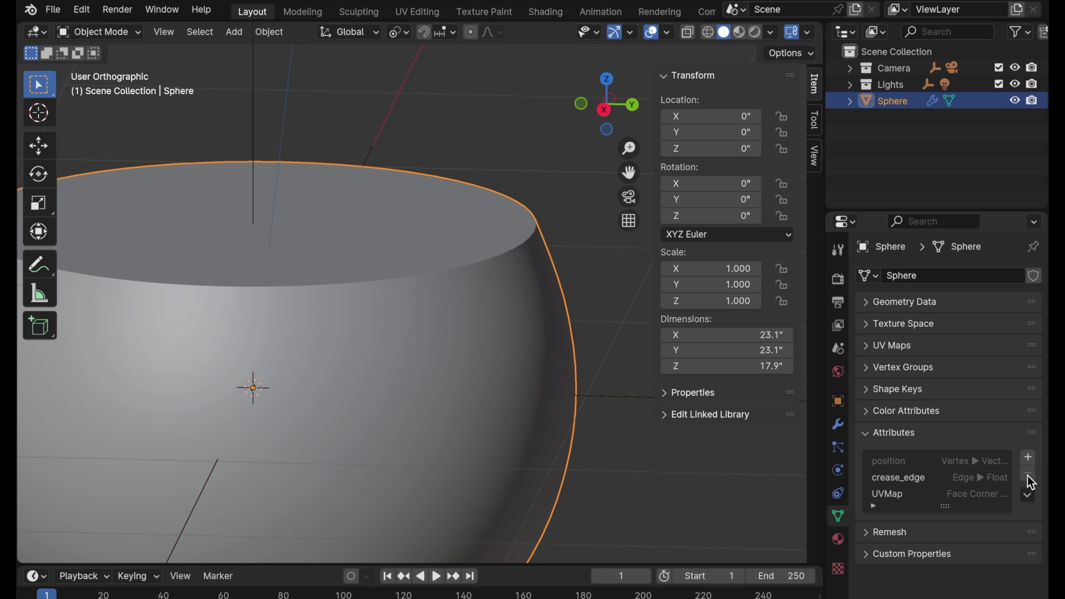
click(933, 477)
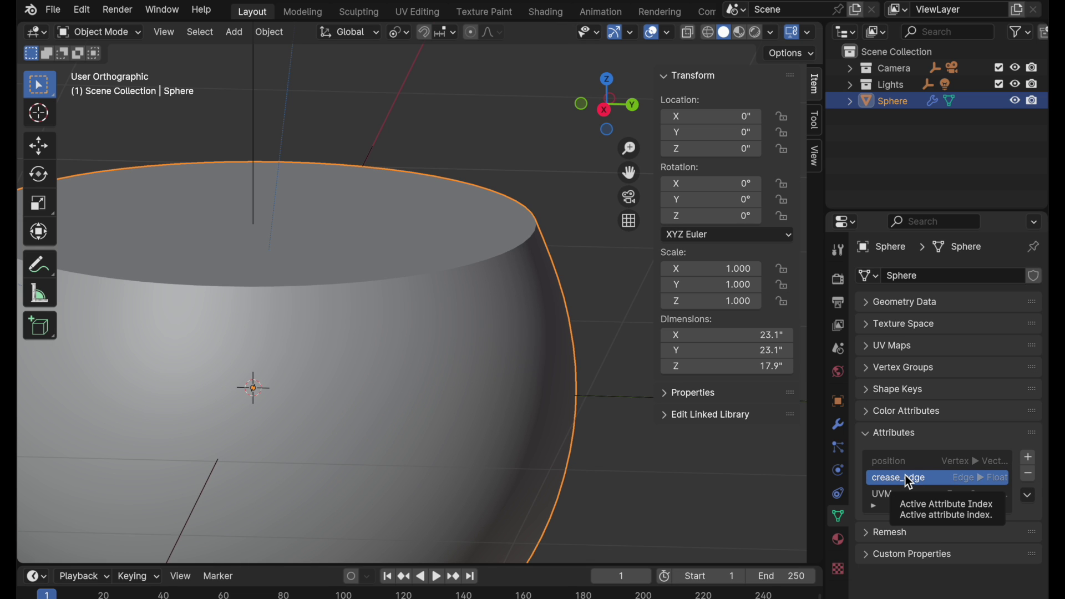
click(1028, 474)
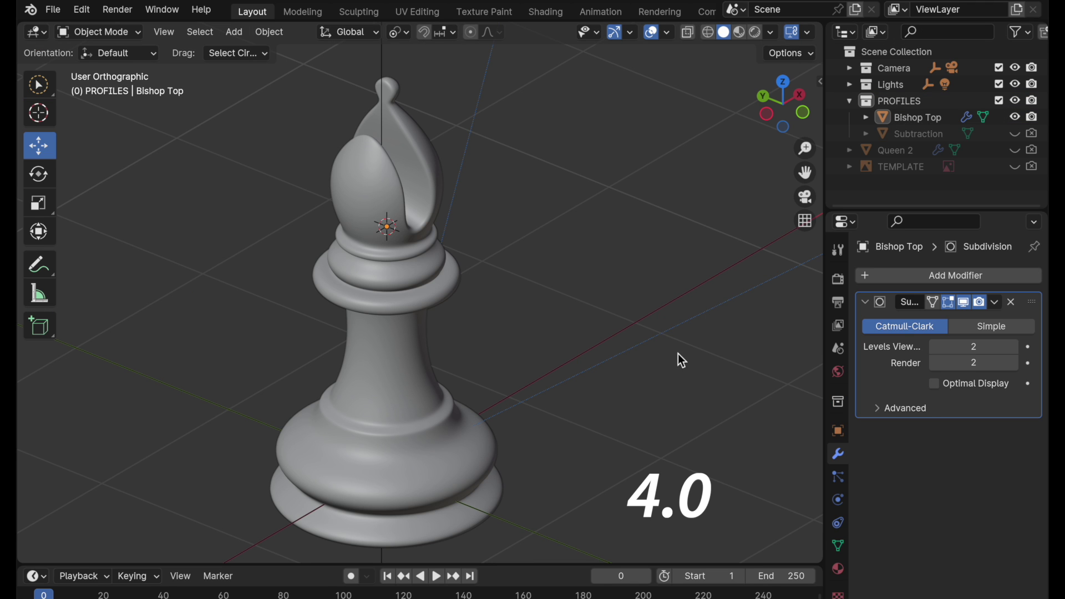
Step: Select the Bishop Top piece, then deselect it by clicking empty space
click(404, 370)
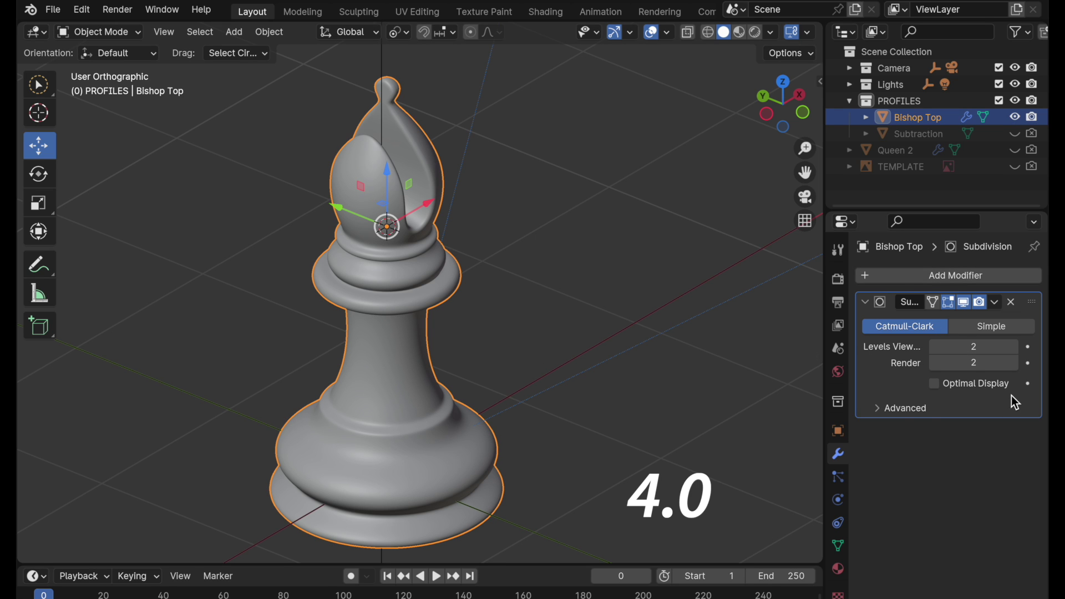
click(733, 332)
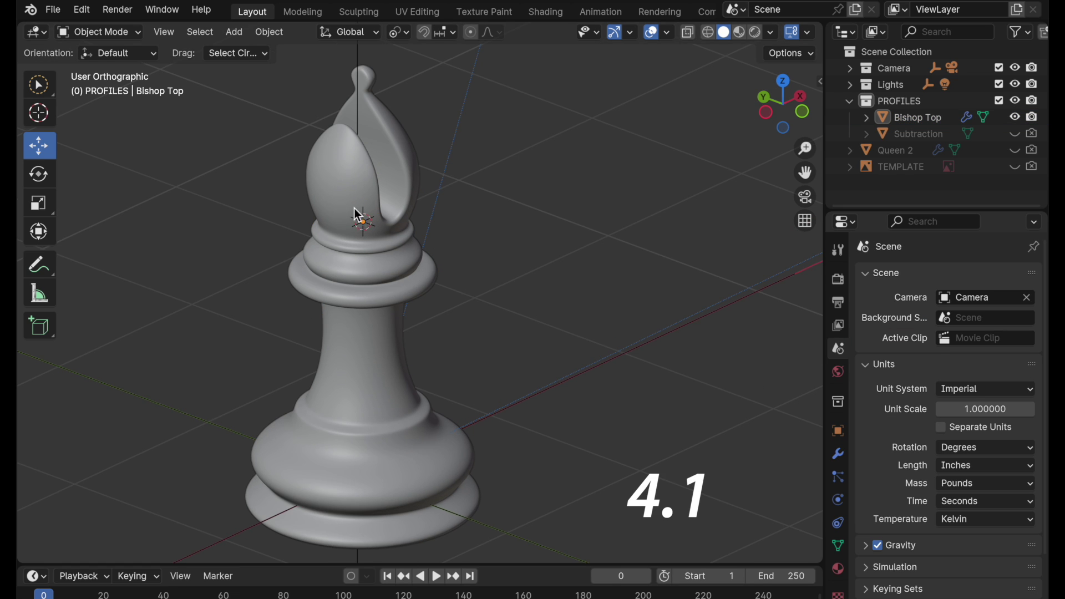
Step: Move Bishop Top's Auto Smooth modifier above its Subdivision modifier in the stack
click(356, 208)
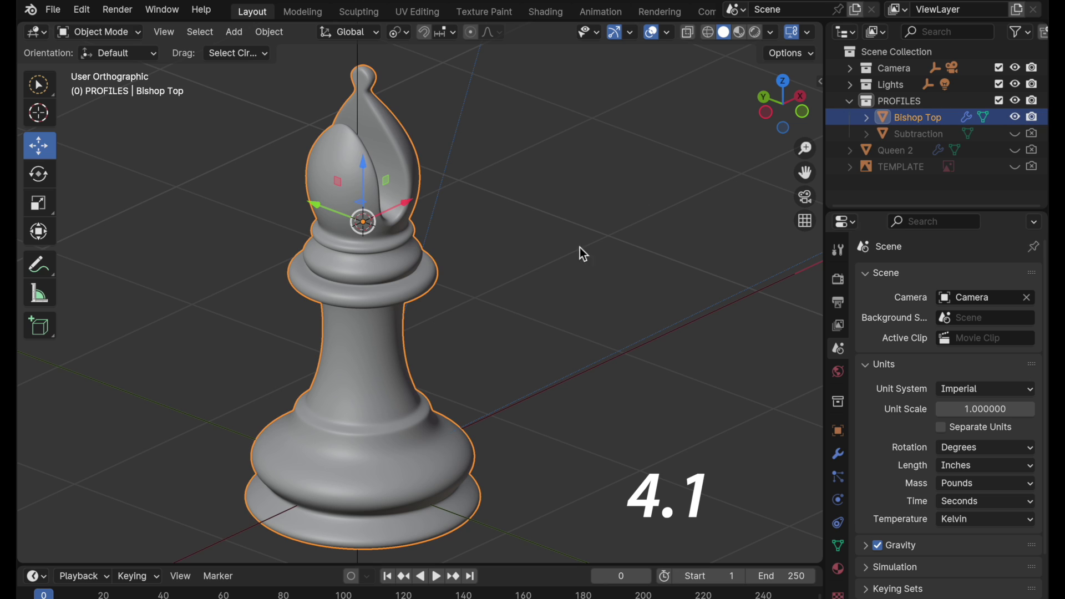
click(837, 454)
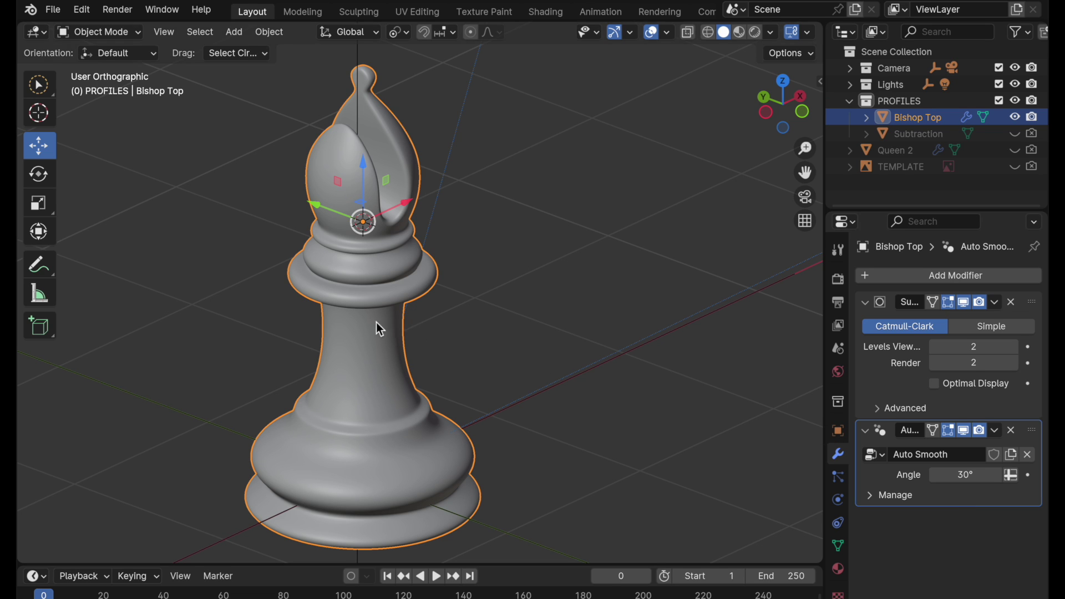
scroll(397, 261, up, 6)
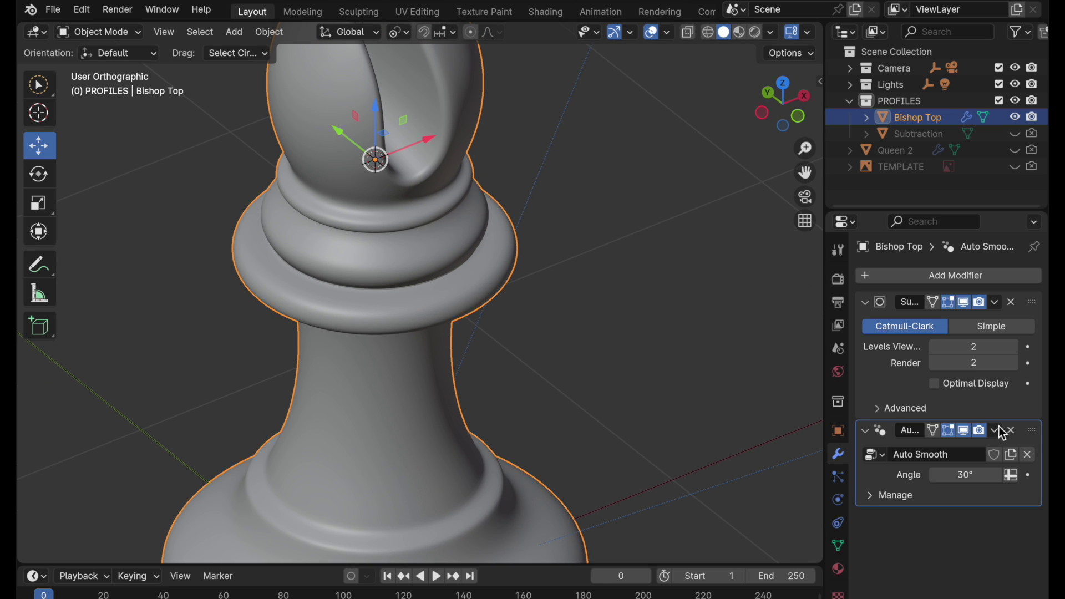
drag(1032, 430, 1030, 298)
scroll(470, 216, up, 5)
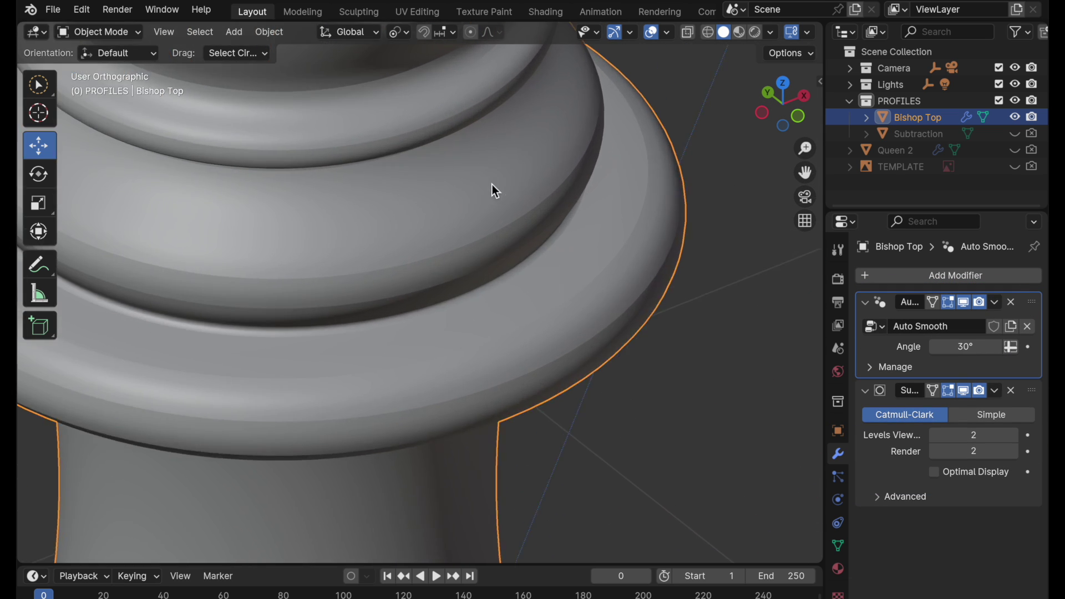
scroll(536, 299, down, 5)
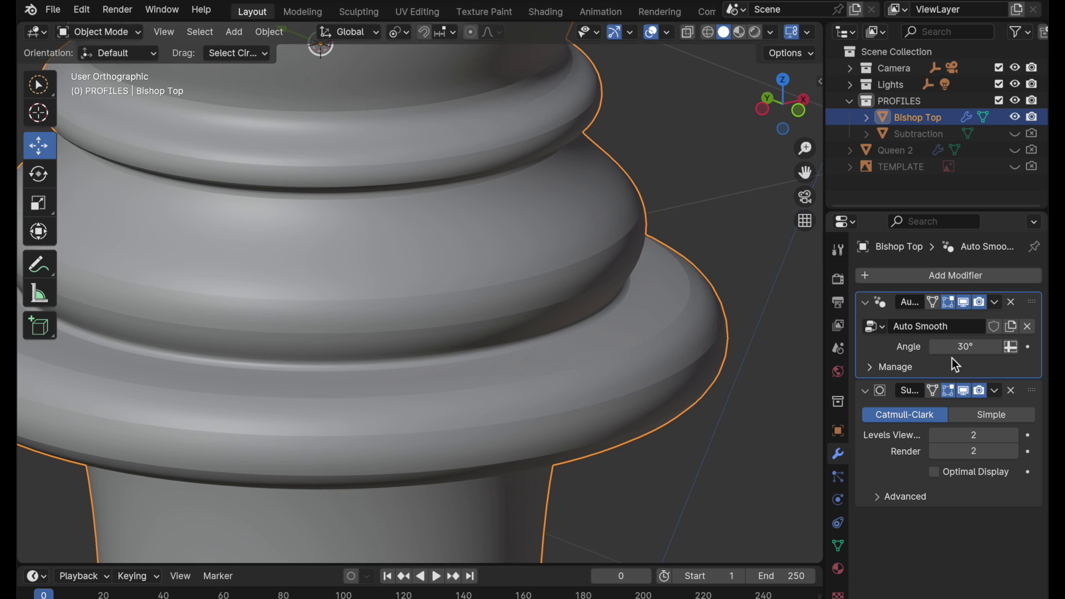
Step: Inspect the bishop's collar mesh cage in wireframe shading and Edit Mode
click(708, 33)
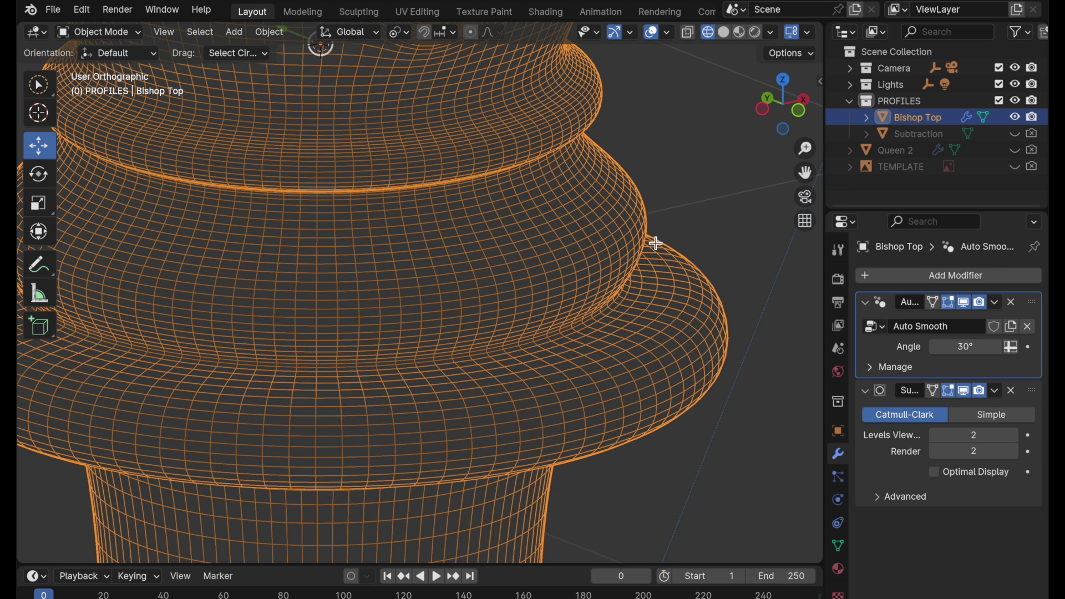
key(Tab)
shift+middle_drag(669, 260, 651, 237)
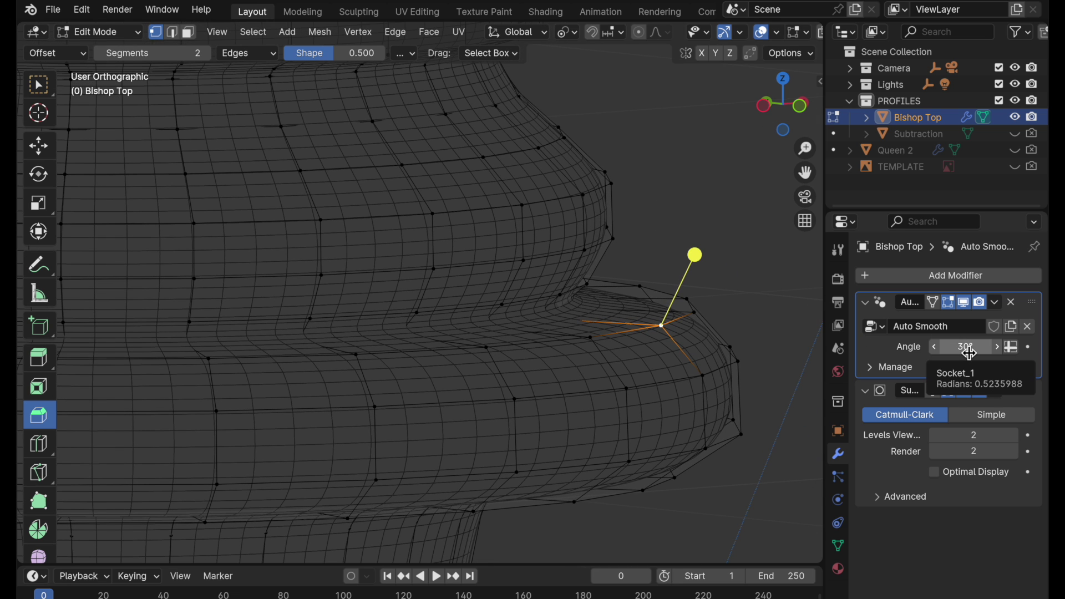
drag(732, 325, 685, 337)
scroll(684, 337, up, 3)
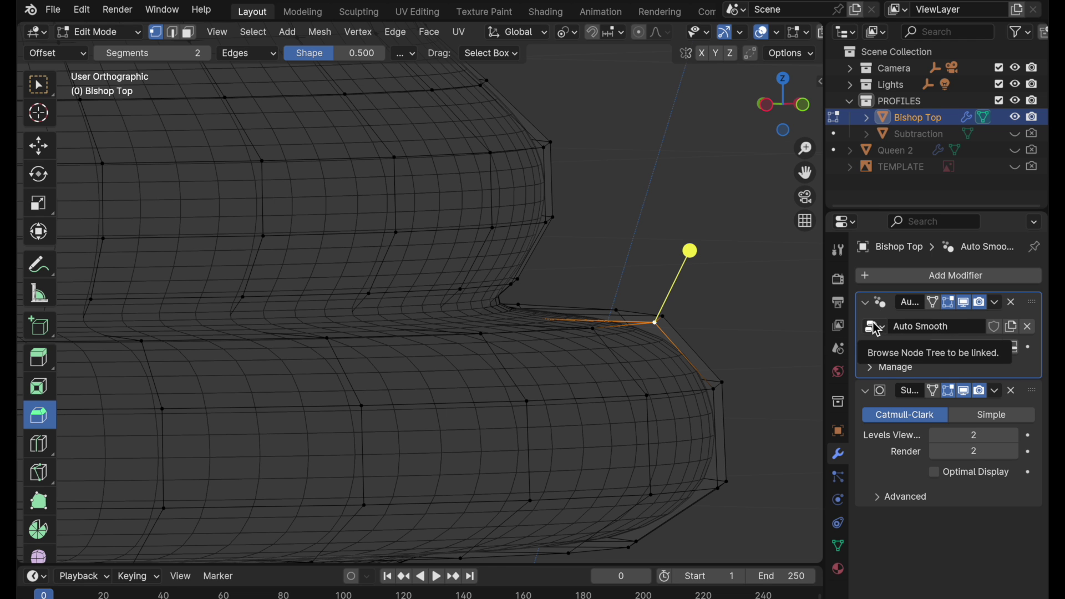
Step: Return to Object Mode with solid shading and move Auto Smooth back below Subdivision
key(Tab)
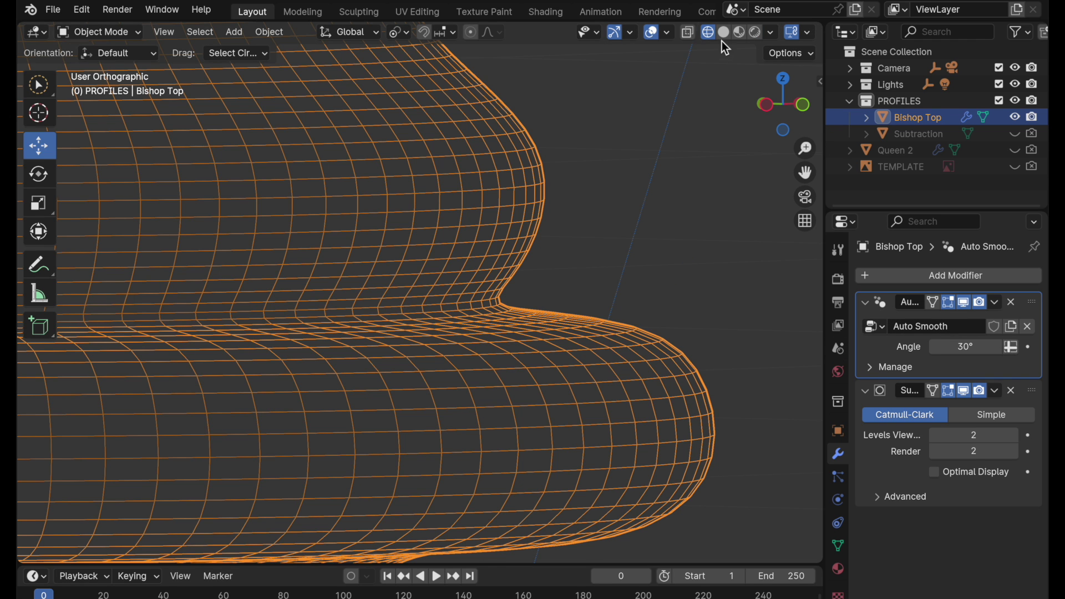
click(723, 32)
middle_drag(591, 324, 543, 329)
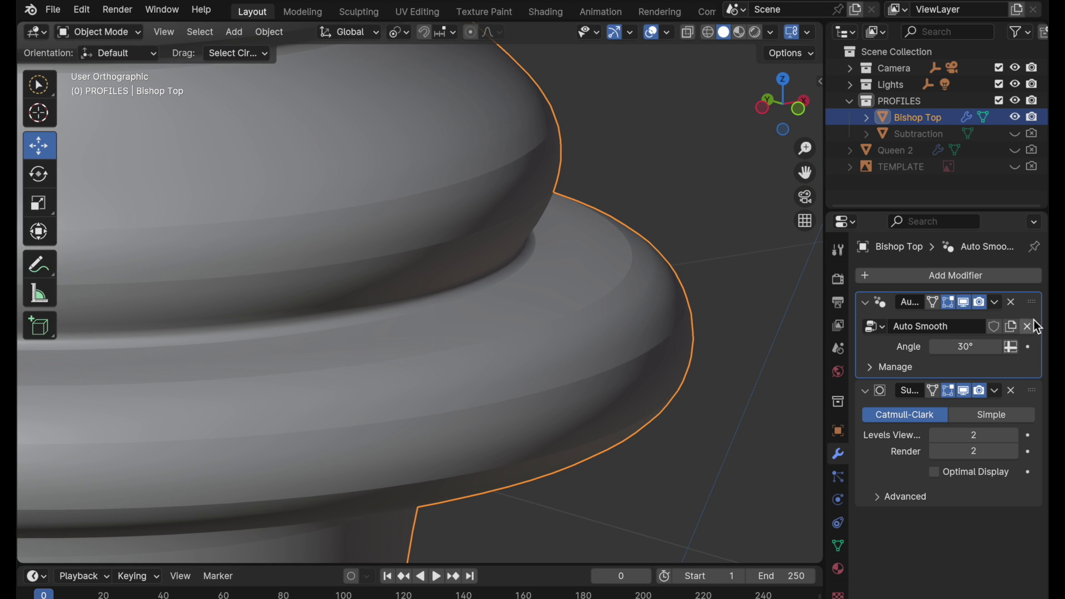
mouse_move(1032, 302)
mouse_down()
mouse_move(1029, 471)
mouse_move(1026, 436)
mouse_up()
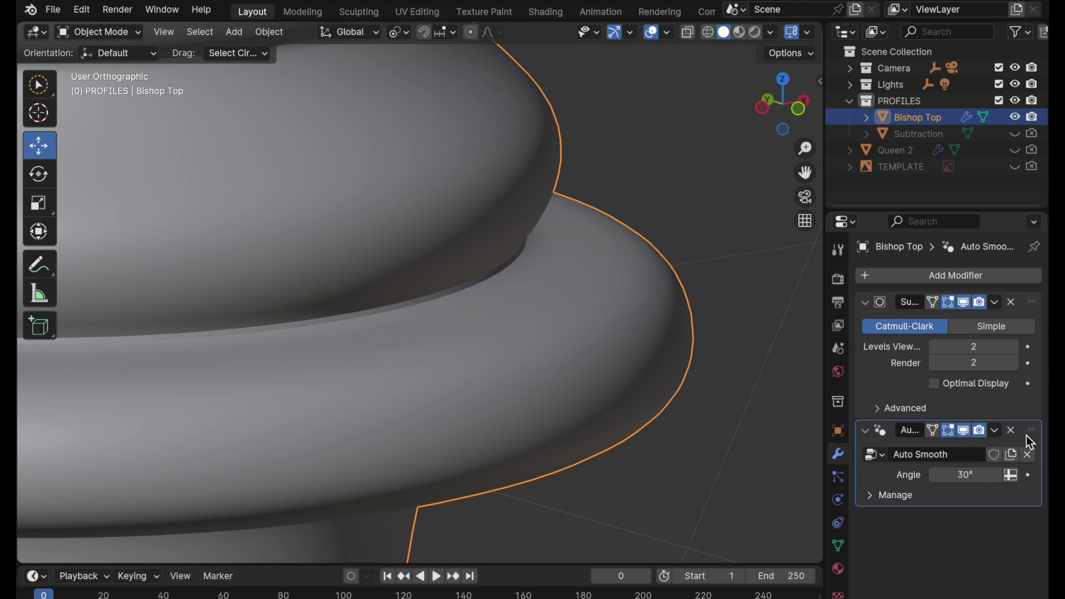